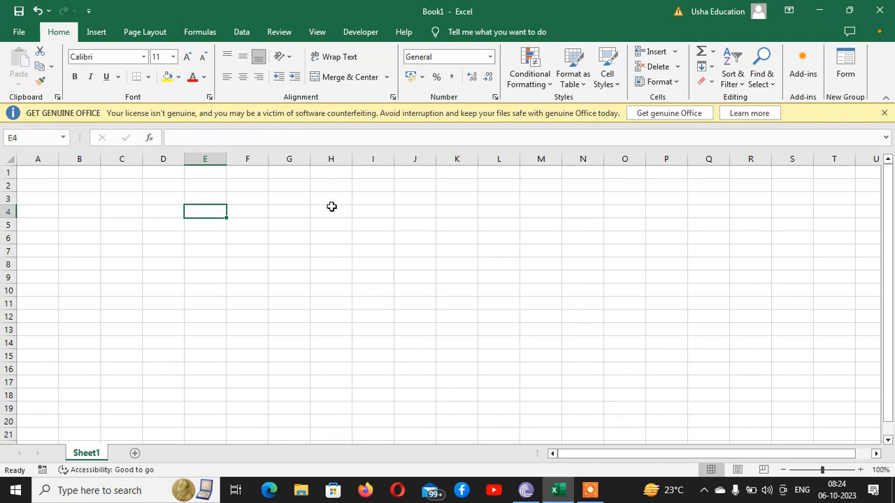
# Step: Enter the numbers 1 and 2 in cells E4 and E5
pyautogui.write('1')
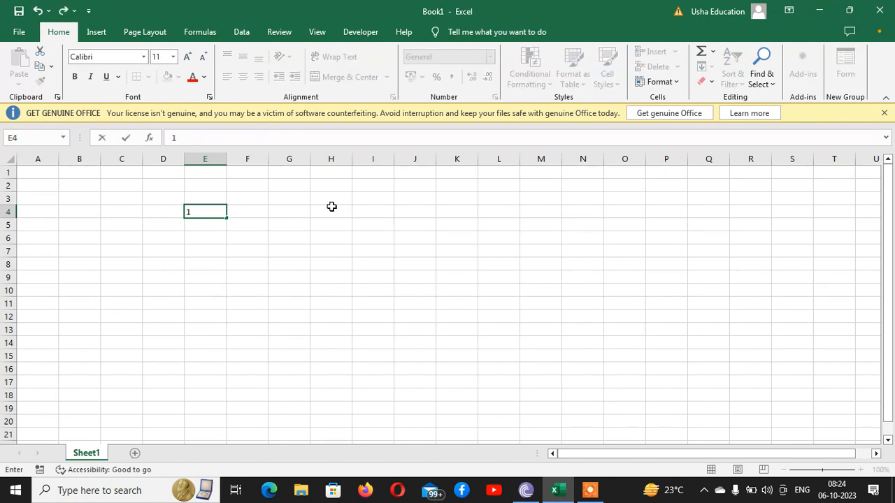
pyautogui.press('Return')
pyautogui.write('20')
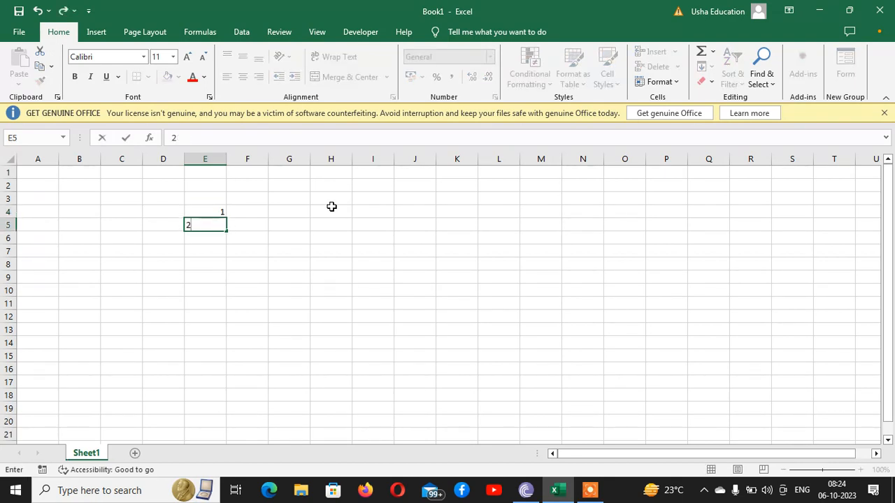
pyautogui.press('Return')
# Step: Enter the month abbreviations jan and feb in cells F4 and F5
pyautogui.press('Up')
pyautogui.press('Up')
pyautogui.press('Right')
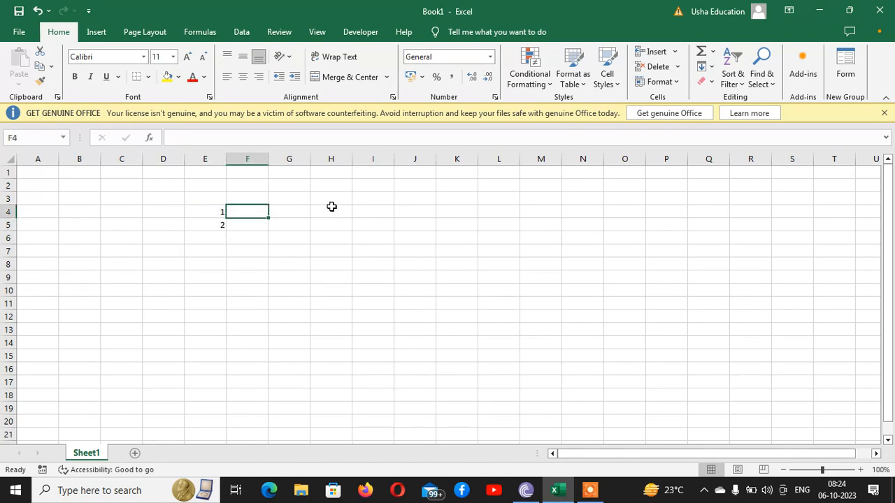
pyautogui.write('jha')
pyautogui.press('BackSpace')
pyautogui.press('BackSpace')
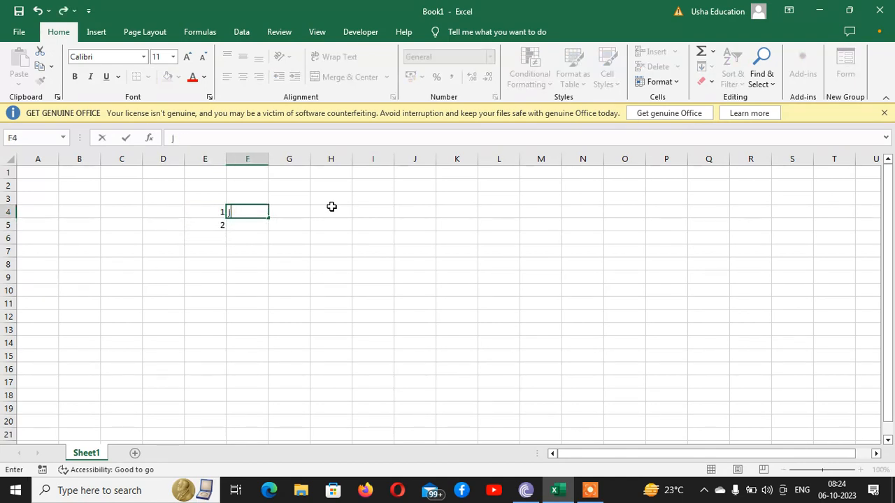
pyautogui.write('an')
pyautogui.press('Return')
pyautogui.write('feb')
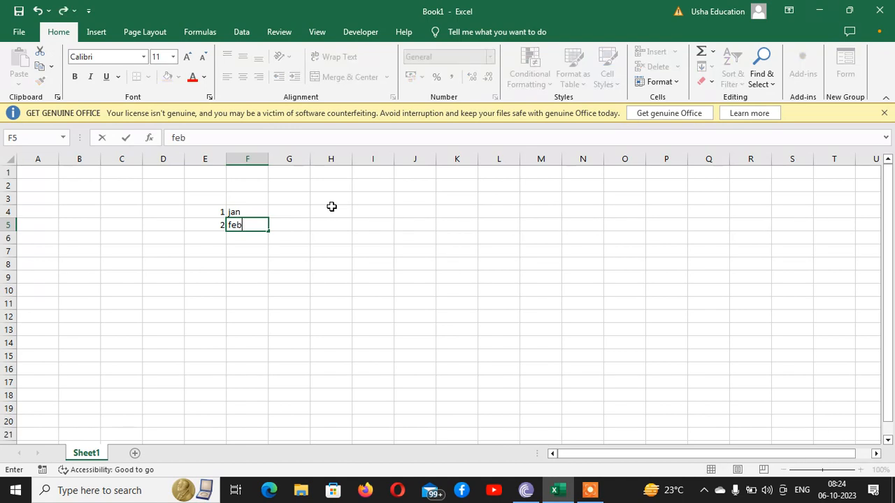
# Step: Enter the weekday names monday and tuesday in cells G4 and G5
pyautogui.press('Tab')
pyautogui.press('Up')
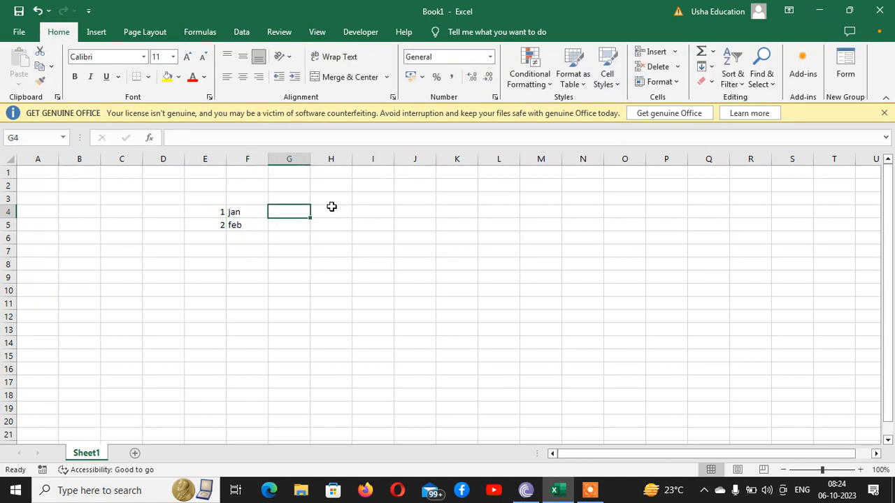
pyautogui.write('monday')
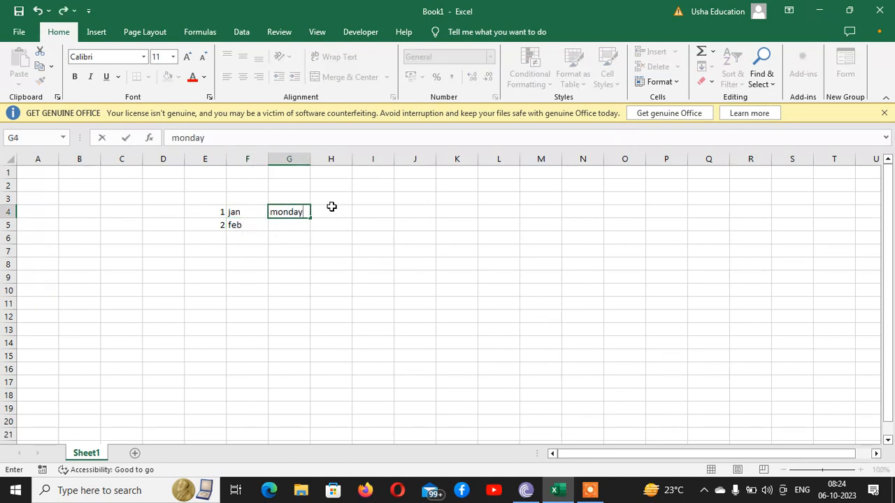
pyautogui.press('Return')
pyautogui.write('tu')
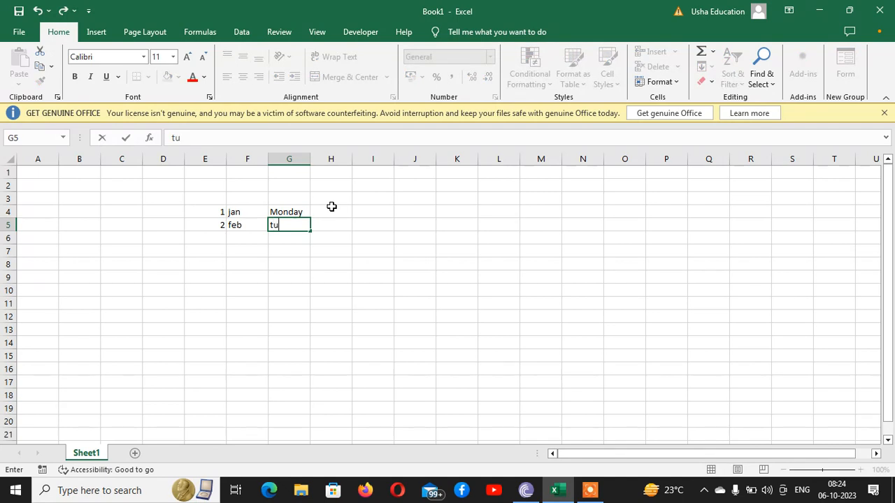
pyautogui.write('esday')
pyautogui.hotkey('shift', 'Home')
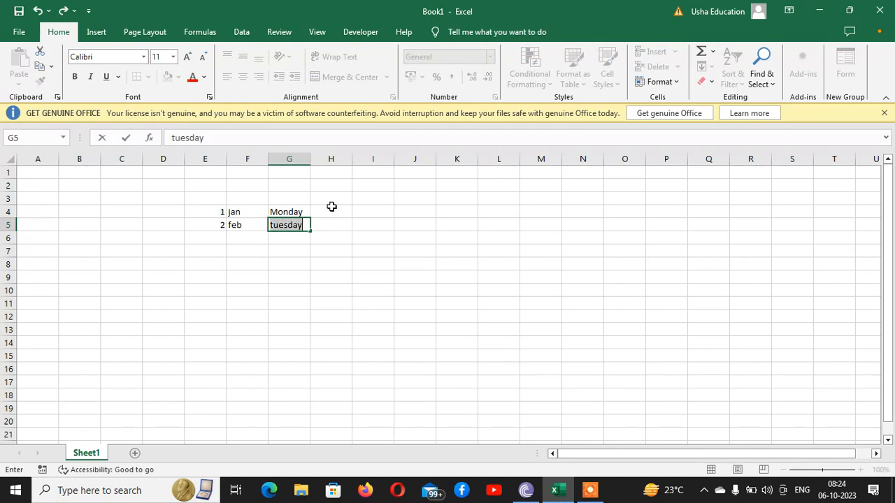
pyautogui.press('Return')
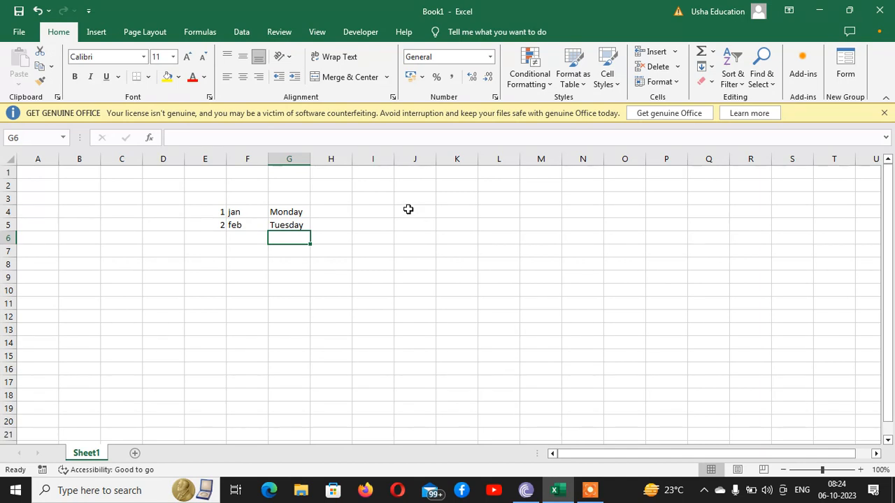
pyautogui.moveTo(409, 209); pyautogui.dragTo(406, 380)
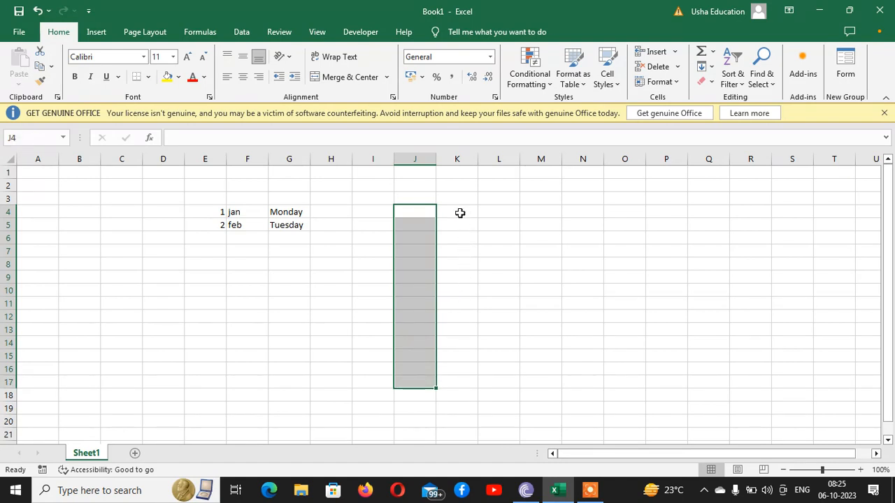
pyautogui.moveTo(457, 208); pyautogui.dragTo(445, 383)
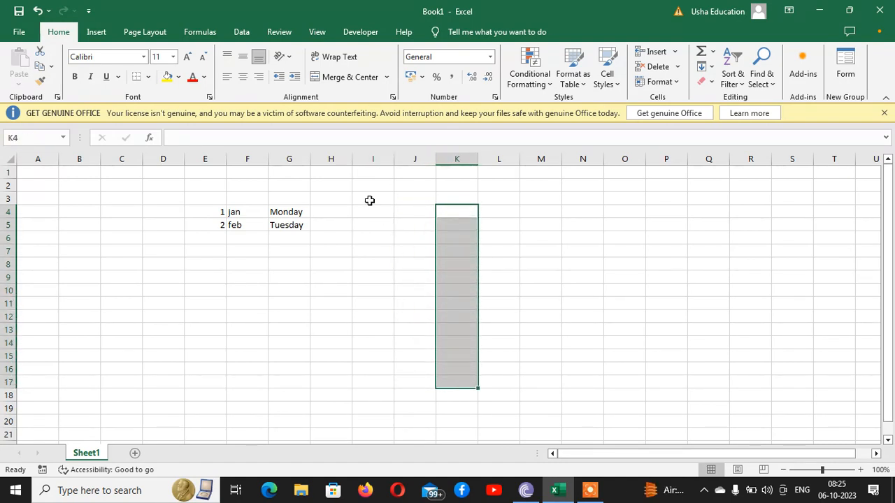
pyautogui.moveTo(370, 200); pyautogui.dragTo(373, 340)
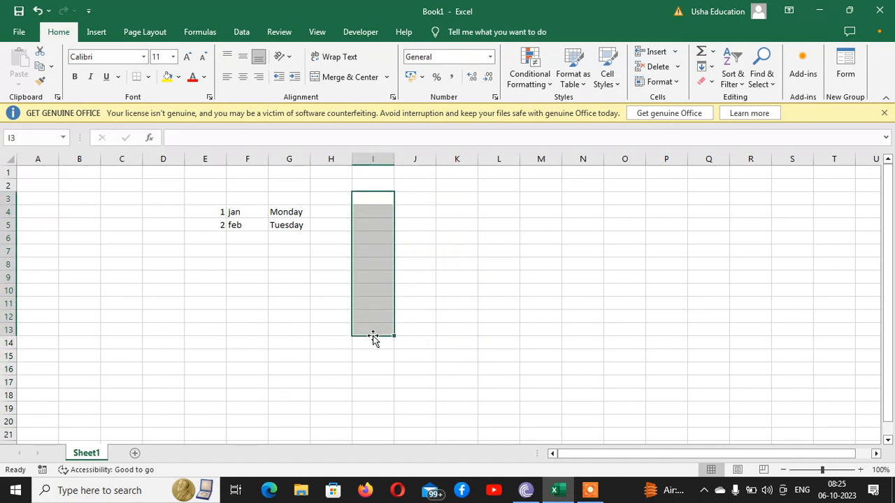
pyautogui.click(216, 240)
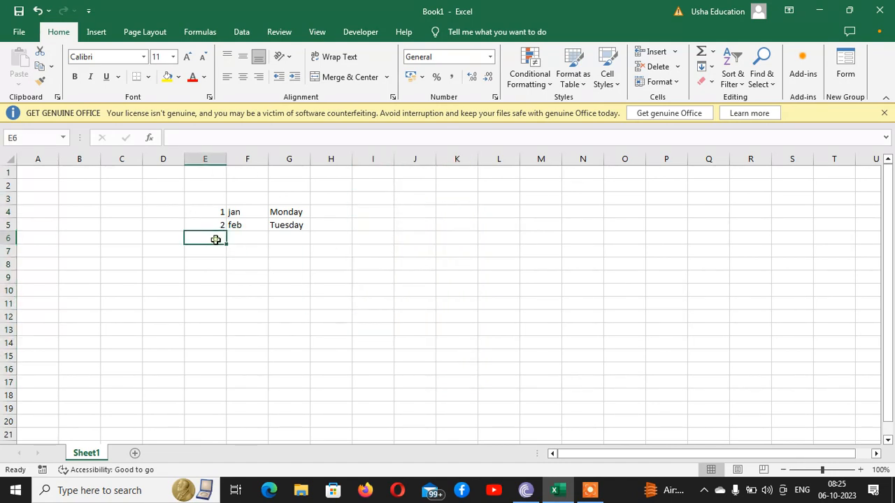
pyautogui.click(254, 212)
# Step: Try moving the value in E4 to G18 and undo the move
pyautogui.click(207, 212)
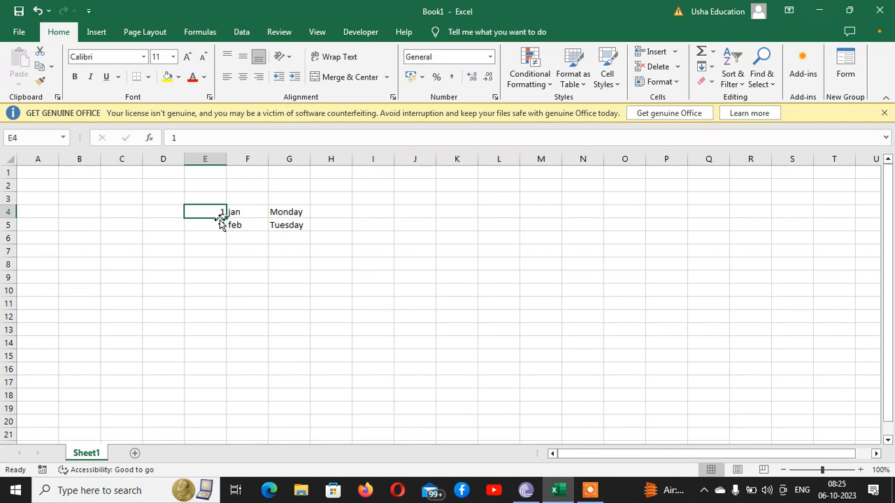
pyautogui.moveTo(220, 220); pyautogui.dragTo(287, 394)
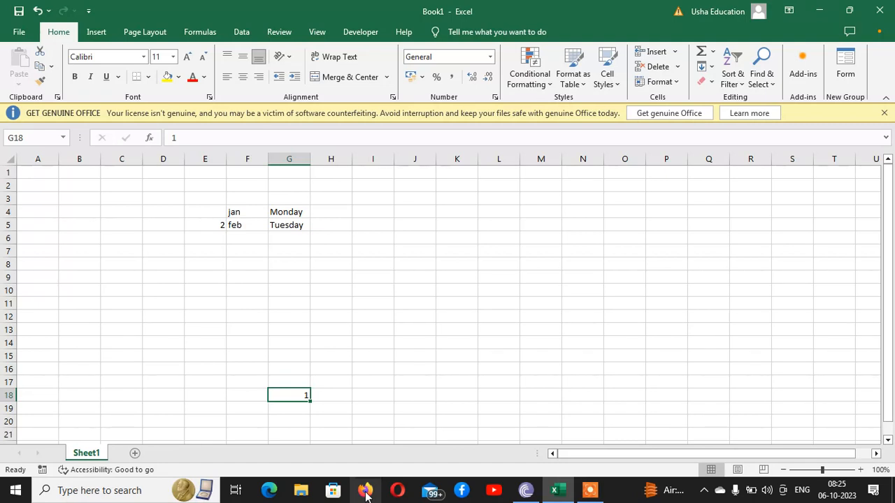
pyautogui.hotkey('ctrl', 'z')
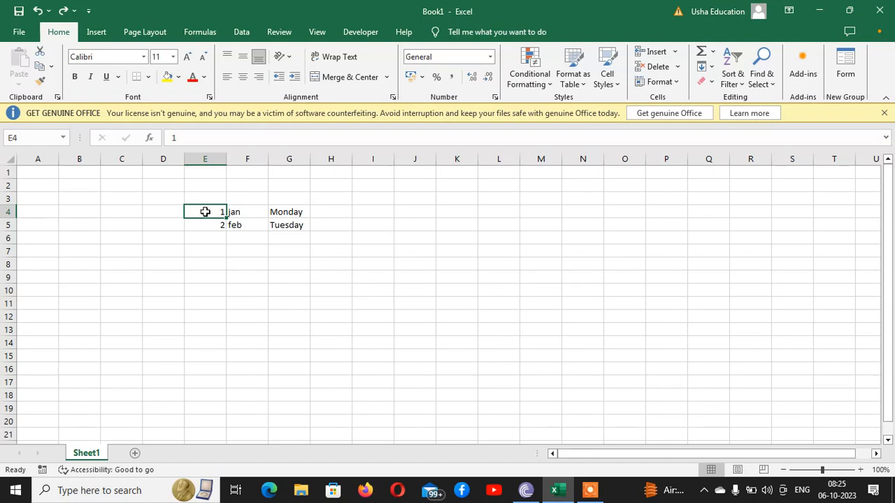
pyautogui.moveTo(205, 212); pyautogui.dragTo(202, 325)
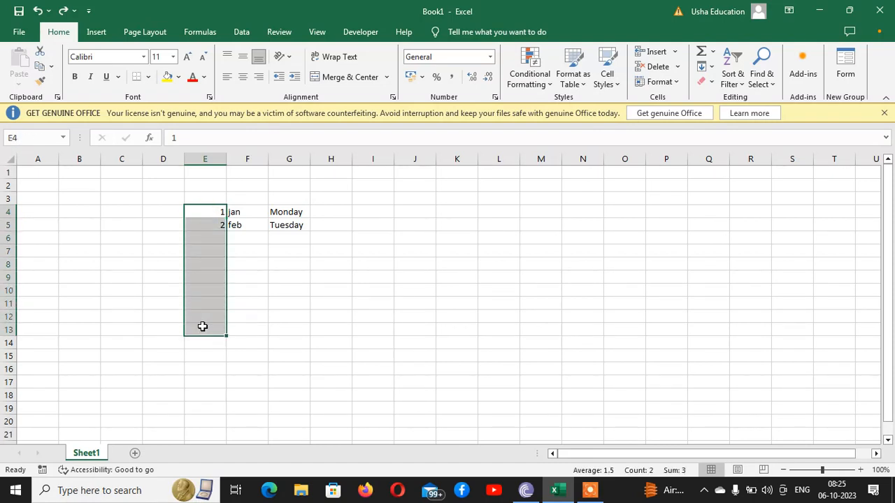
pyautogui.click(212, 214)
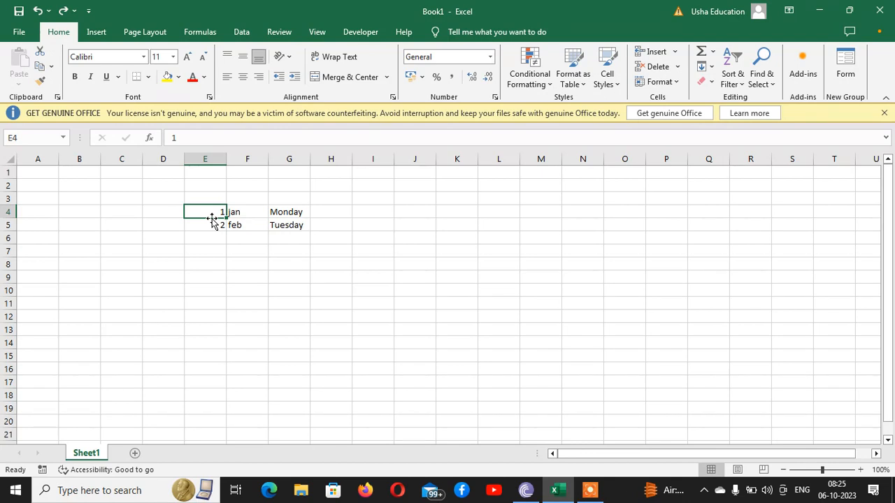
pyautogui.click(298, 315)
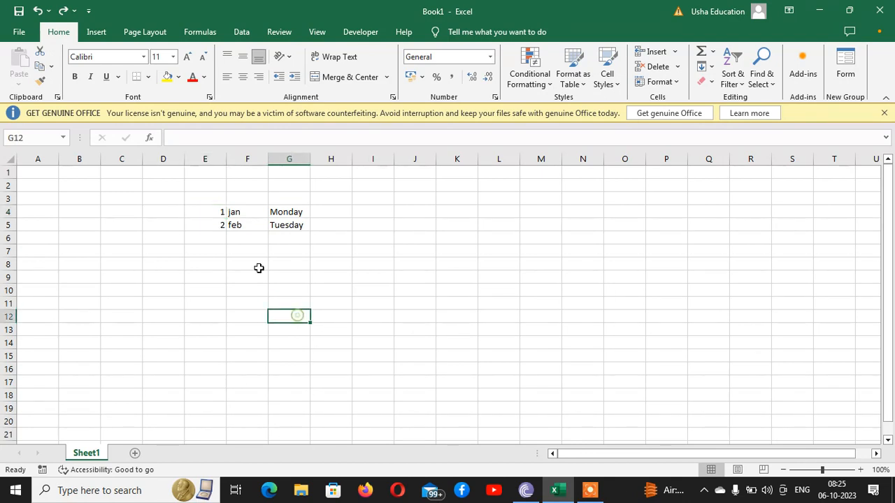
pyautogui.moveTo(201, 208); pyautogui.dragTo(207, 227)
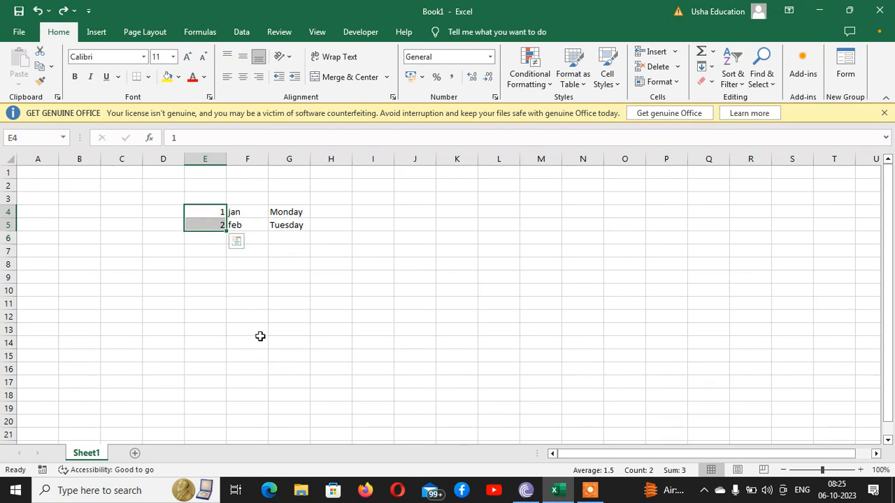
# Step: Enter 1 in cell D4 and fill it down the column to D21
pyautogui.click(165, 208)
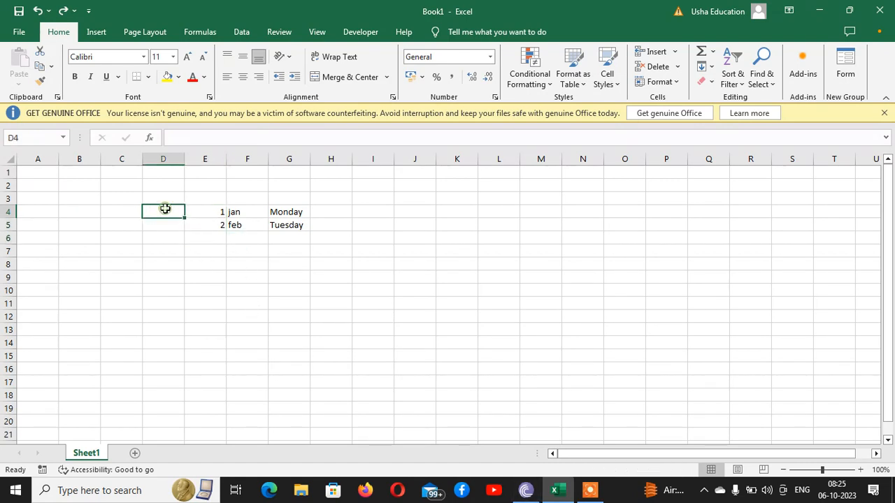
pyautogui.write('1')
pyautogui.click(228, 300)
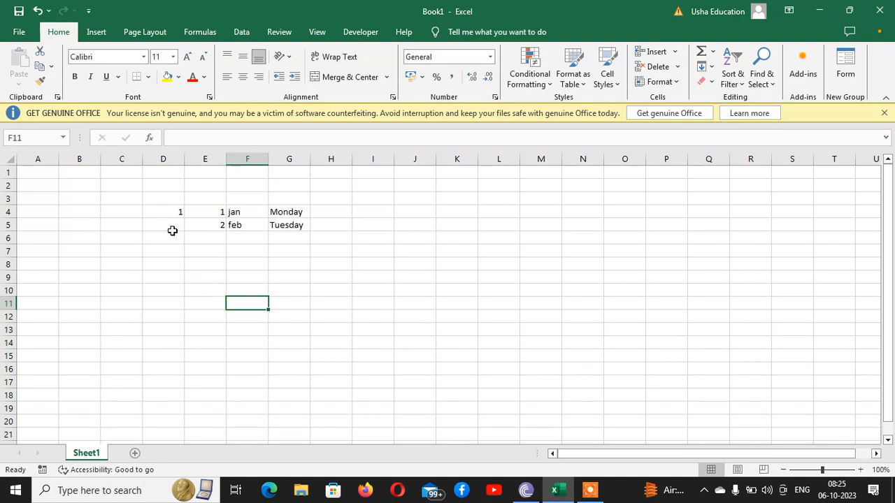
pyautogui.click(167, 213)
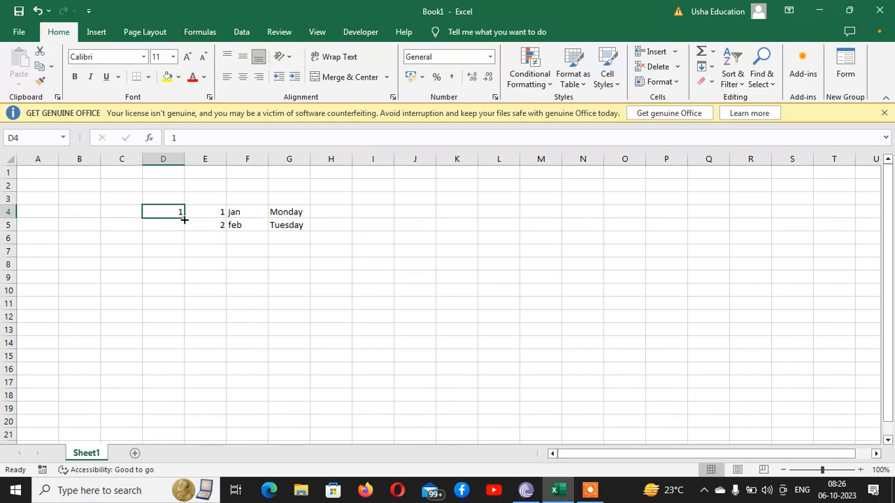
pyautogui.moveTo(184, 220); pyautogui.dragTo(186, 435)
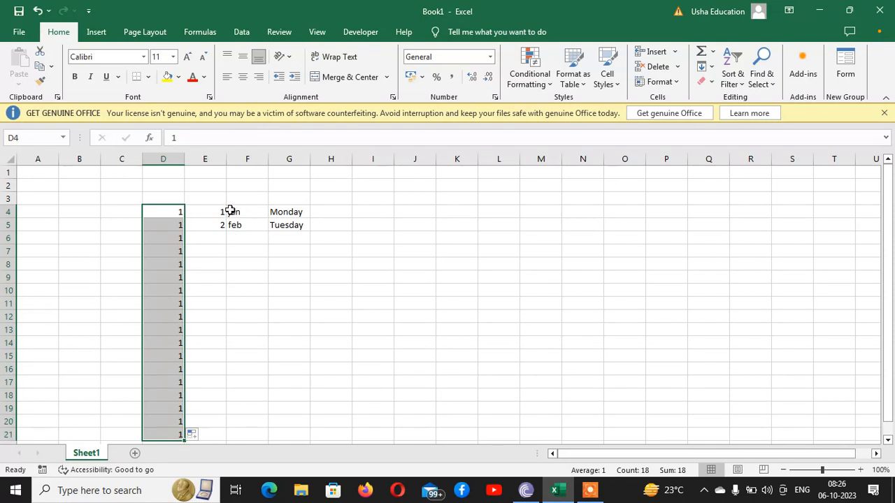
# Step: Extend the number series from E4:E5 down to E20 and the month series from F4:F5 down to F19
pyautogui.moveTo(216, 209); pyautogui.dragTo(223, 425)
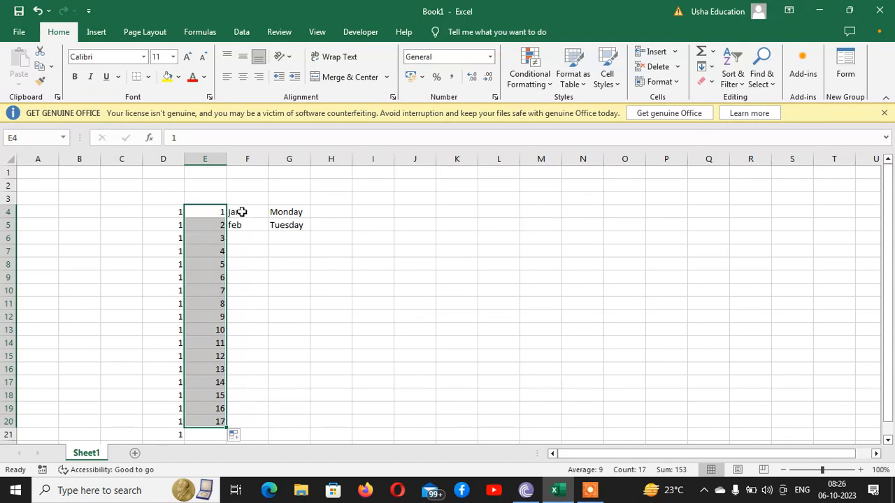
pyautogui.moveTo(240, 212); pyautogui.dragTo(273, 411)
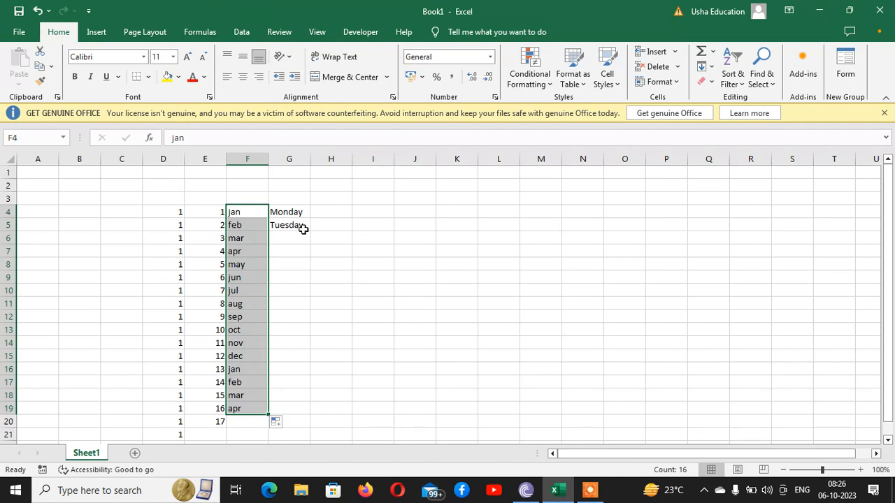
# Step: Extend the full weekday series from G4:G5 down to G16
pyautogui.moveTo(289, 213); pyautogui.dragTo(290, 228)
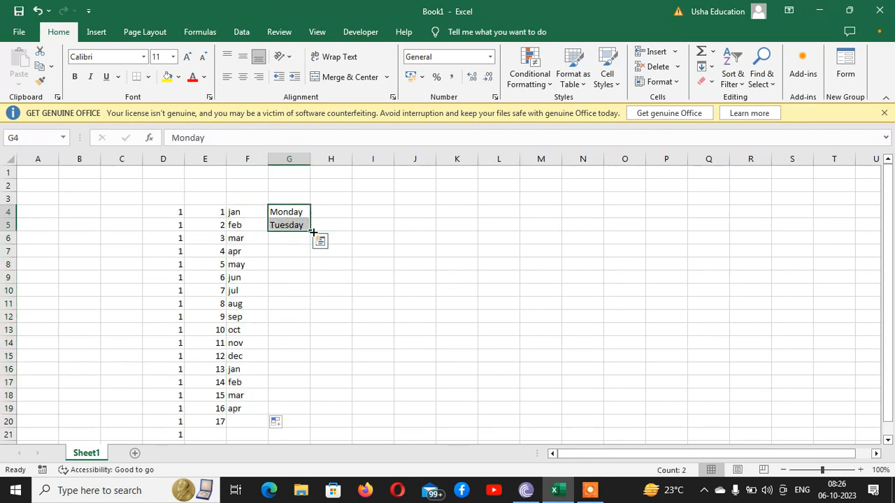
pyautogui.moveTo(312, 232); pyautogui.dragTo(310, 383)
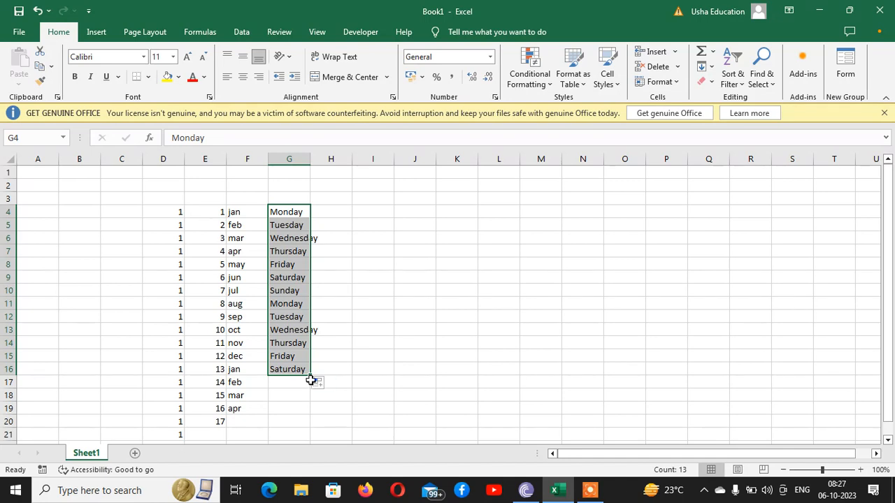
pyautogui.press('F8')
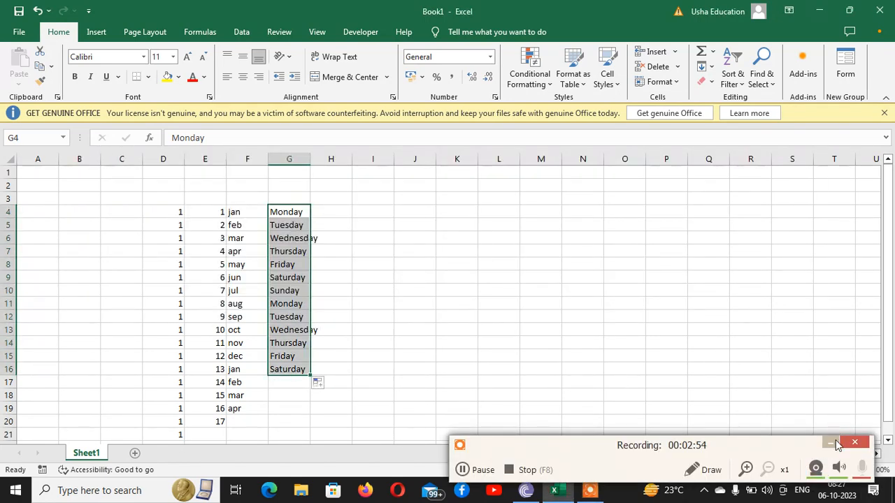
pyautogui.click(837, 445)
# Step: Enter mon and tue in cells H4 and H5 and extend the short weekday series down to H16
pyautogui.click(345, 212)
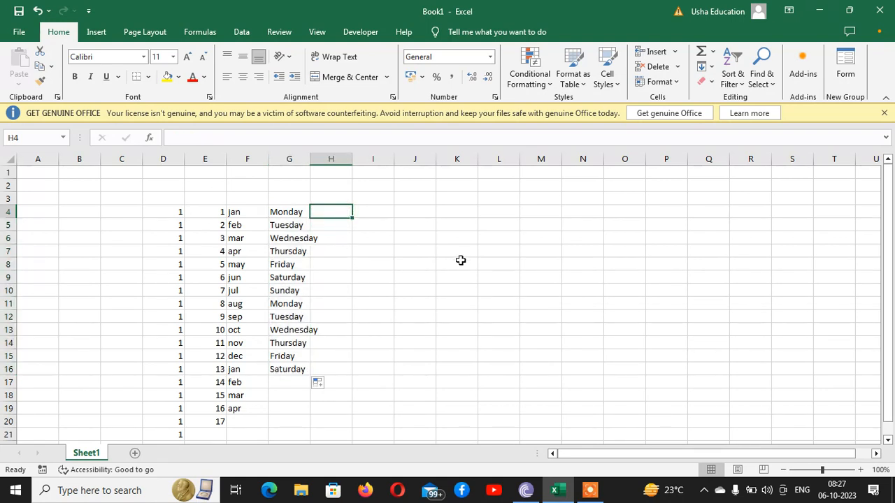
pyautogui.write('mon')
pyautogui.press('Return')
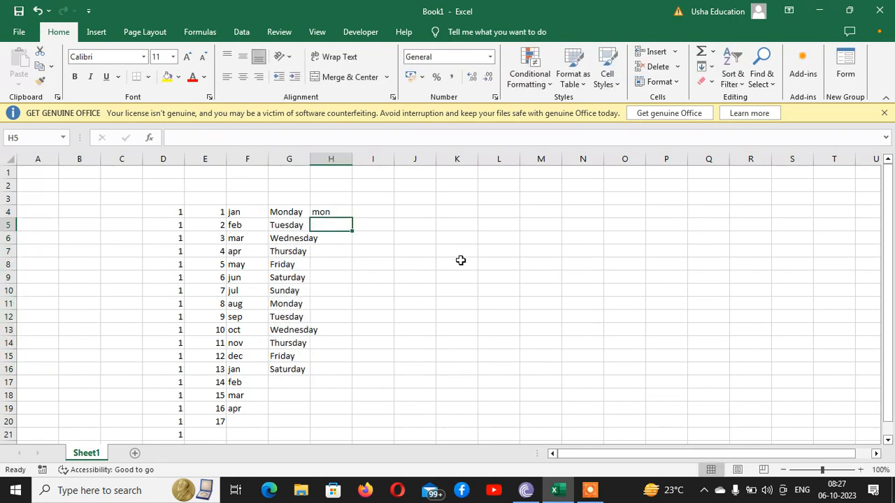
pyautogui.write('tue')
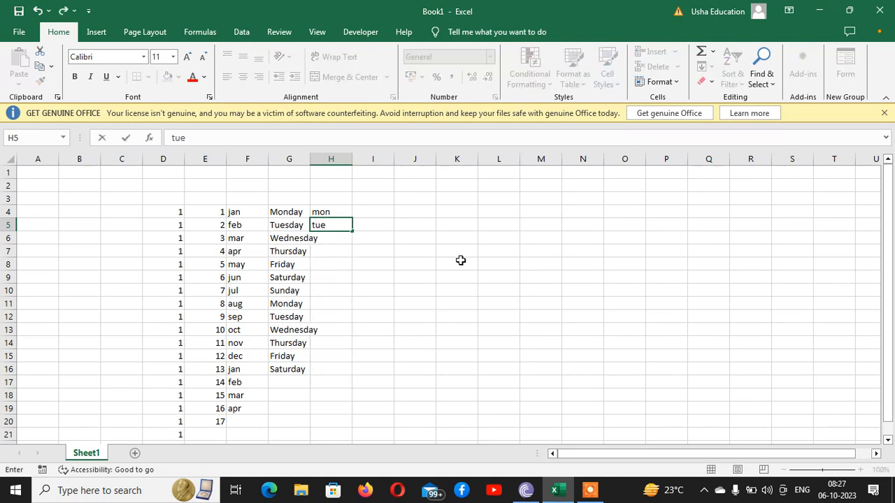
pyautogui.click(461, 260)
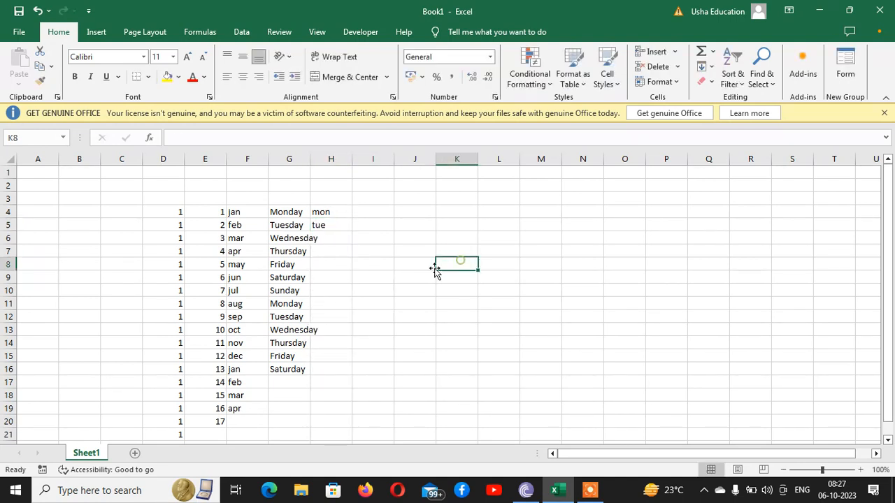
pyautogui.click(330, 212)
pyautogui.moveTo(331, 218); pyautogui.dragTo(360, 381)
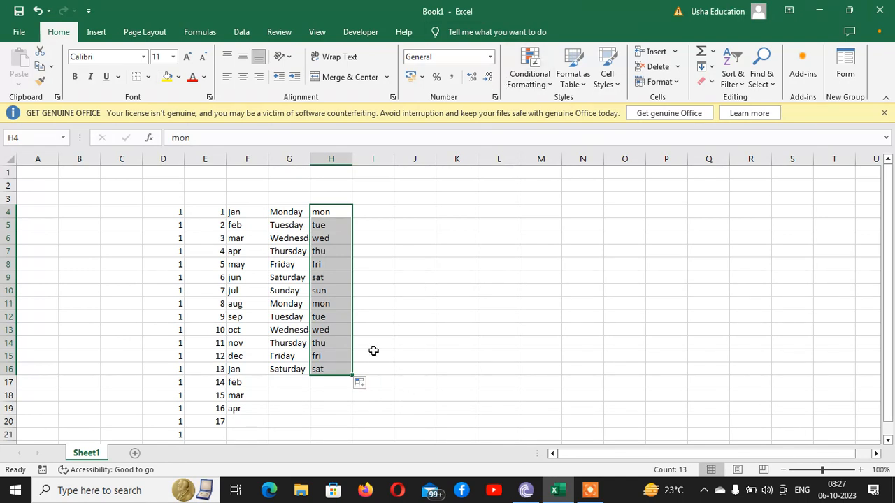
# Step: Clear all the sample series data from cells D3:I22
pyautogui.click(543, 318)
pyautogui.moveTo(162, 201); pyautogui.dragTo(388, 448)
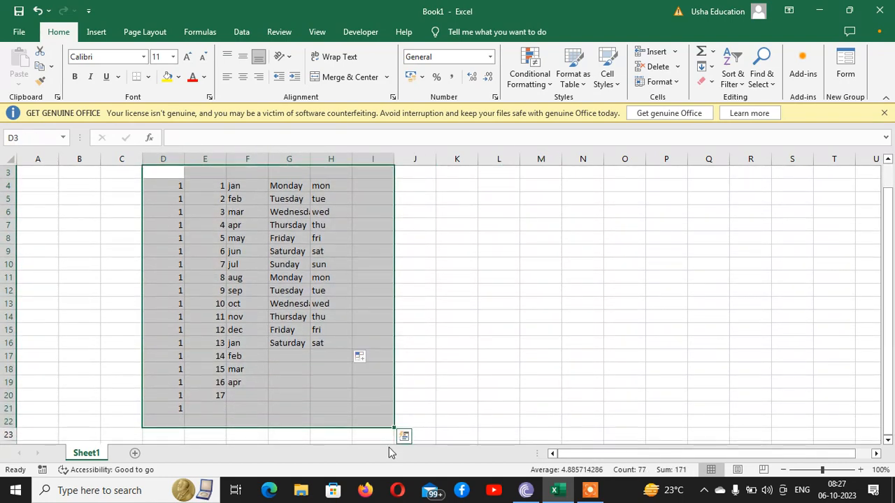
pyautogui.press('Delete')
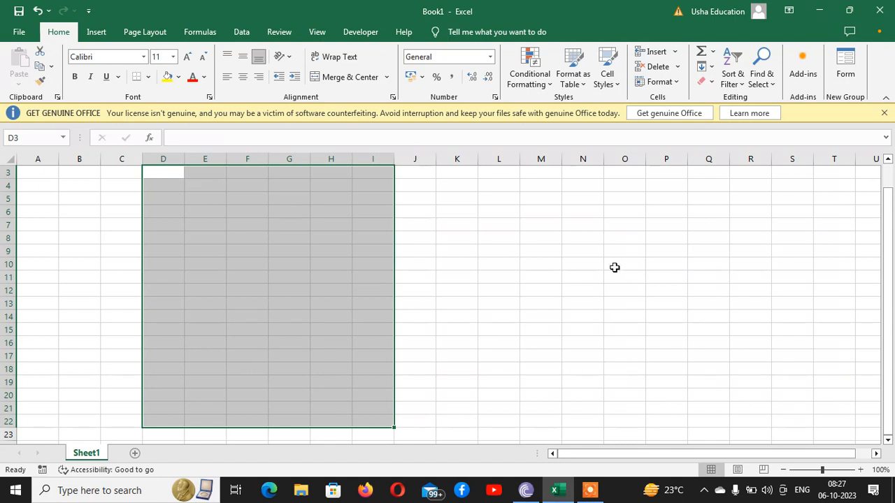
pyautogui.click(513, 263)
pyautogui.scroll(1, 558, 339)
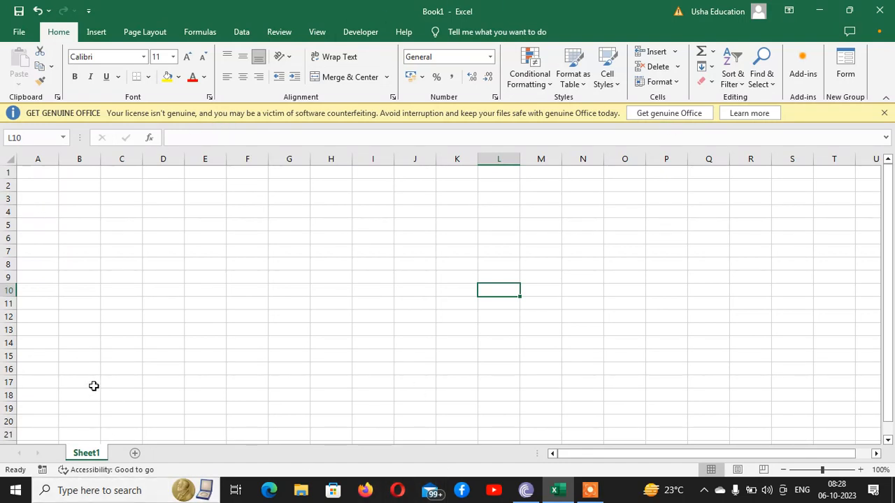
# Step: Rename the worksheet Sheet1 as Master Sheet
pyautogui.doubleClick(86, 453)
pyautogui.write('M')
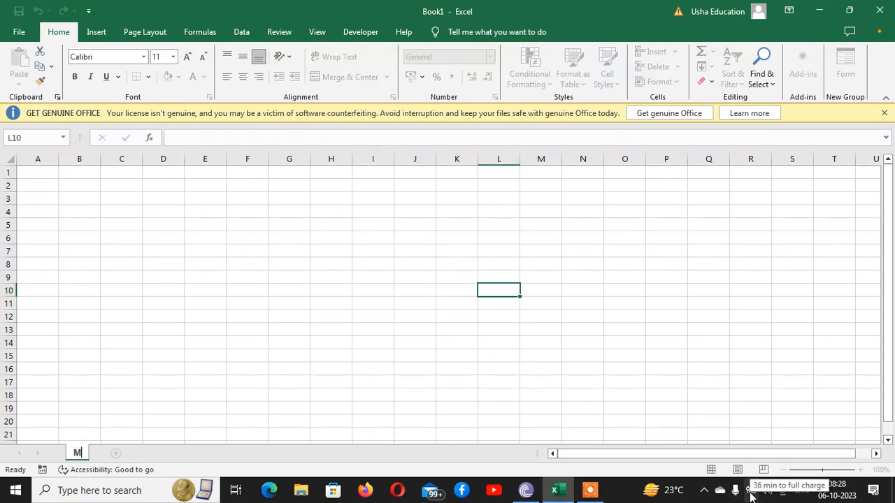
pyautogui.write('aster Sheet')
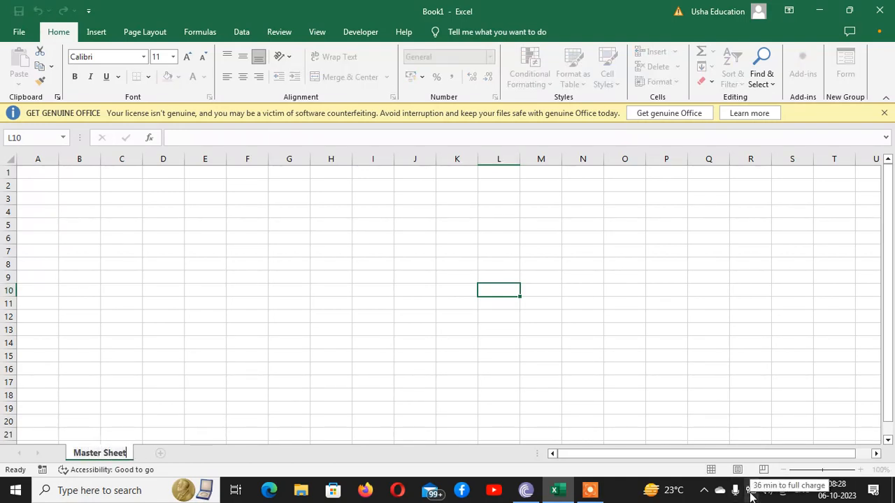
pyautogui.press('Return')
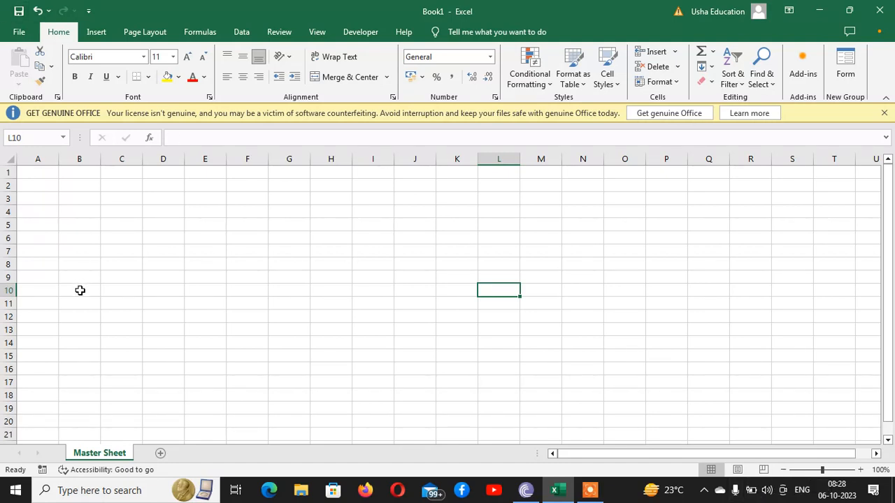
# Step: Enter the heading Courses in cell A1, with Basic Computer and Busy below it in A2 and A3
pyautogui.click(39, 173)
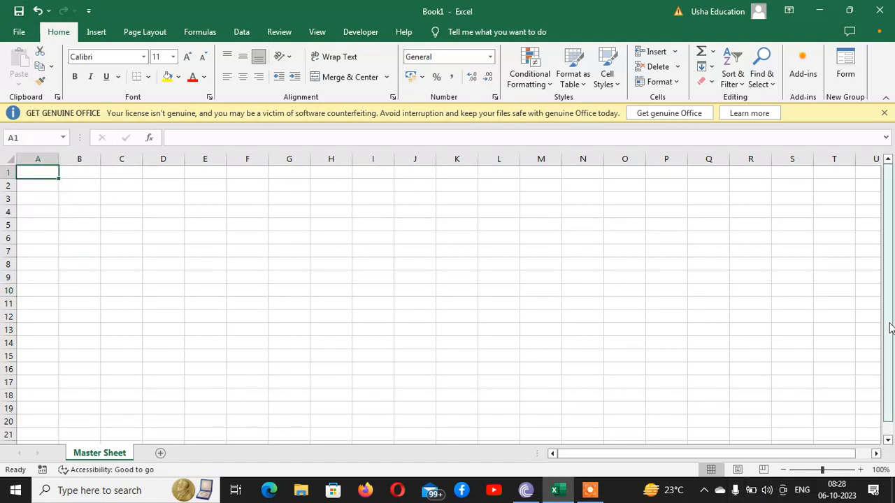
pyautogui.write('Courses')
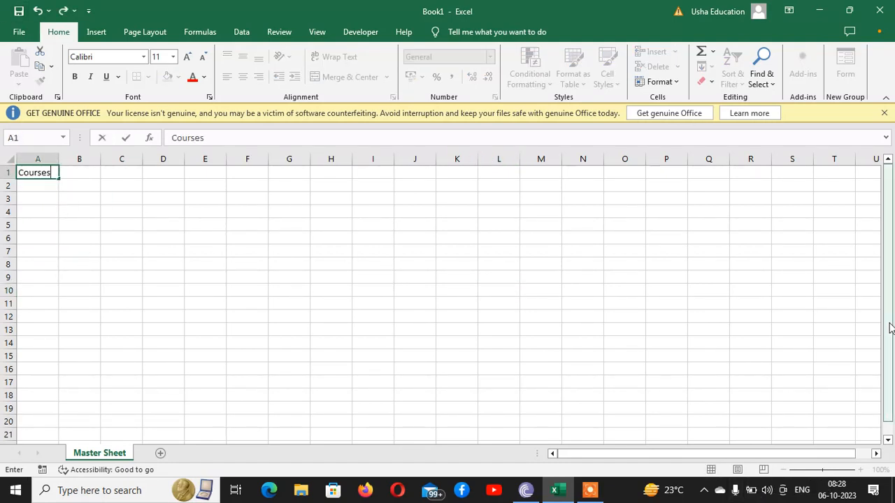
pyautogui.press('Return')
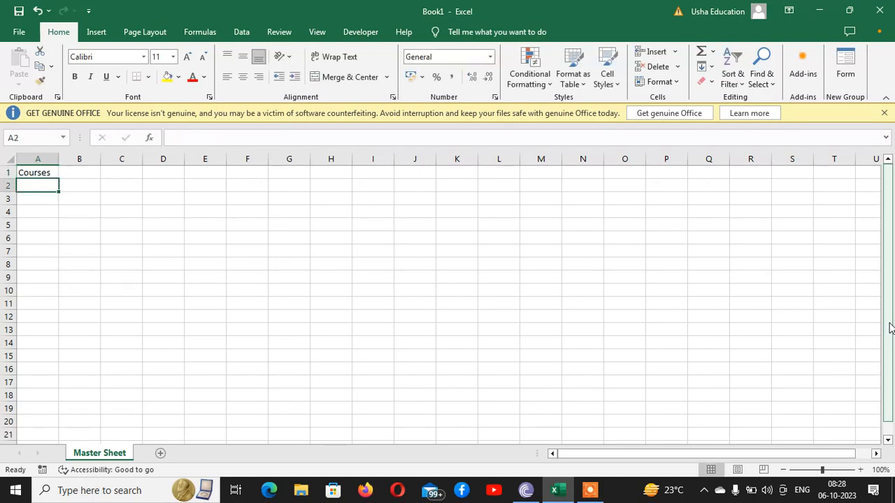
pyautogui.write('Basic')
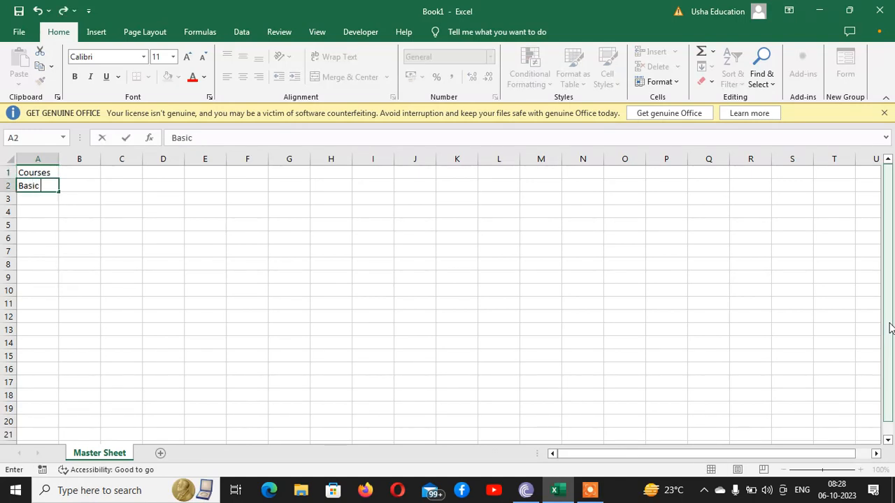
pyautogui.write(' Computer')
pyautogui.press('Return')
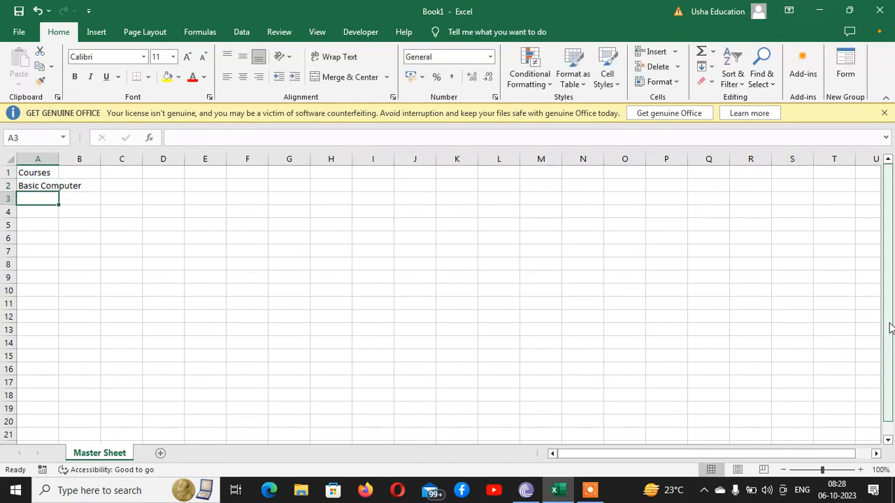
pyautogui.write('Busy')
pyautogui.press('Return')
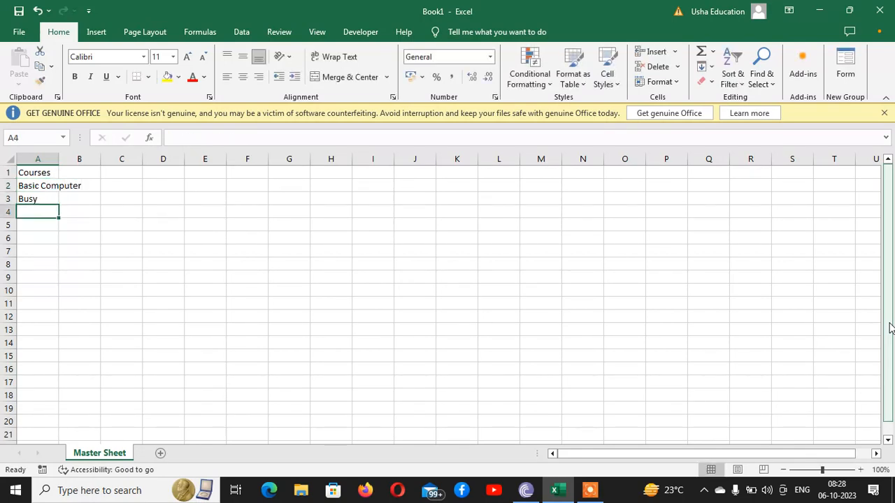
# Step: Add Tally, Advanced Tally and Web Designing to the course list in cells A4 to A6
pyautogui.write('Tally')
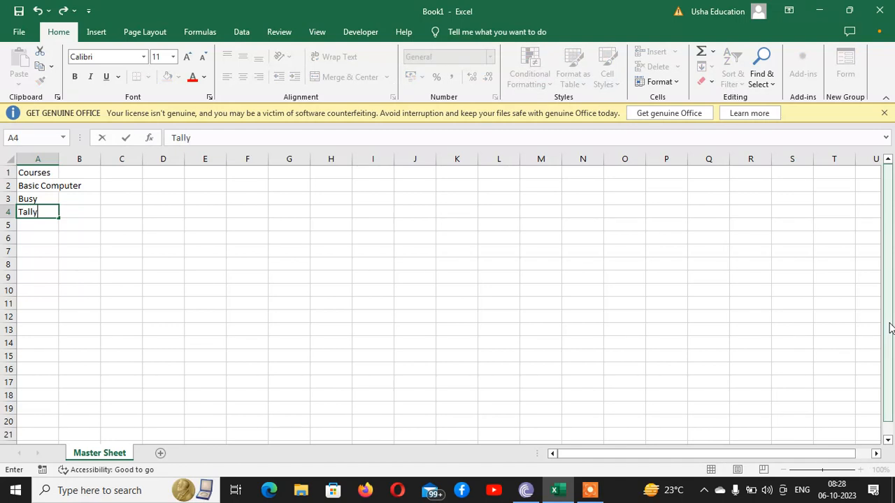
pyautogui.press('Return')
pyautogui.write('A')
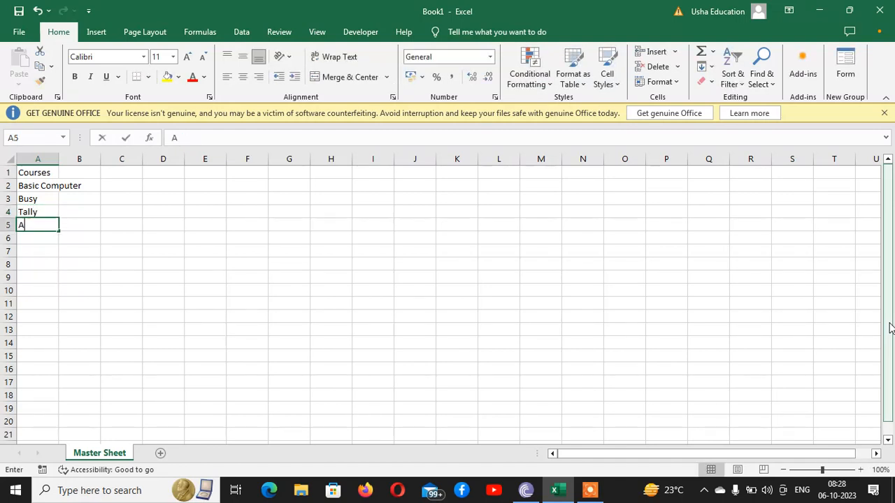
pyautogui.write('dvanced')
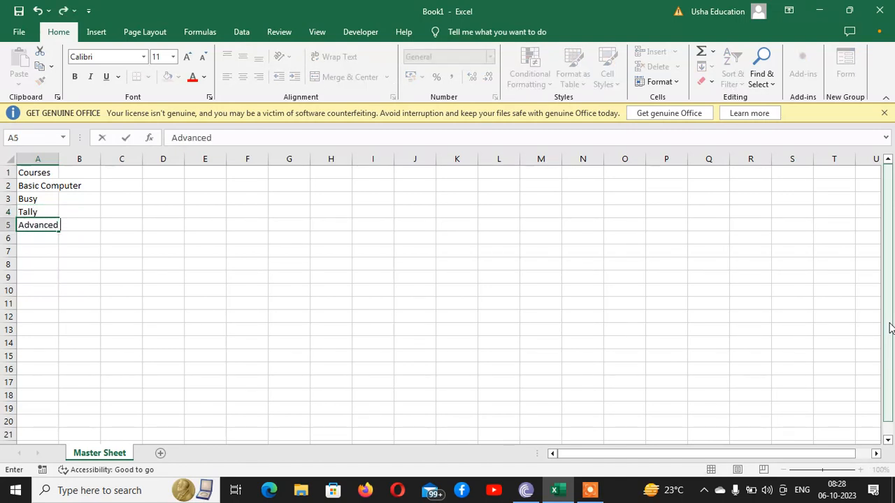
pyautogui.write(' Tally')
pyautogui.press('Return')
pyautogui.write('Web De')
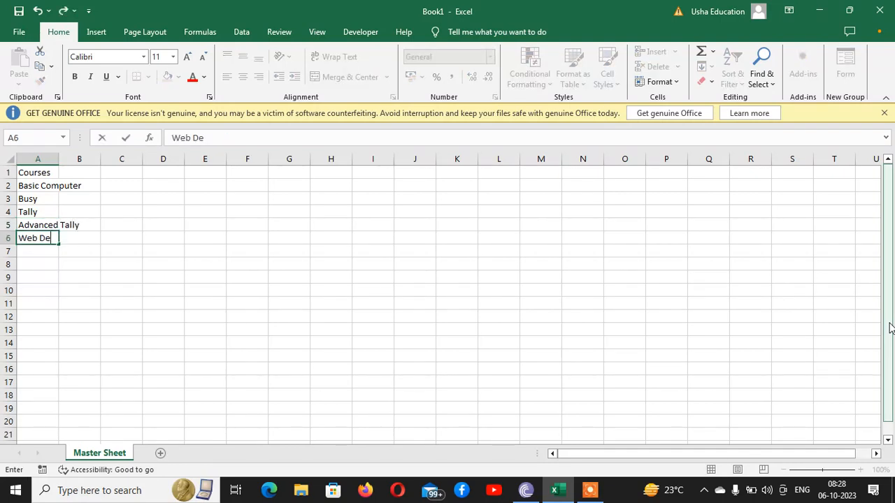
pyautogui.write('signing')
pyautogui.press('Return')
# Step: Add Gaphics Designing, C Language and C++ Language to the course list in cells A7 to A9
pyautogui.write('Gap')
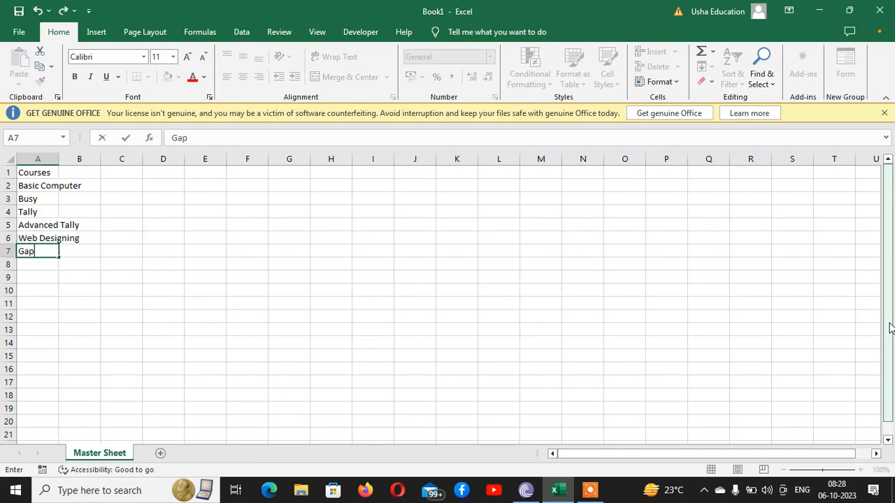
pyautogui.write('hics Designing')
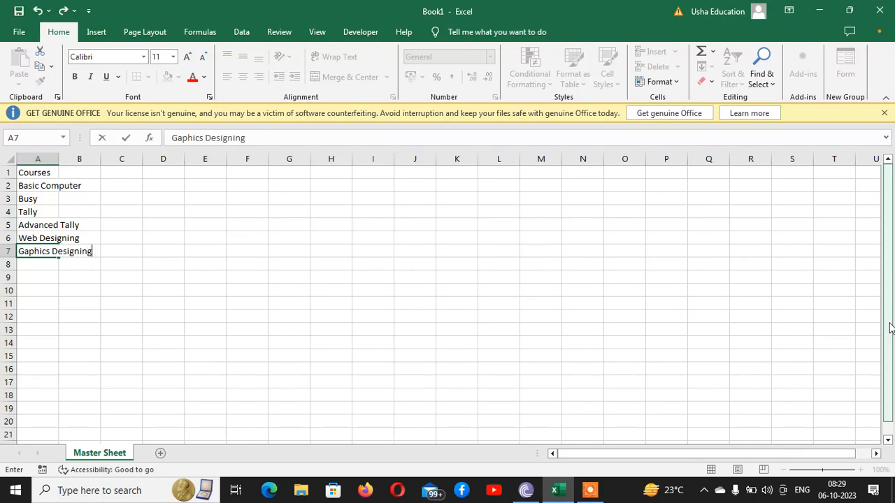
pyautogui.press('Return')
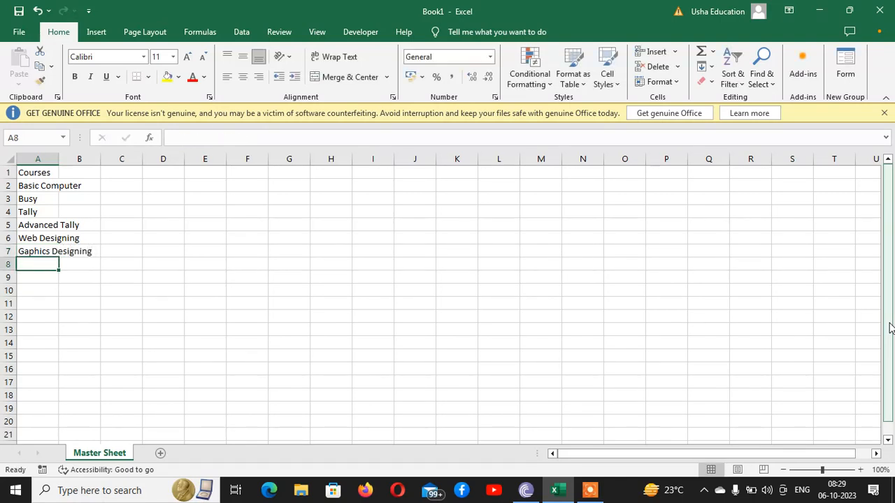
pyautogui.write('C')
pyautogui.press('BackSpace')
pyautogui.write('Language')
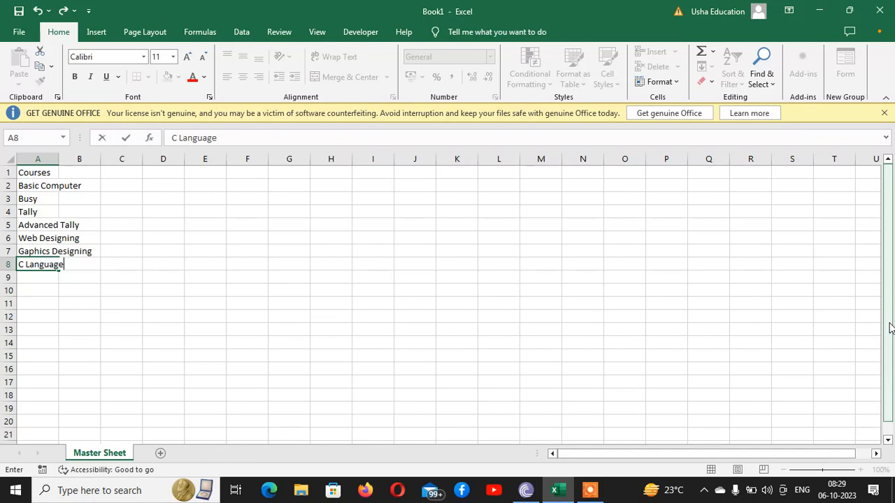
pyautogui.press('Return')
pyautogui.write('C++')
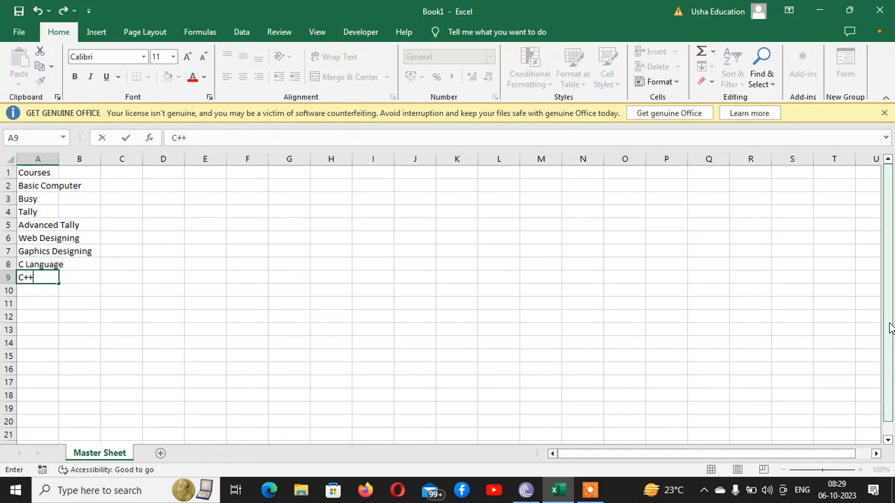
pyautogui.write(' Language')
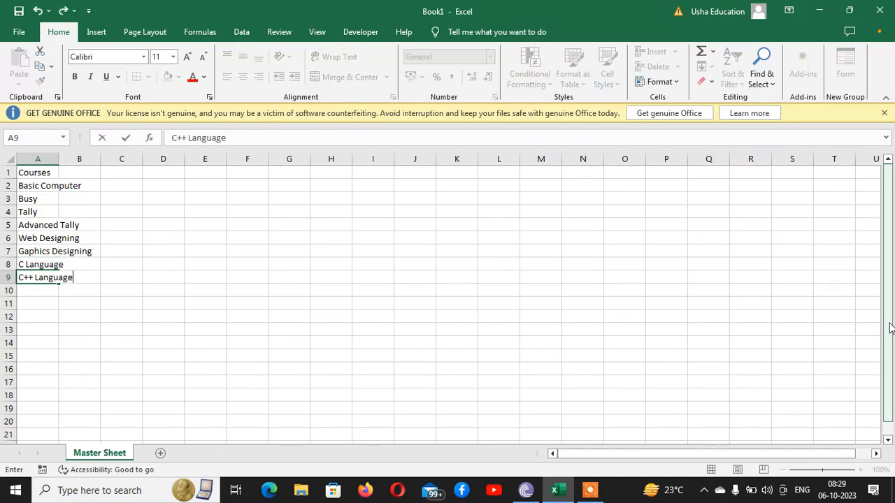
pyautogui.press('Return')
# Step: Complete the course list with Python in cell A10 and Advnaced Excel in A11
pyautogui.write('Python')
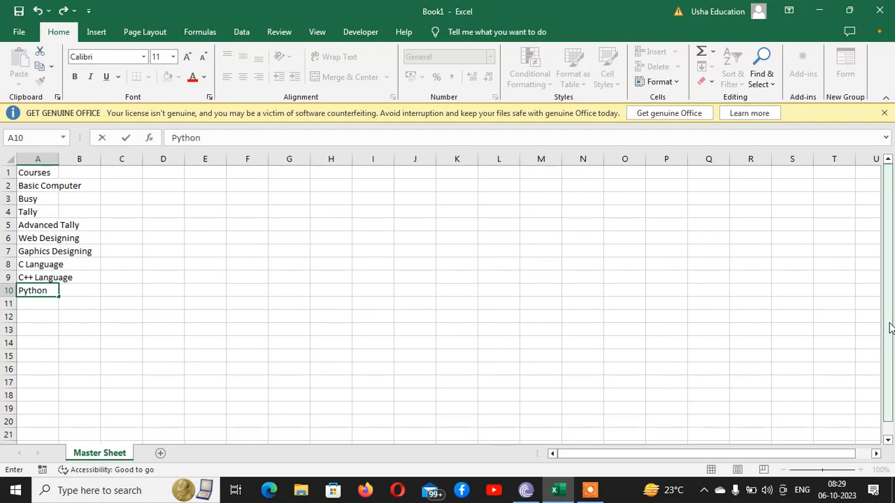
pyautogui.press('Return')
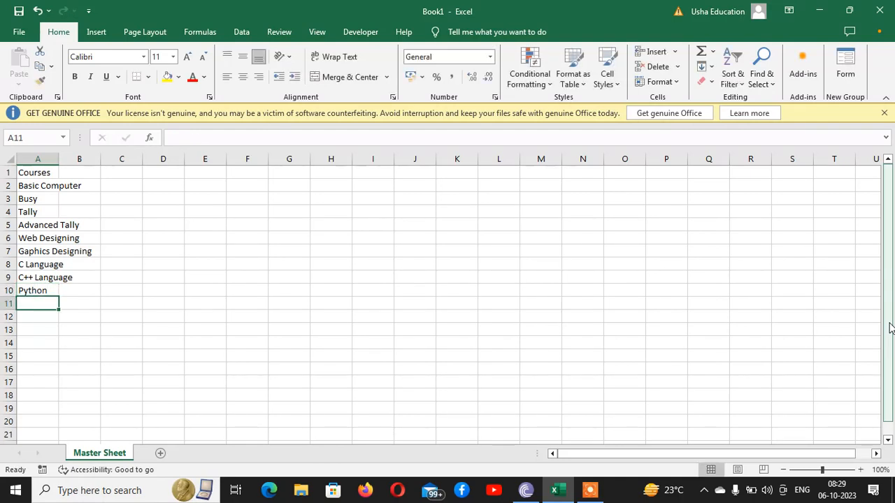
pyautogui.write('Advnaced')
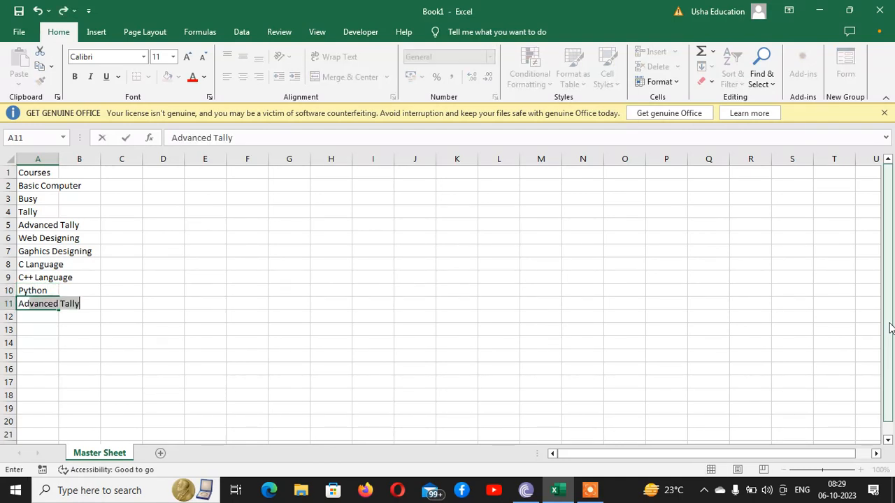
pyautogui.write(' Excel')
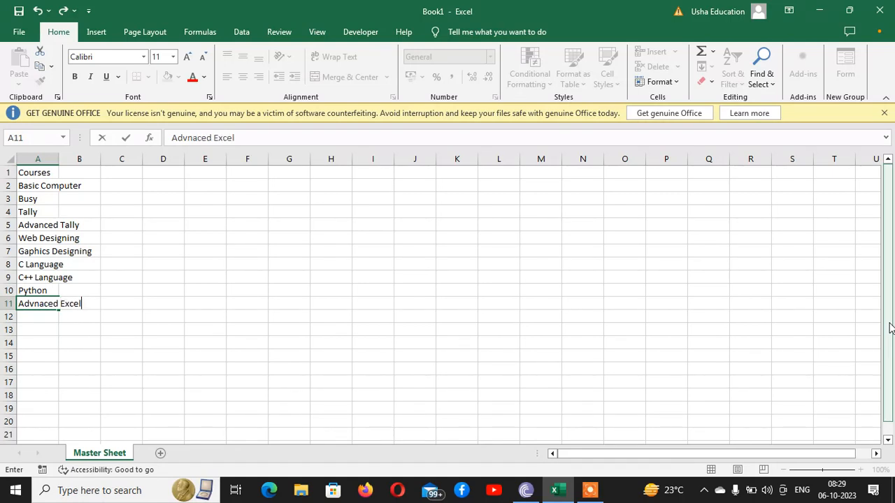
pyautogui.hotkey('ctrl', 'Return')
pyautogui.press('Return')
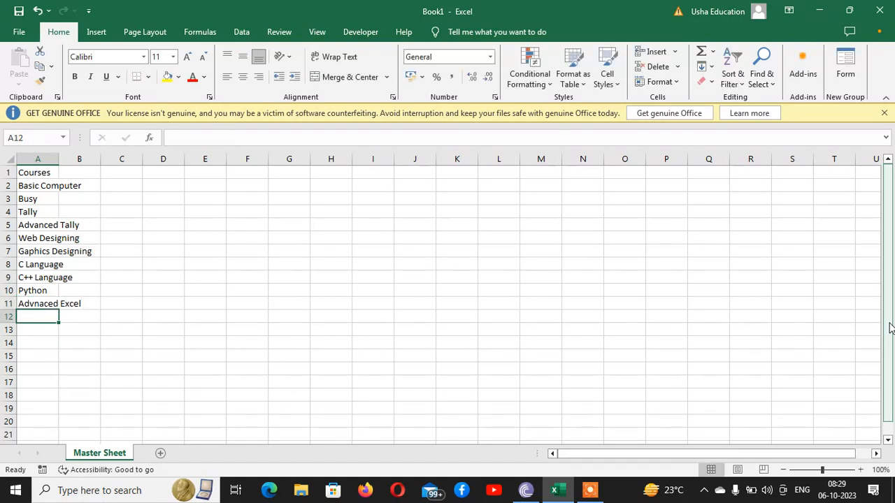
pyautogui.press('Up')
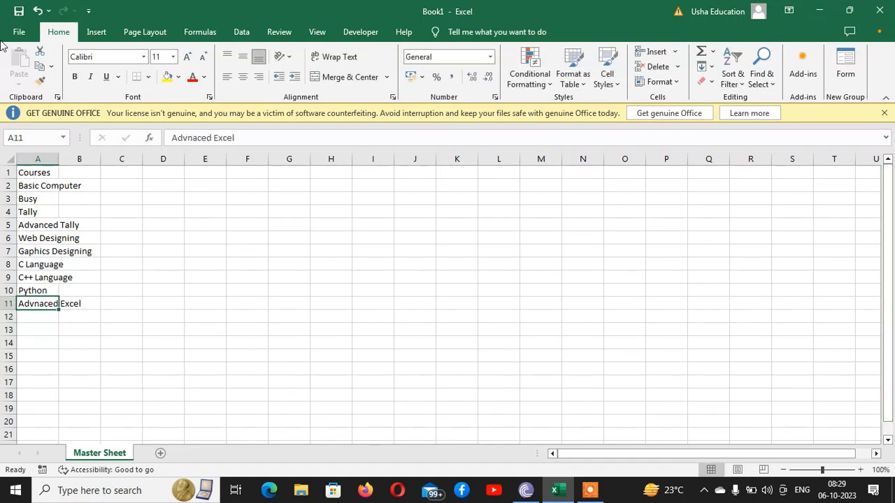
# Step: Format the Courses heading in A1 as 14 pt bold and autofit the width of column A
pyautogui.click(35, 173)
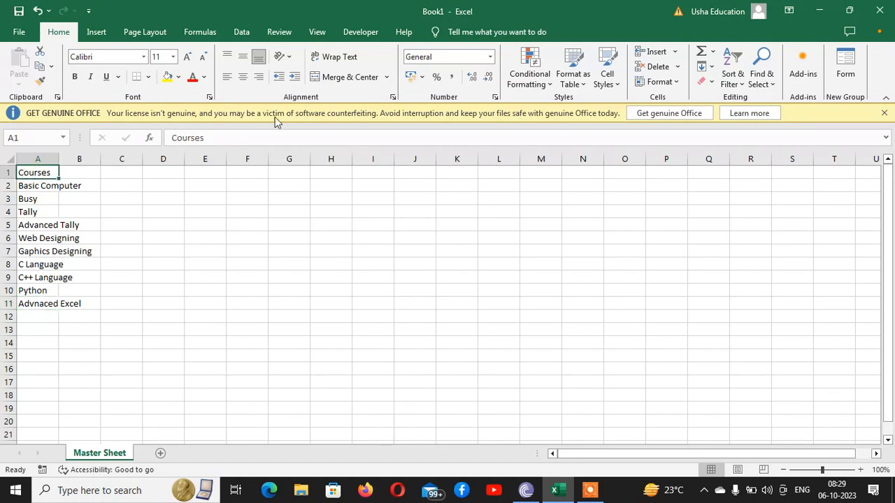
pyautogui.click(188, 57)
pyautogui.click(190, 58)
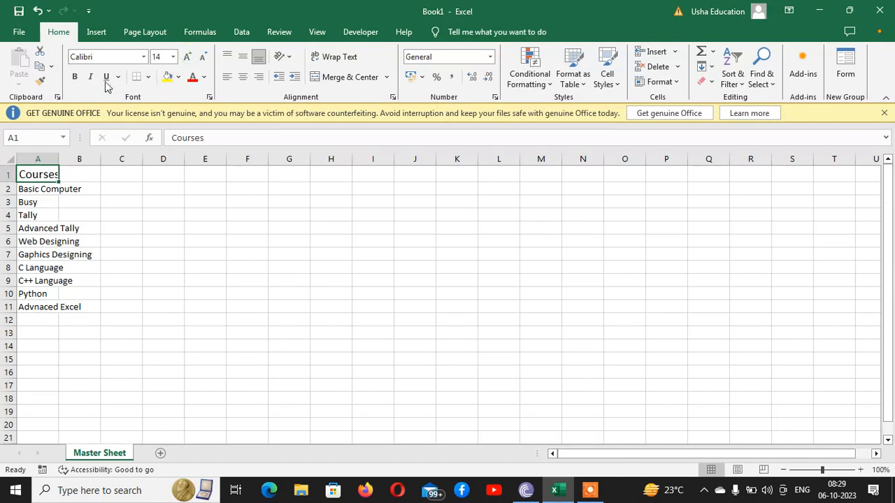
pyautogui.click(75, 77)
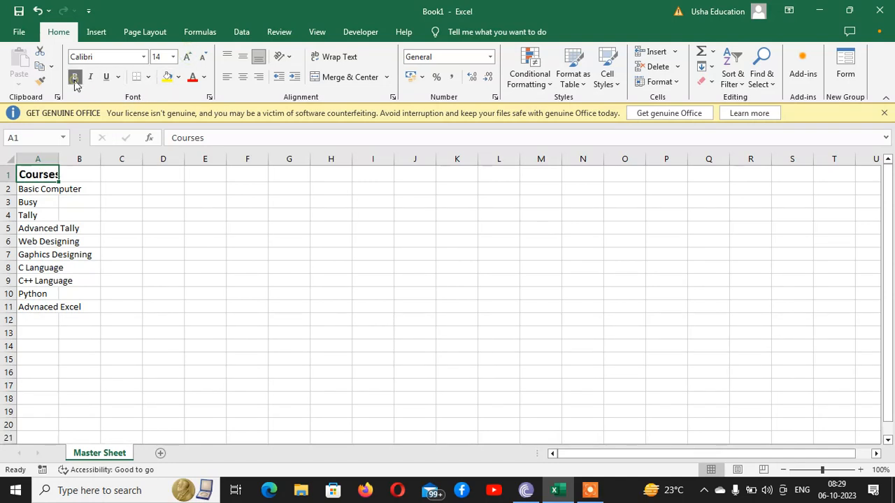
pyautogui.doubleClick(59, 159)
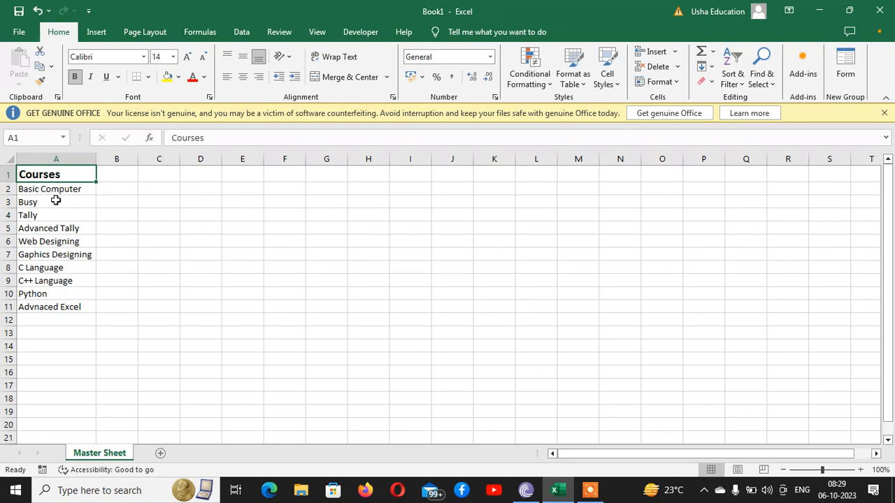
# Step: Define a workbook-scope named range called Courses for cells A2 to A11 on the Master Sheet
pyautogui.moveTo(63, 191); pyautogui.dragTo(53, 307)
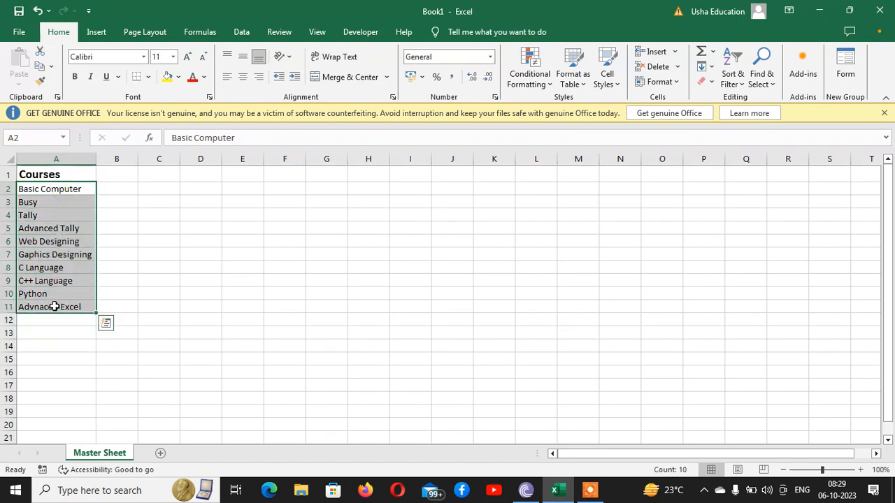
pyautogui.click(210, 34)
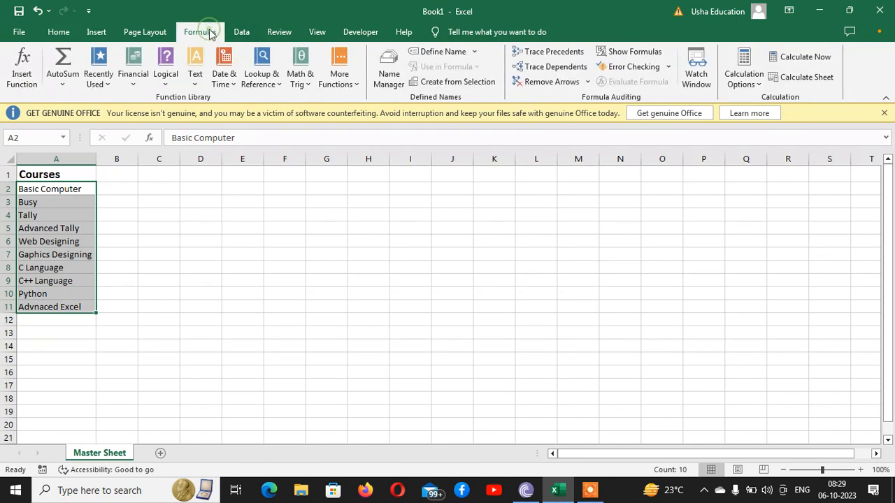
pyautogui.click(435, 52)
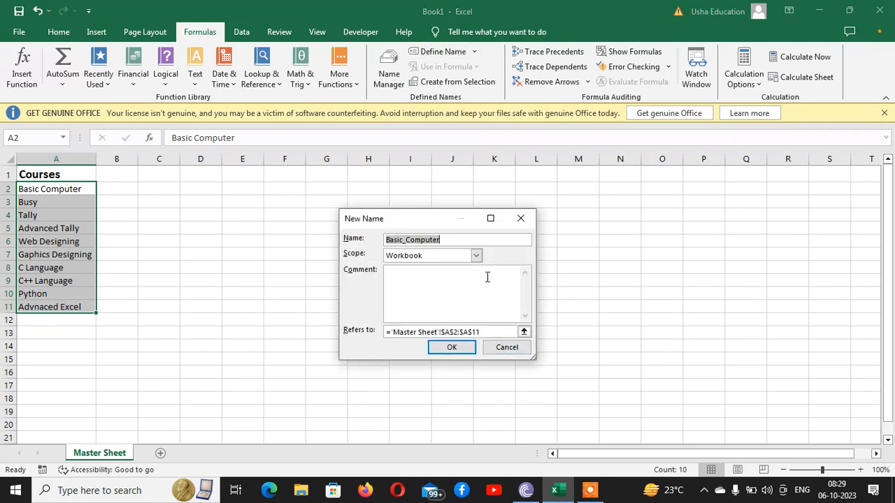
pyautogui.write('Cour')
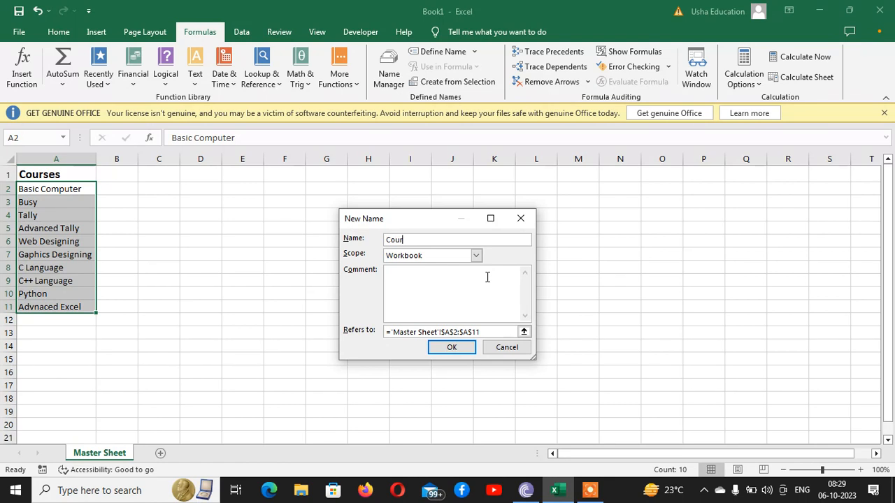
pyautogui.write('ses')
pyautogui.click(445, 355)
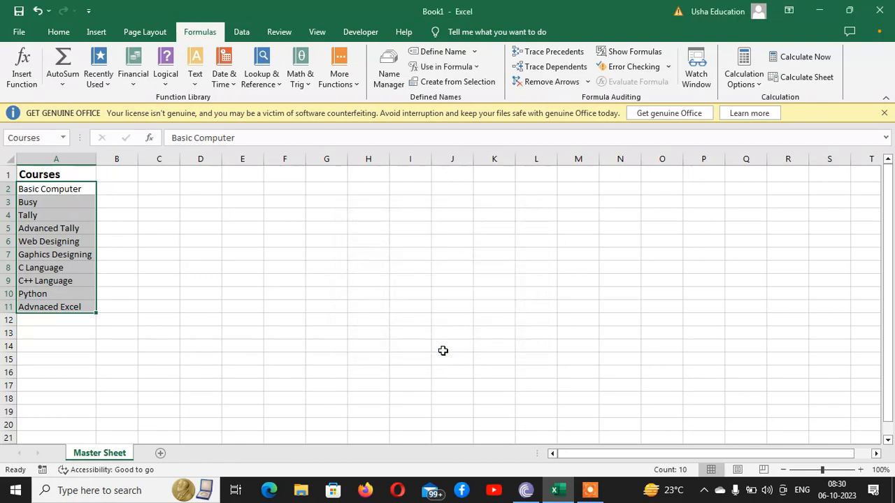
# Step: Compare the reference shown for single course cells with the name shown for the whole range A2 to A11
pyautogui.click(128, 211)
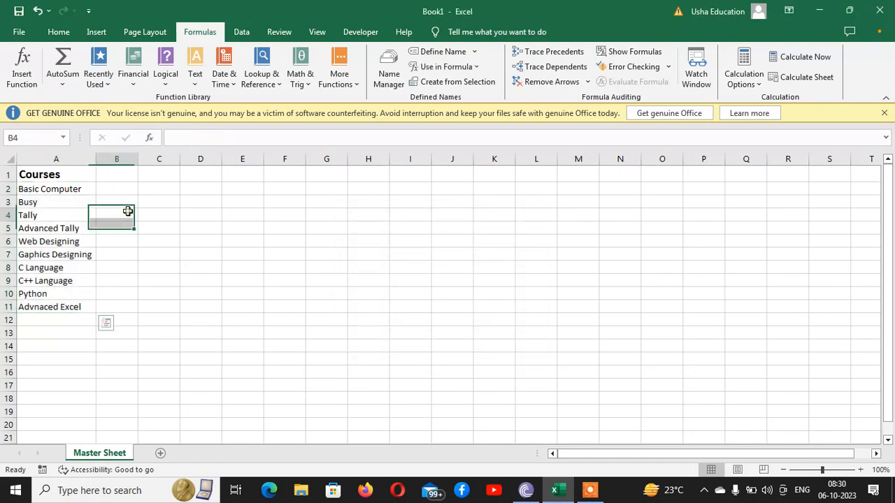
pyautogui.click(55, 190)
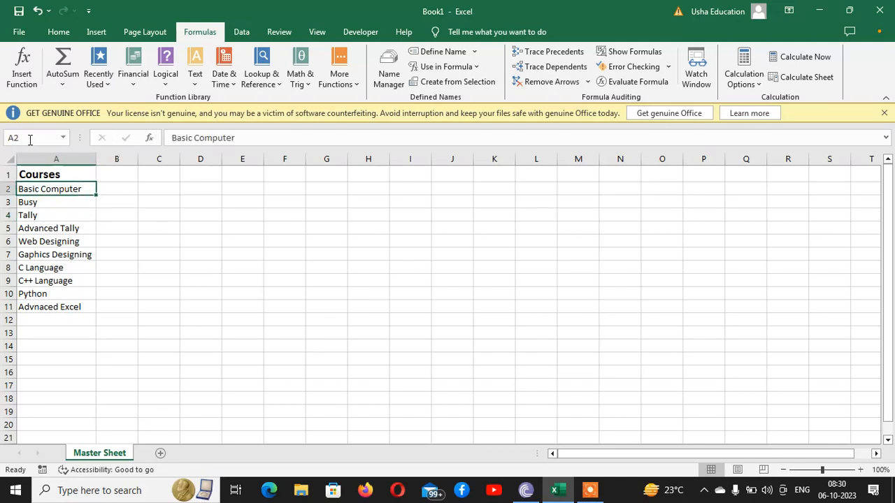
pyautogui.click(29, 202)
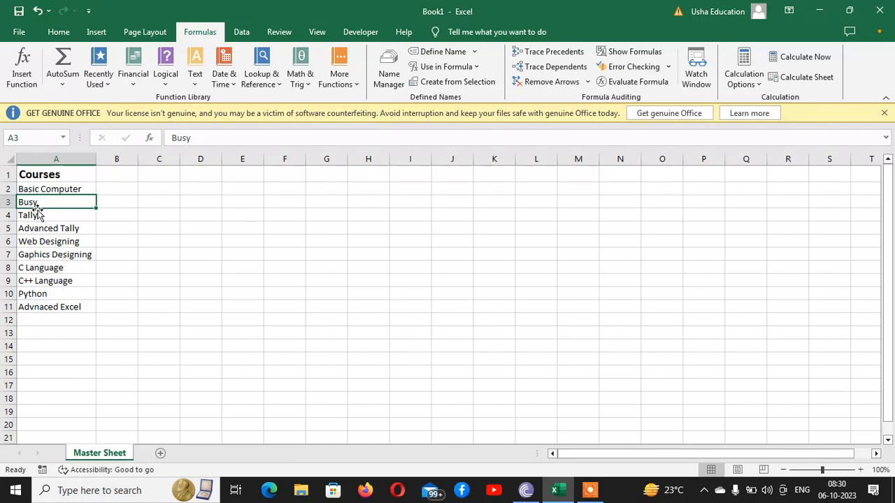
pyautogui.click(39, 216)
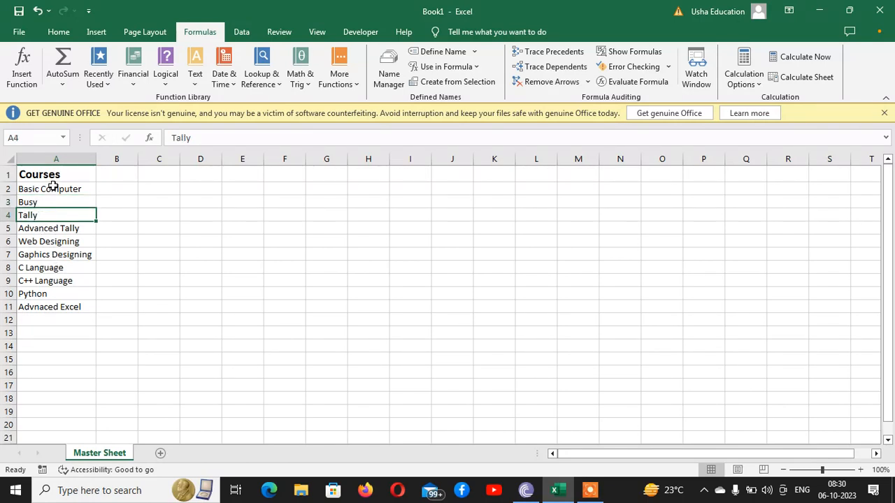
pyautogui.moveTo(53, 187); pyautogui.dragTo(58, 298)
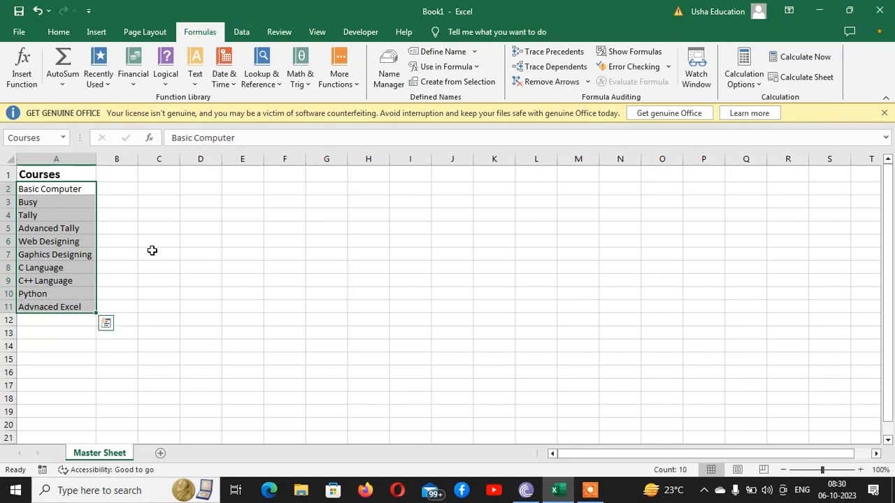
pyautogui.click(194, 226)
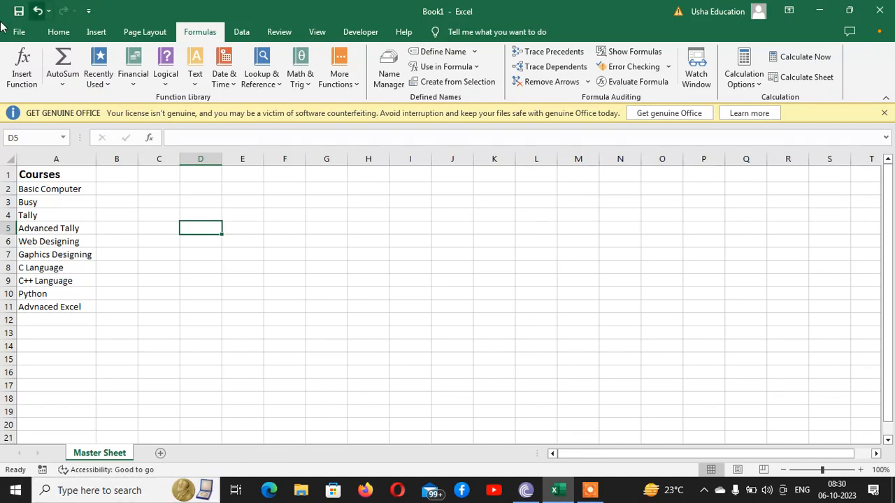
# Step: Add a new worksheet and rename it Institute Sheet
pyautogui.click(160, 455)
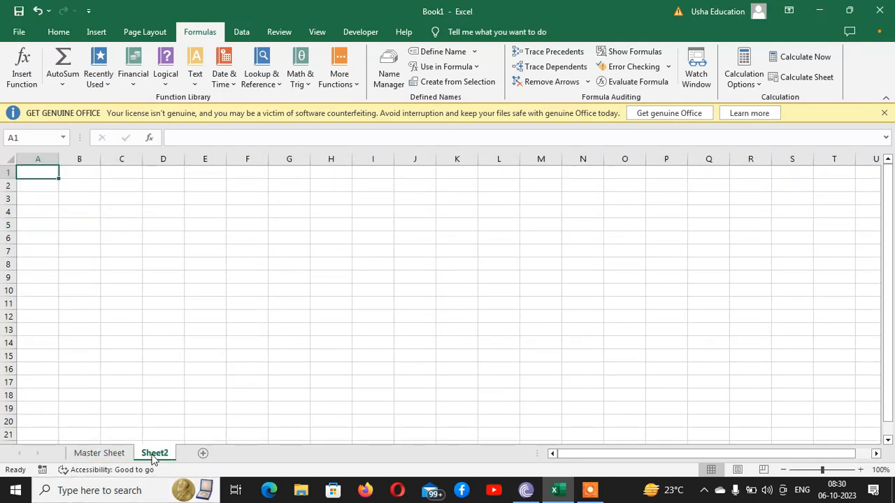
pyautogui.doubleClick(155, 454)
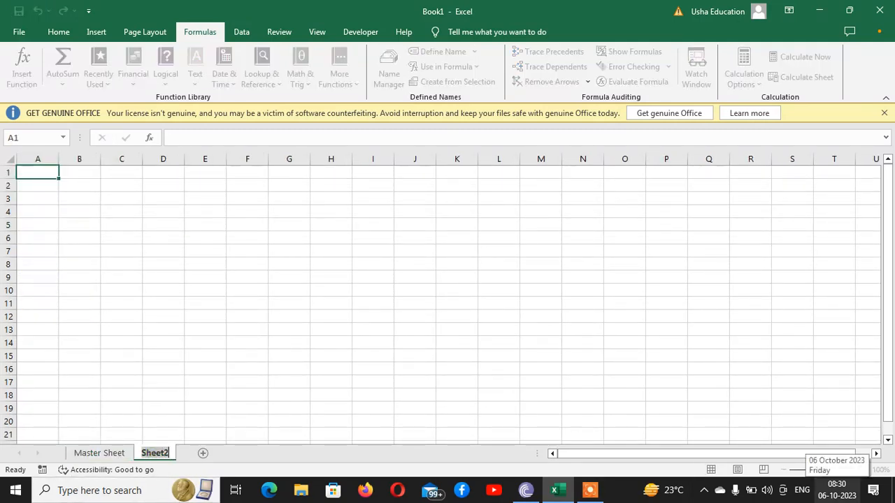
pyautogui.write('Institut')
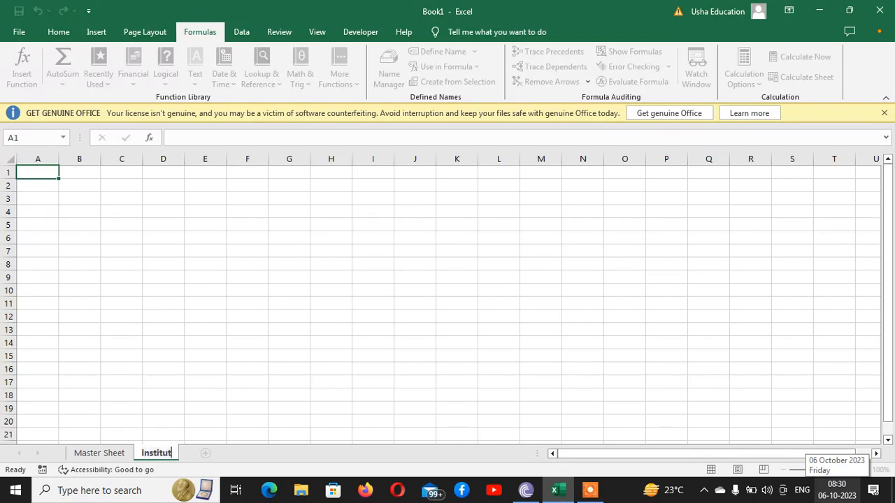
pyautogui.write('e Sheet')
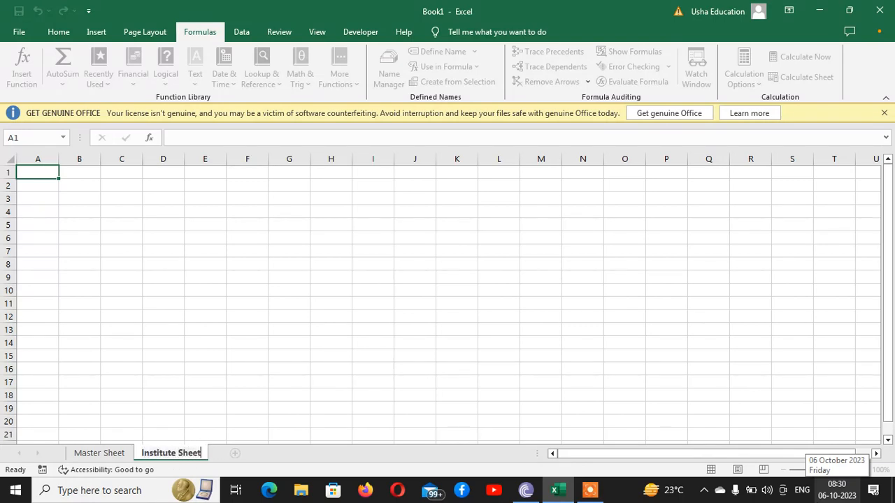
pyautogui.press('Return')
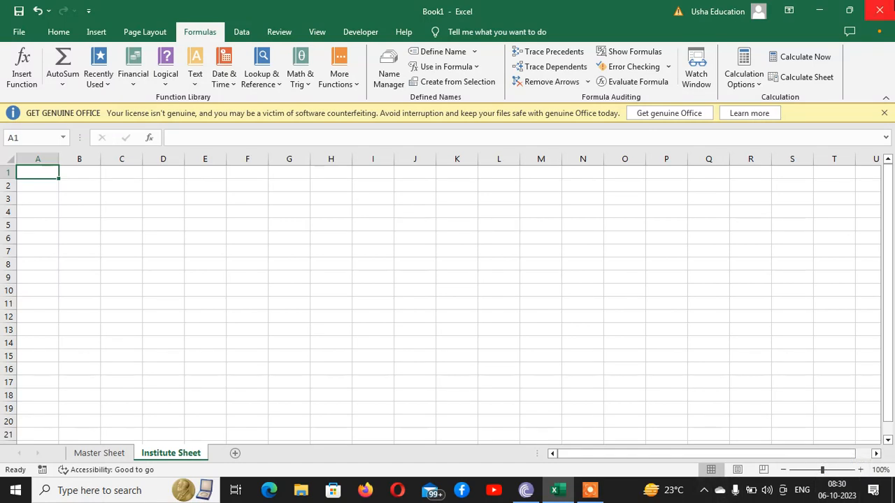
# Step: Enter the column headings Sno, Name and Course in cells A1 to C1 of the Institute Sheet
pyautogui.write('Sno')
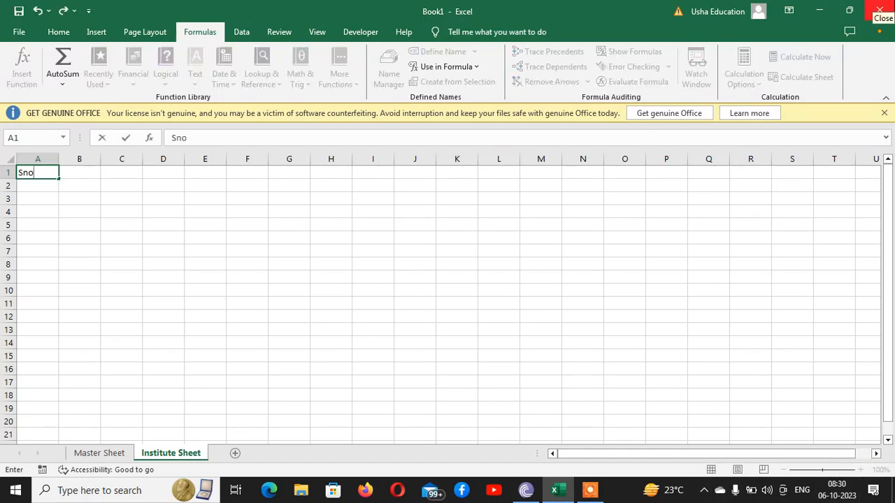
pyautogui.press('Tab')
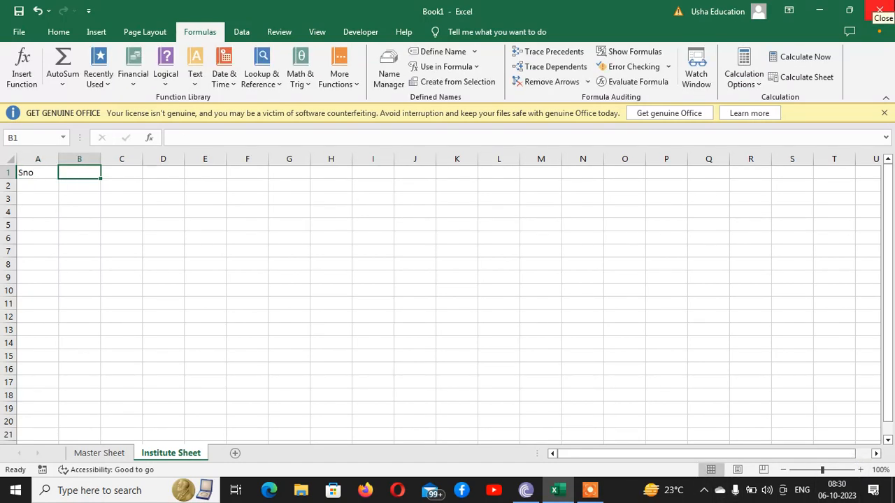
pyautogui.write('Name')
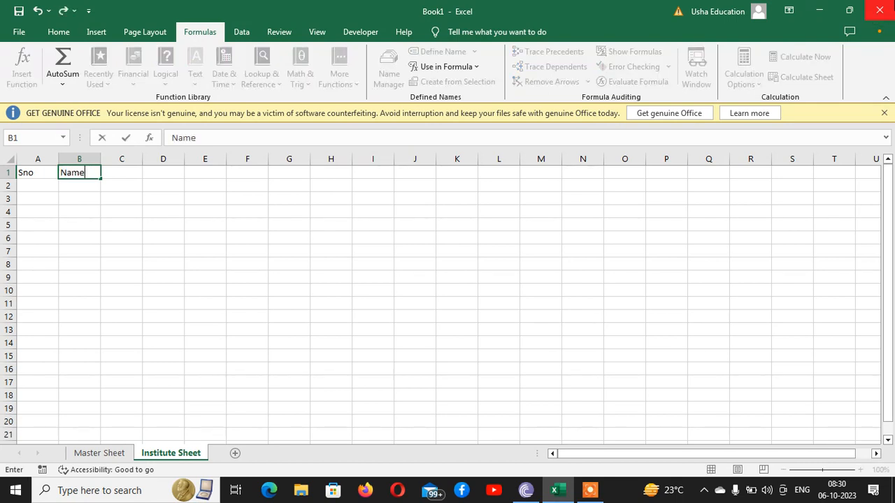
pyautogui.press('Tab')
pyautogui.write('Course')
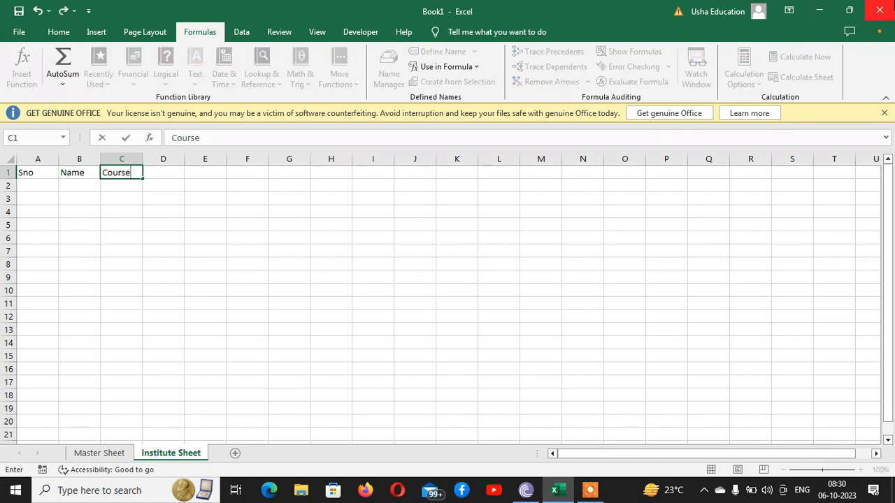
pyautogui.press('Tab')
# Step: Format the headings in A1 to C1 as 14 pt bold and widen columns B and C
pyautogui.press('Left')
pyautogui.press('Left')
pyautogui.press('Left')
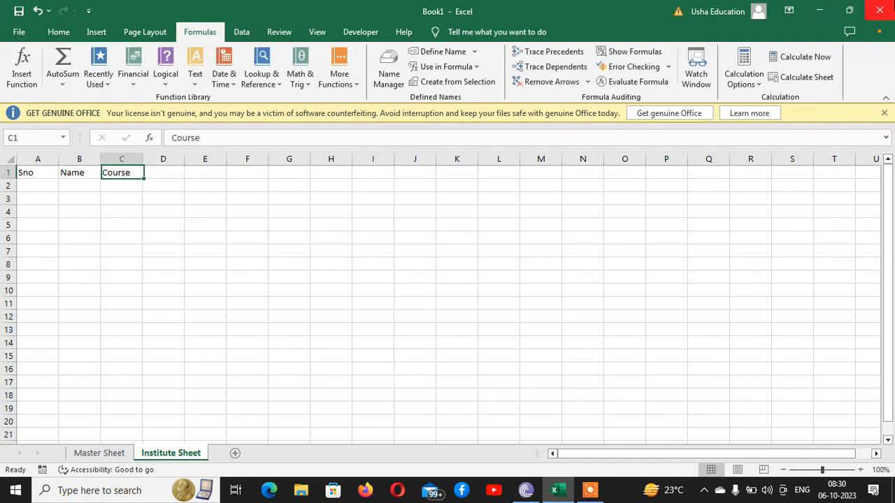
pyautogui.hotkey('shift', 'Right')
pyautogui.hotkey('shift', 'Right')
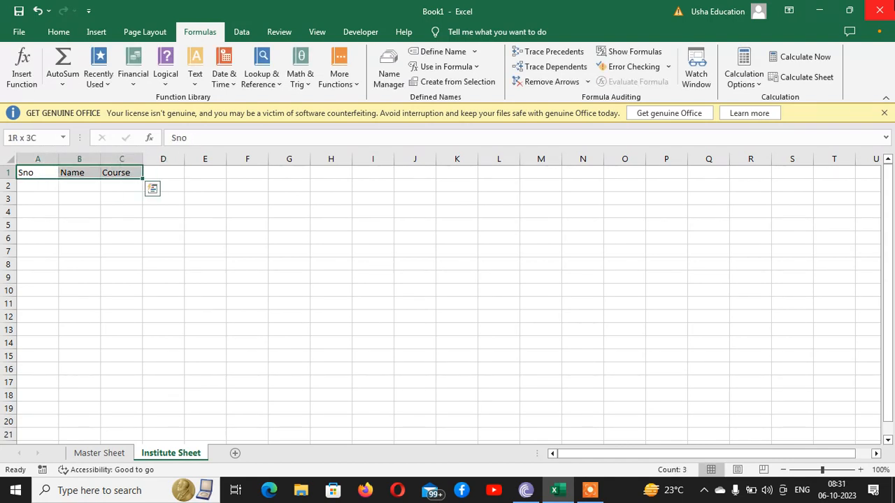
pyautogui.click(69, 32)
pyautogui.click(188, 59)
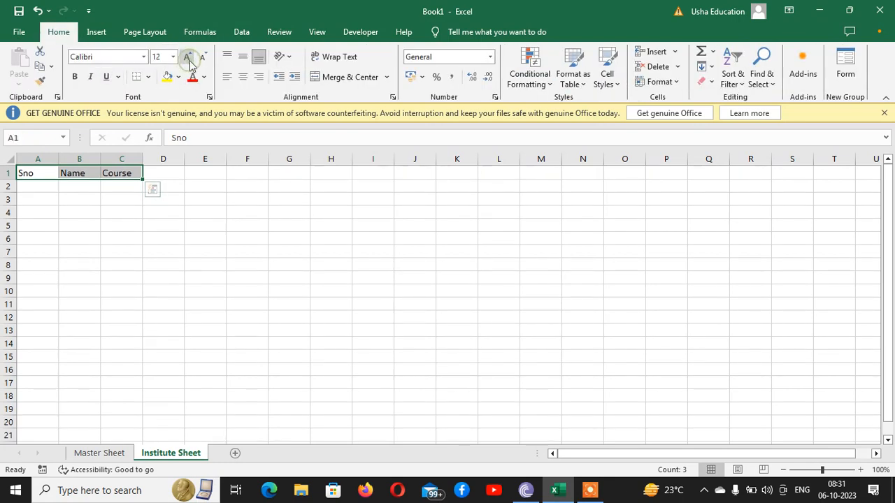
pyautogui.click(189, 58)
pyautogui.click(74, 76)
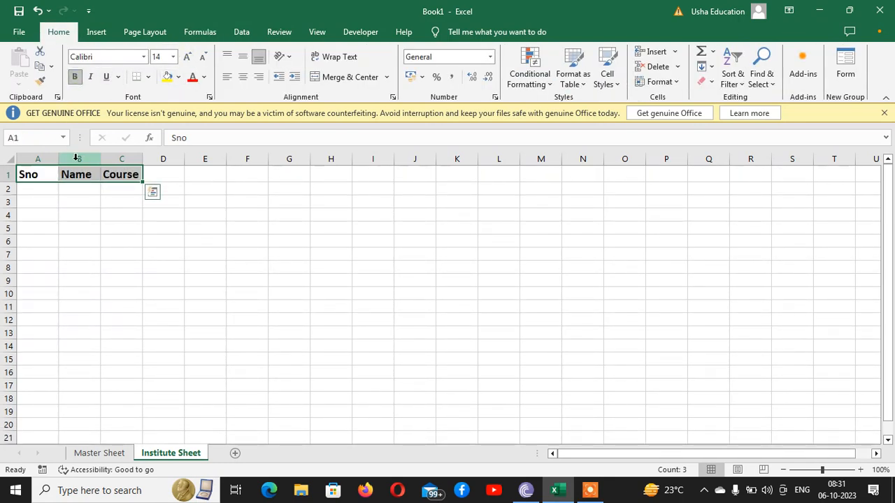
pyautogui.moveTo(101, 159); pyautogui.dragTo(243, 167)
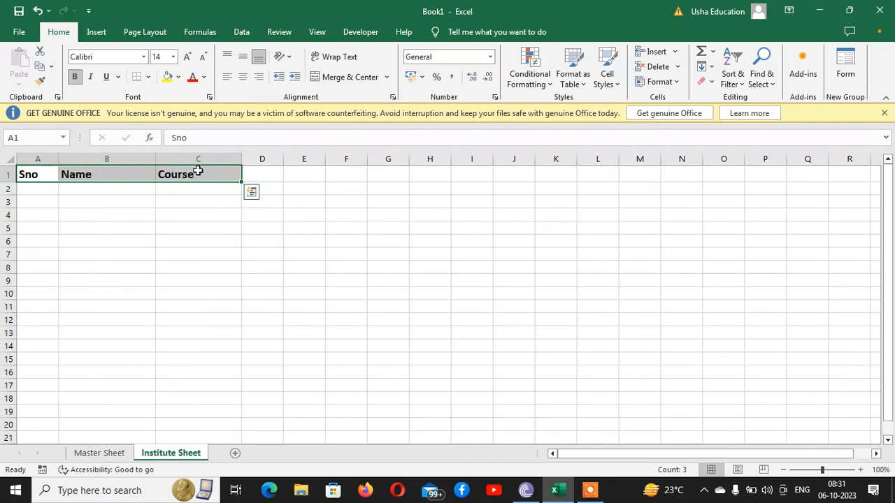
# Step: Fill the Sno column with the series 1 to 10 in cells A2 to A11, and clear those numbers
pyautogui.click(30, 186)
pyautogui.write('1')
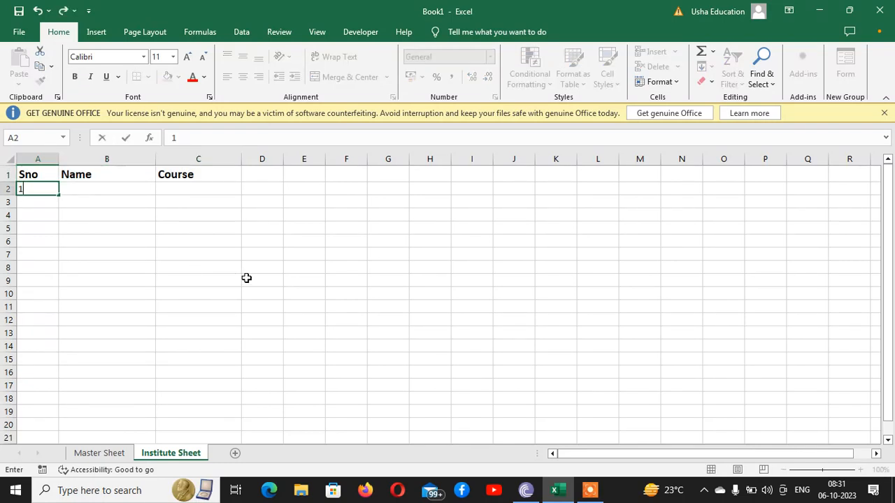
pyautogui.press('Return')
pyautogui.write('2')
pyautogui.hotkey('ctrl', 'Return')
pyautogui.press('Up')
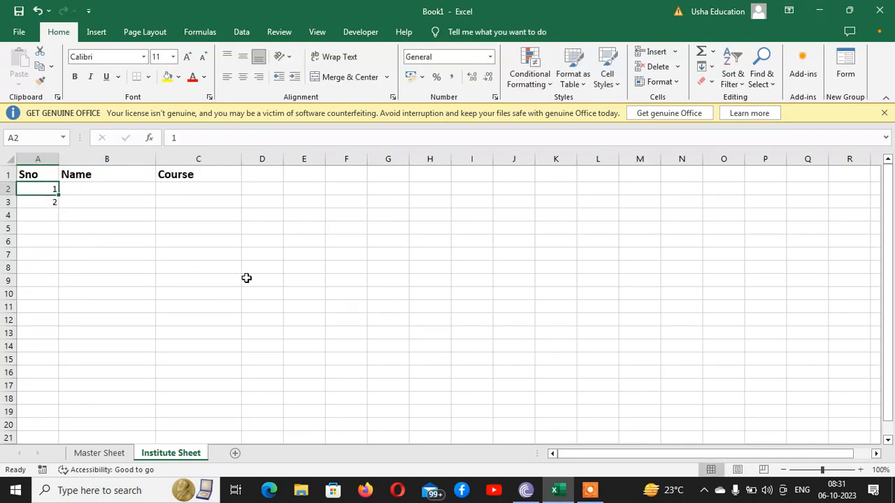
pyautogui.hotkey('shift', 'Down')
pyautogui.hotkey('shift', 'Down')
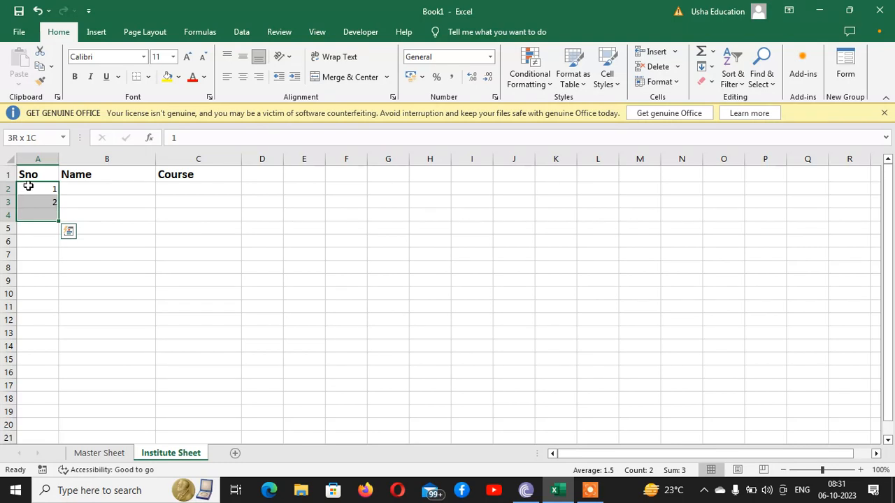
pyautogui.moveTo(28, 187); pyautogui.dragTo(58, 312)
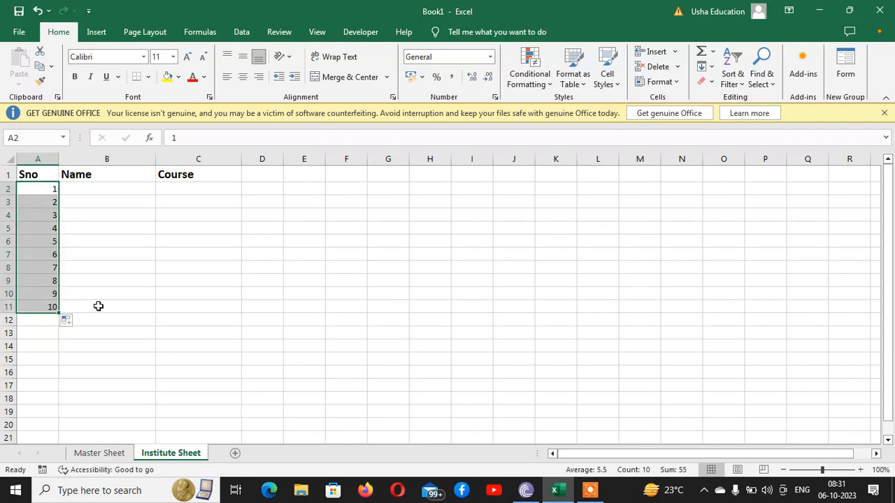
pyautogui.press('Delete')
# Step: Enter two students' first names under the Name heading in cells B2 and B3
pyautogui.press('Up')
pyautogui.press('Right')
pyautogui.press('Down')
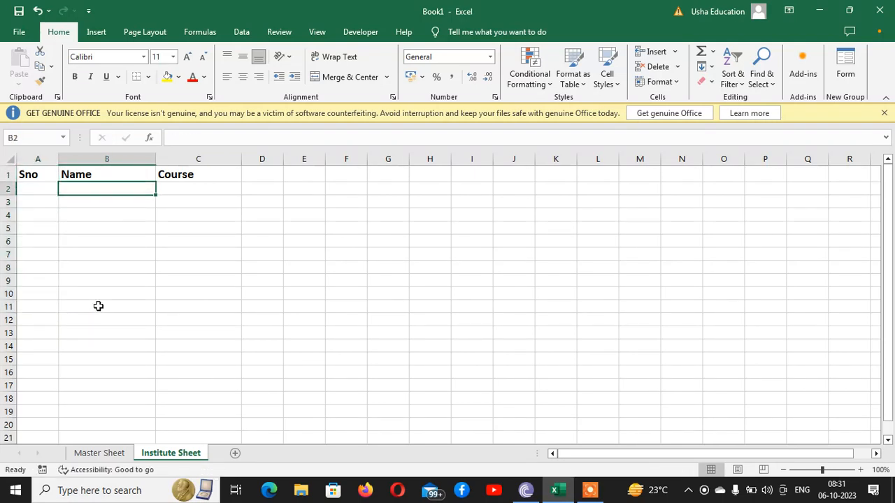
pyautogui.write('Himanshu')
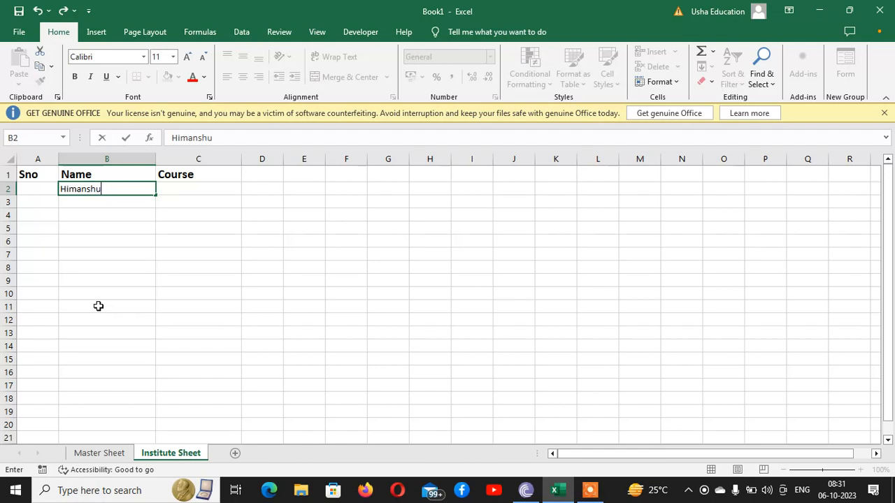
pyautogui.press('Return')
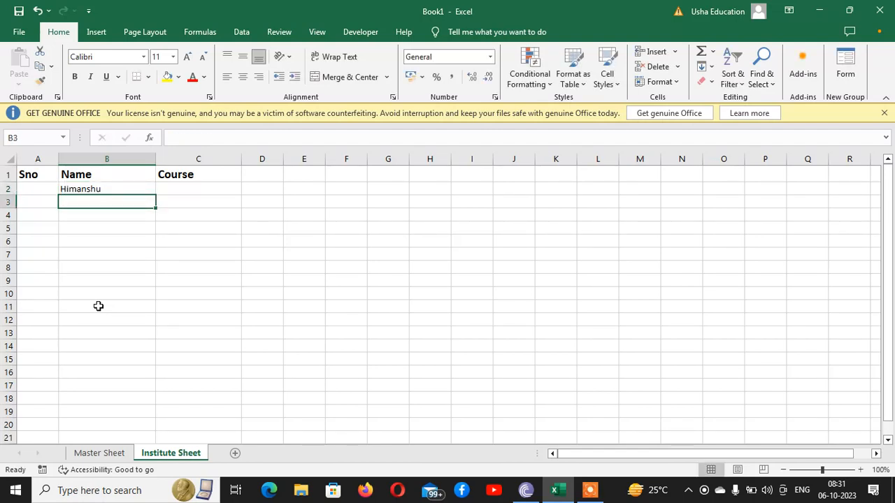
pyautogui.write('Gaurav')
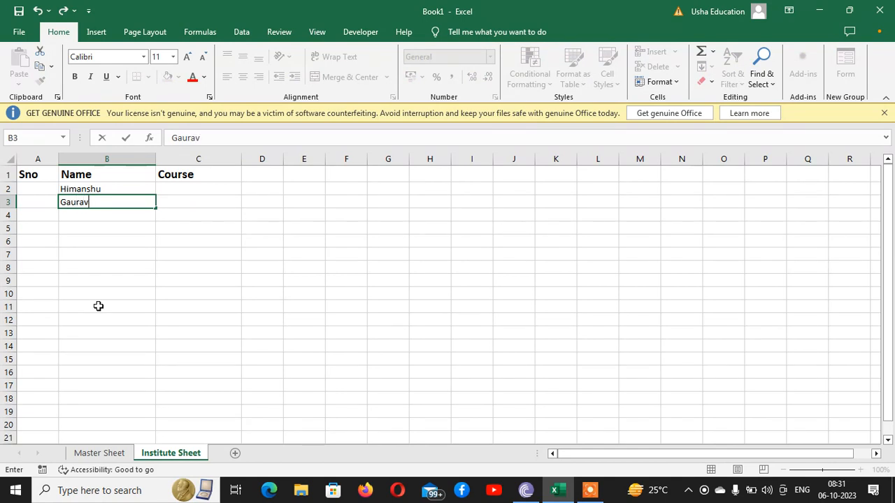
pyautogui.press('Return')
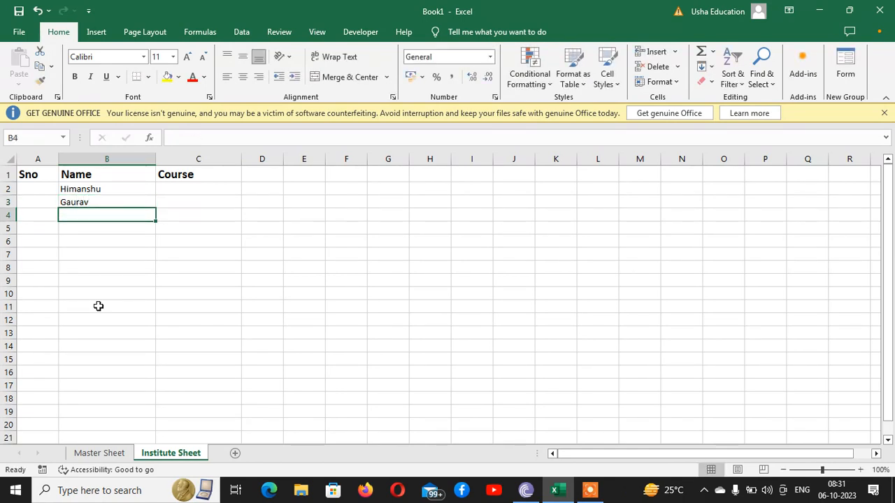
pyautogui.press('Up')
pyautogui.press('Up')
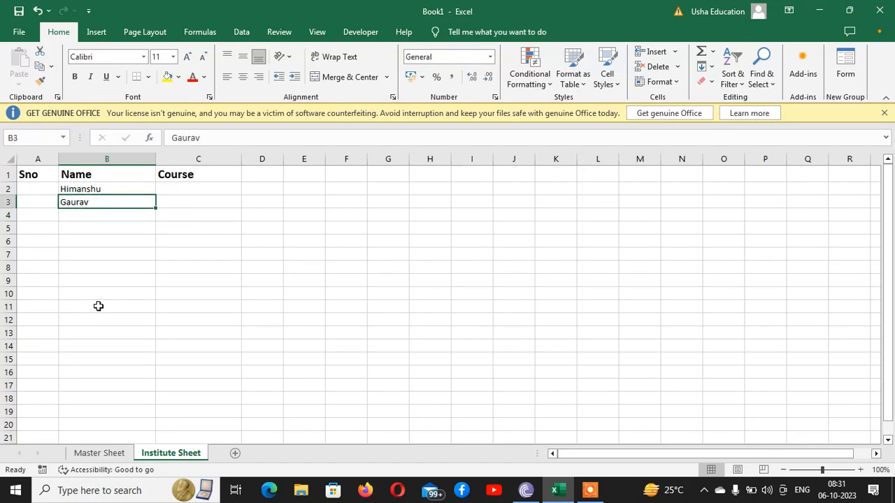
# Step: Clear the two student names from cells B2 and B3
pyautogui.hotkey('shift', 'Down')
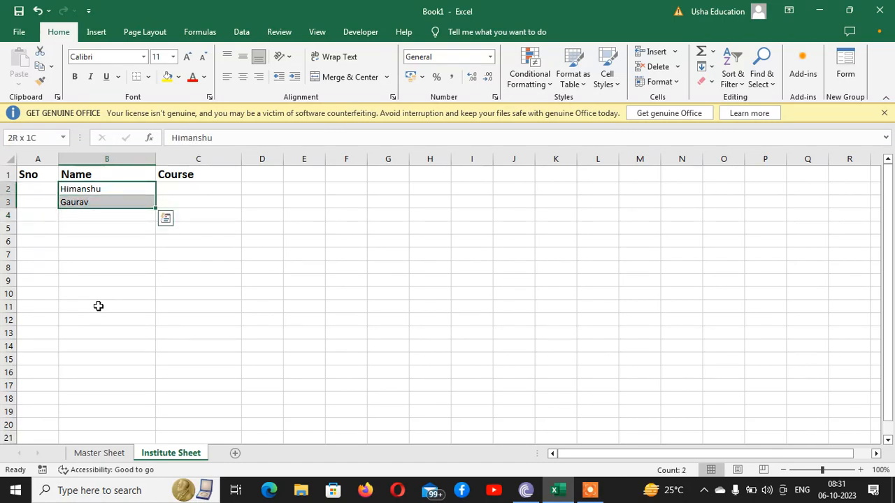
pyautogui.press('Delete')
pyautogui.press('Left')
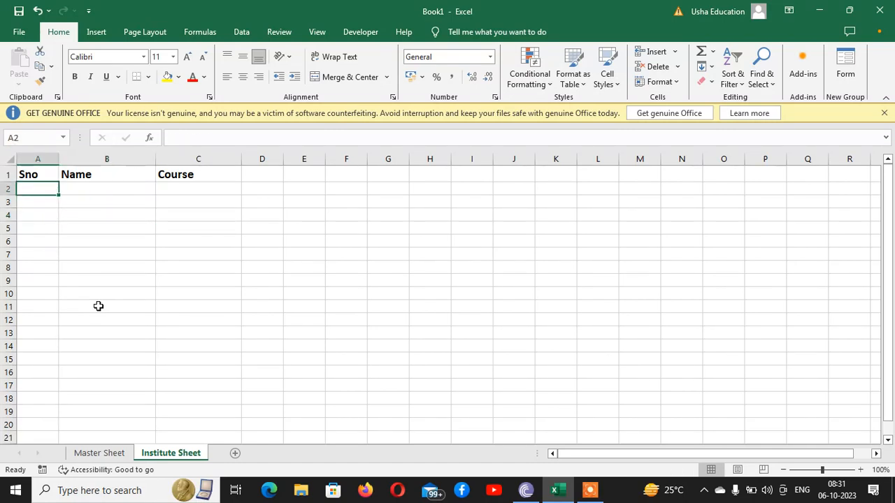
pyautogui.write('=')
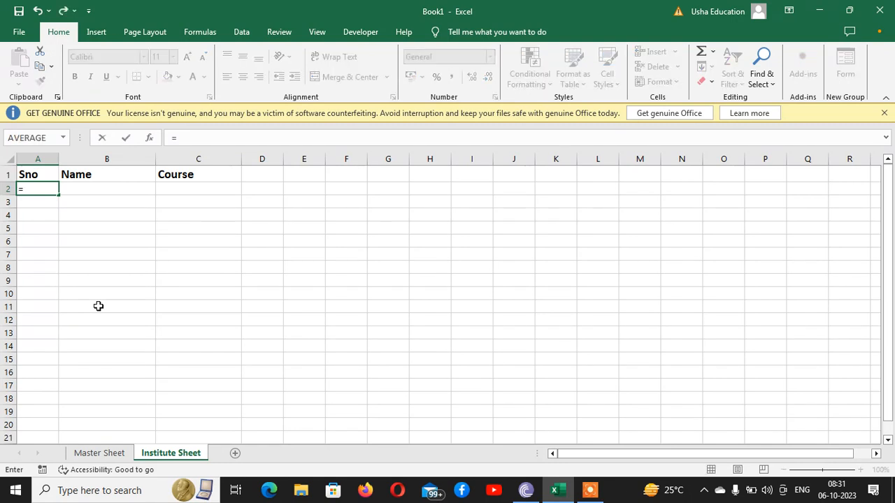
pyautogui.write('isblank')
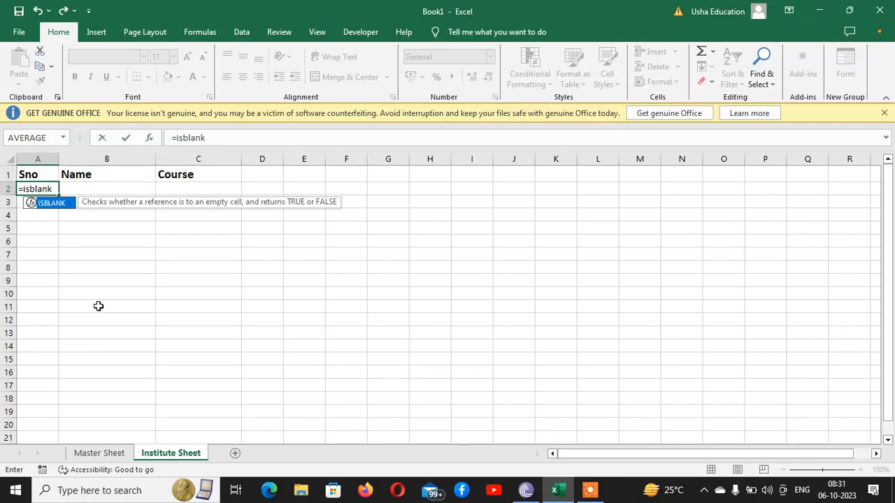
pyautogui.write('(')
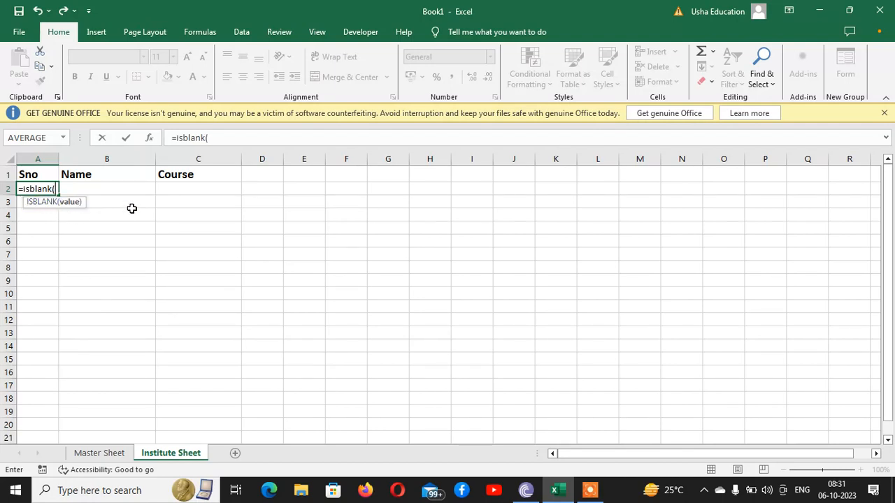
pyautogui.press('BackSpace')
pyautogui.press('BackSpace')
pyautogui.press('BackSpace')
pyautogui.press('BackSpace')
pyautogui.press('BackSpace')
pyautogui.press('BackSpace')
pyautogui.press('BackSpace')
pyautogui.press('BackSpace')
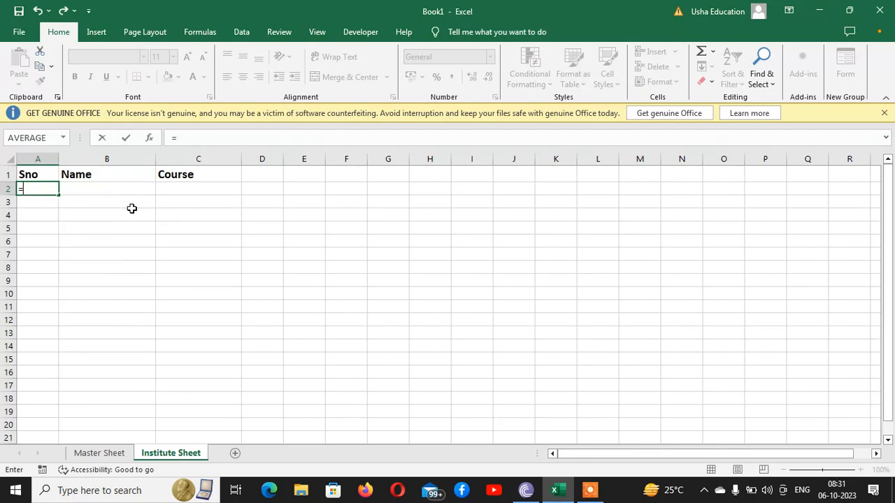
# Step: Enter the formula =IF(ISBLANK(B2),"",ROW()-1) in cell A2 under the Sno heading
pyautogui.write('if(is')
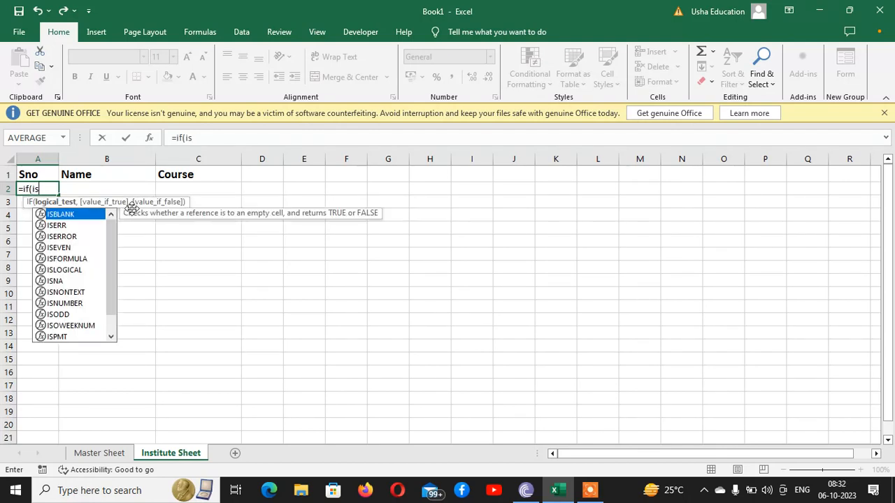
pyautogui.write('blank')
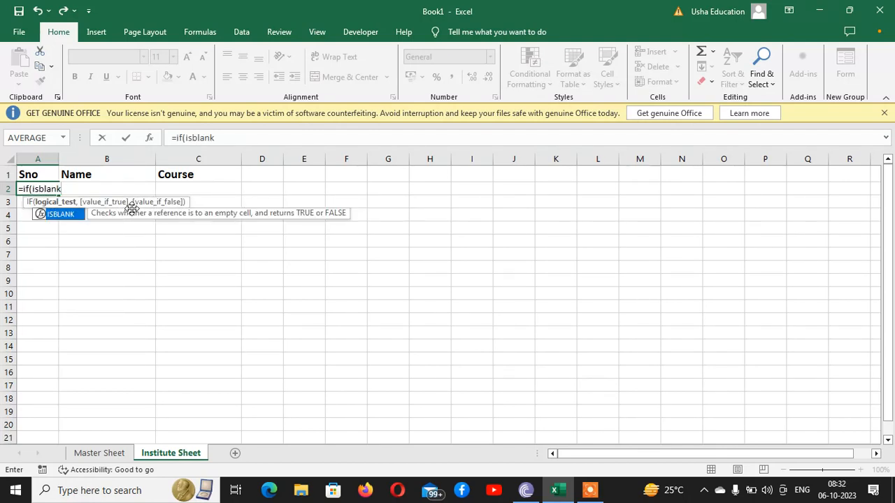
pyautogui.write('(')
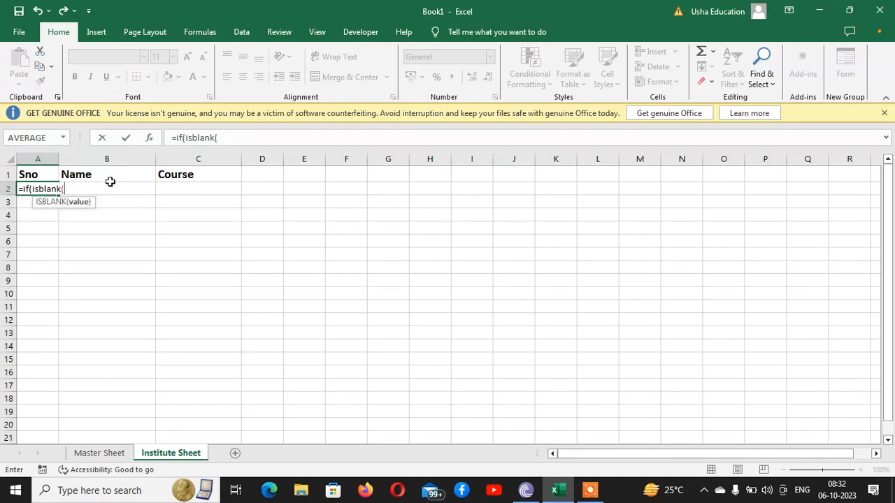
pyautogui.write('b2')
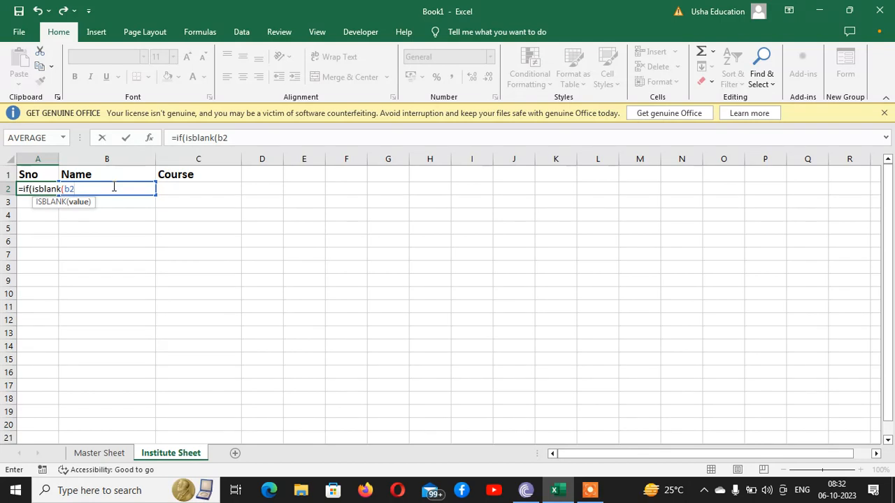
pyautogui.write(')')
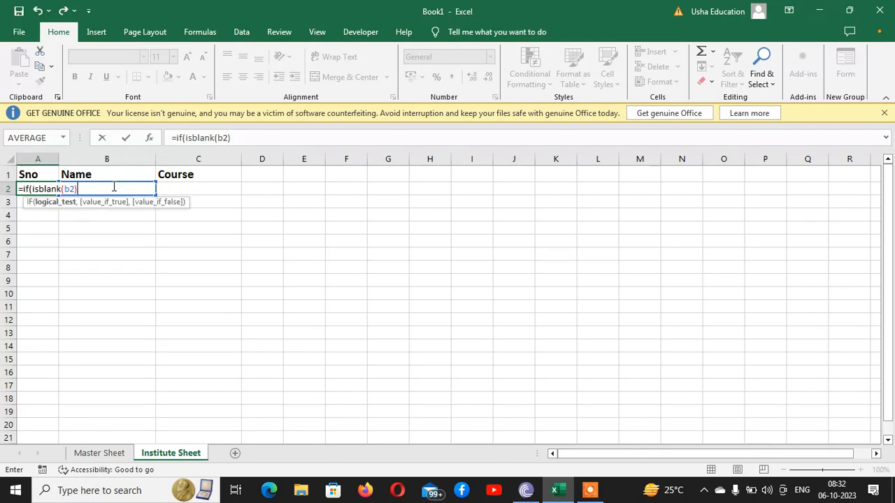
pyautogui.write(',')
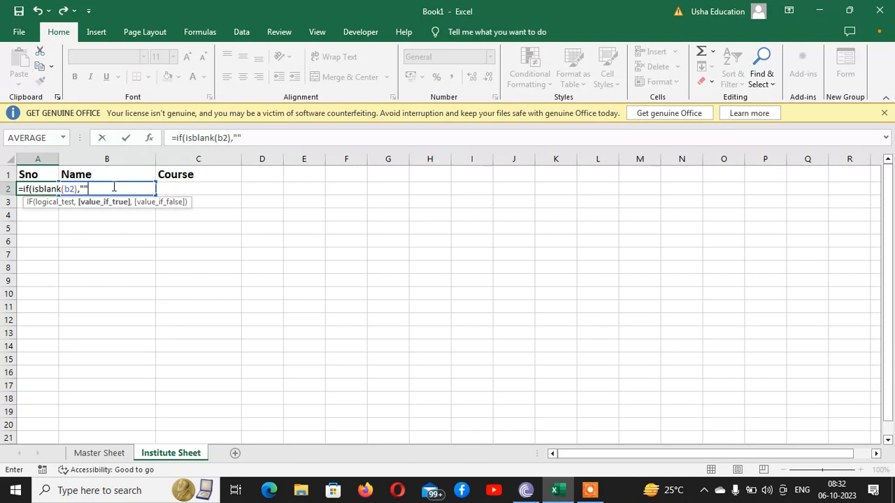
pyautogui.write('"",')
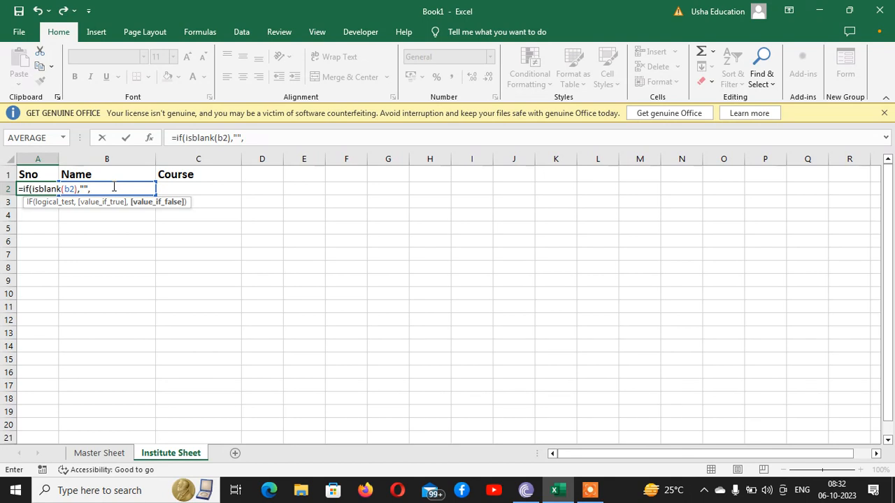
pyautogui.write('row')
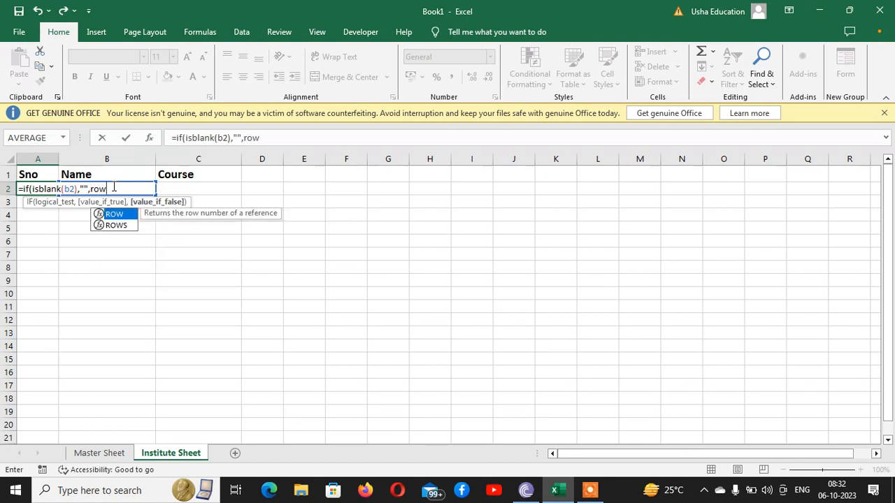
pyautogui.press('Escape')
pyautogui.write('()-1')
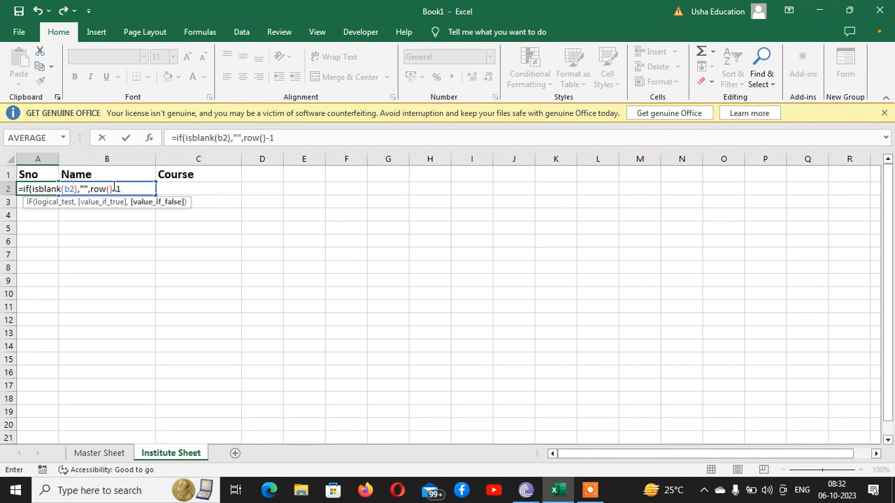
pyautogui.write(')')
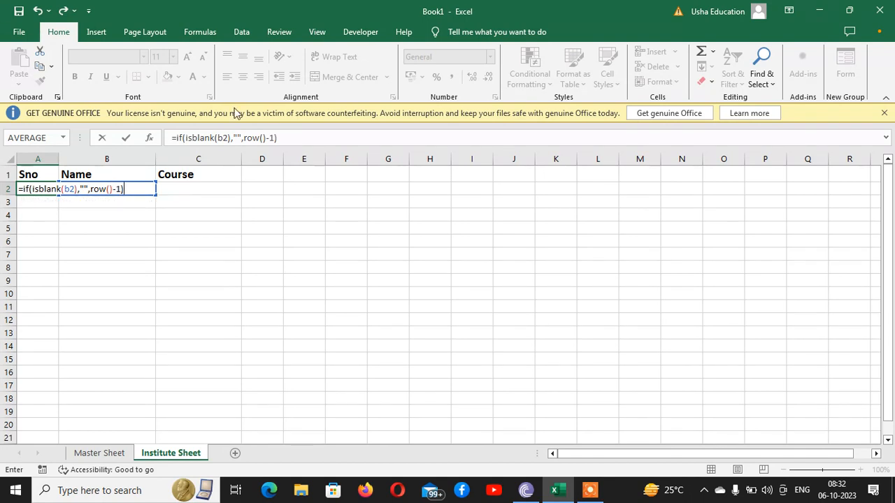
pyautogui.moveTo(288, 138); pyautogui.dragTo(171, 140)
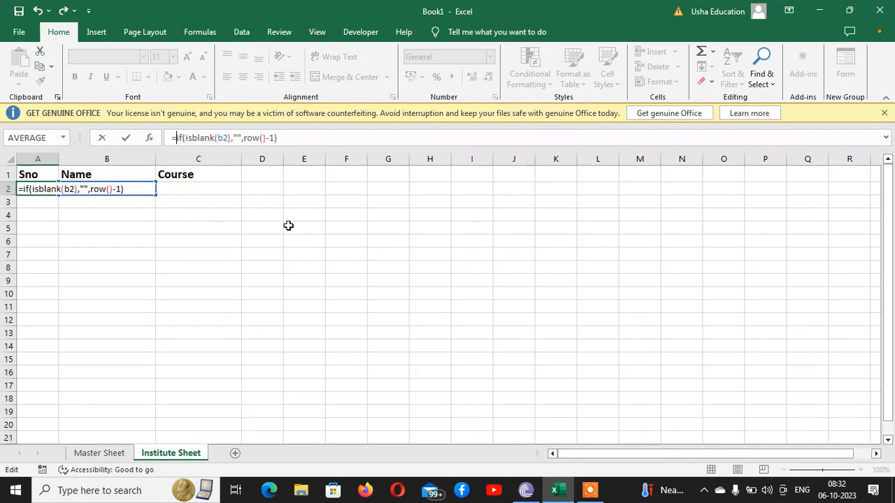
pyautogui.press('Return')
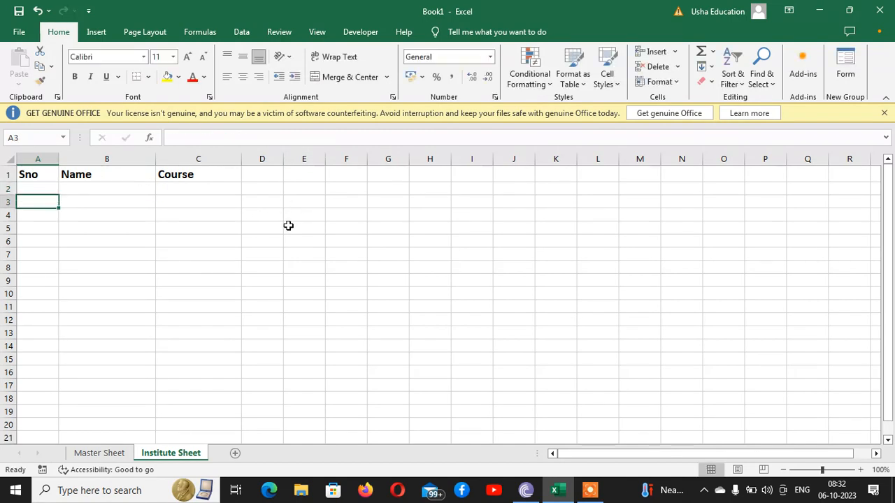
# Step: Fill the serial-number formula from A2 down column A to about row 147
pyautogui.press('Up')
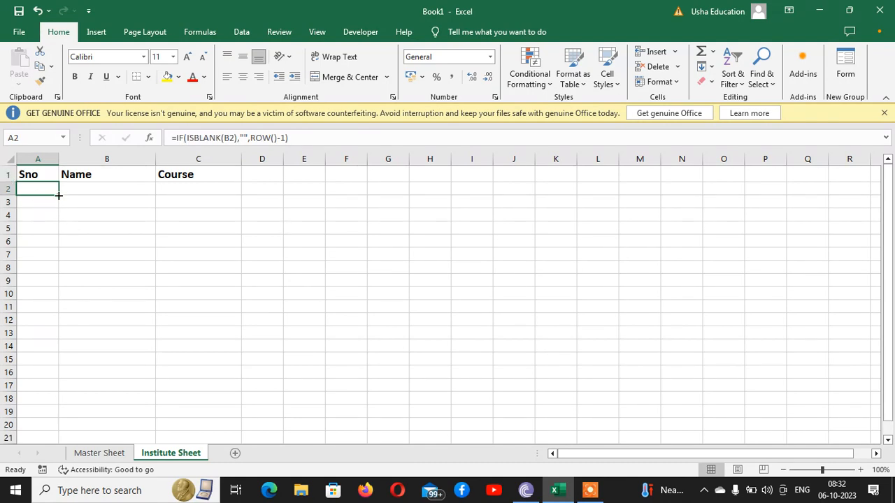
pyautogui.moveTo(59, 195); pyautogui.dragTo(53, 445)
pyautogui.click(20, 306)
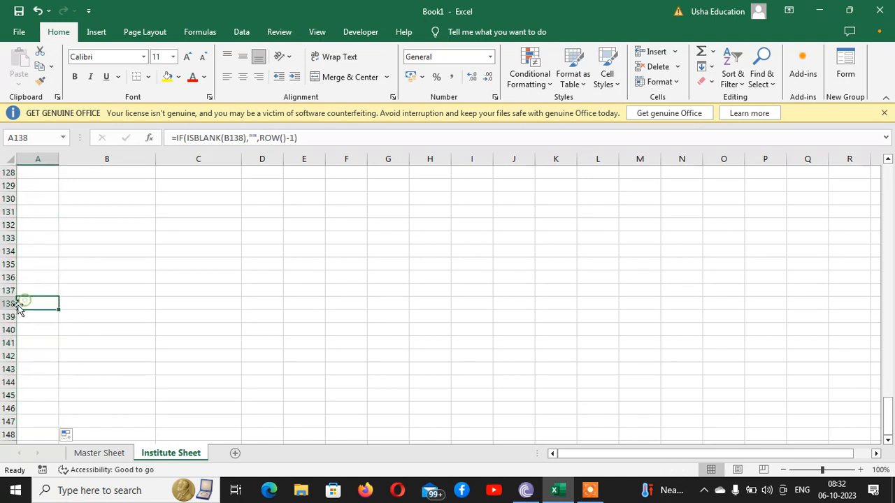
pyautogui.scroll(20, 17, 306)
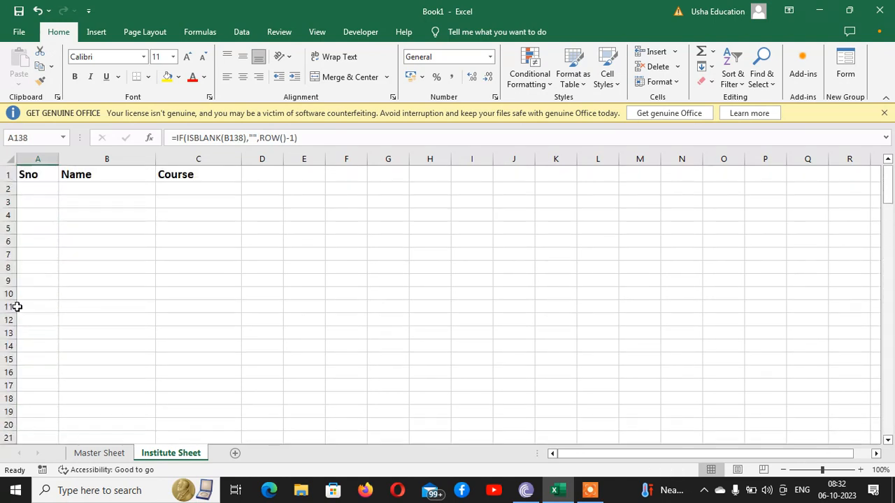
# Step: Enter four students' first names under the Name heading in cells B2 to B5
pyautogui.click(103, 185)
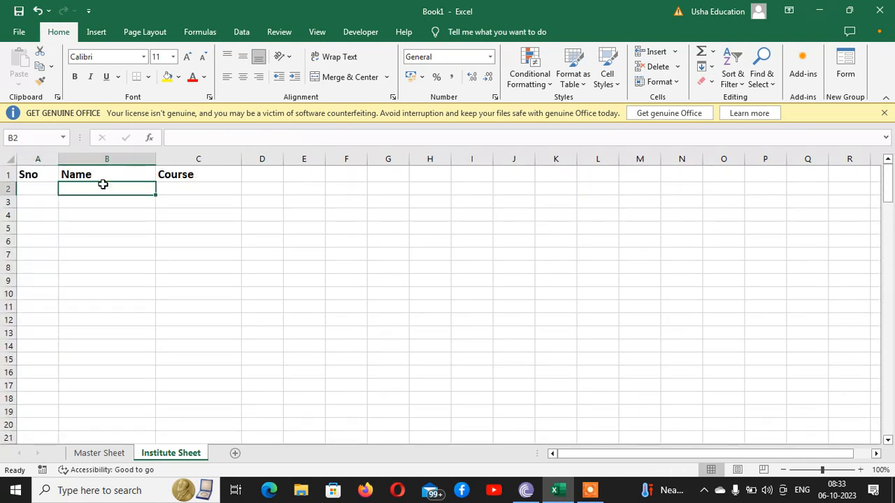
pyautogui.write('Himansn')
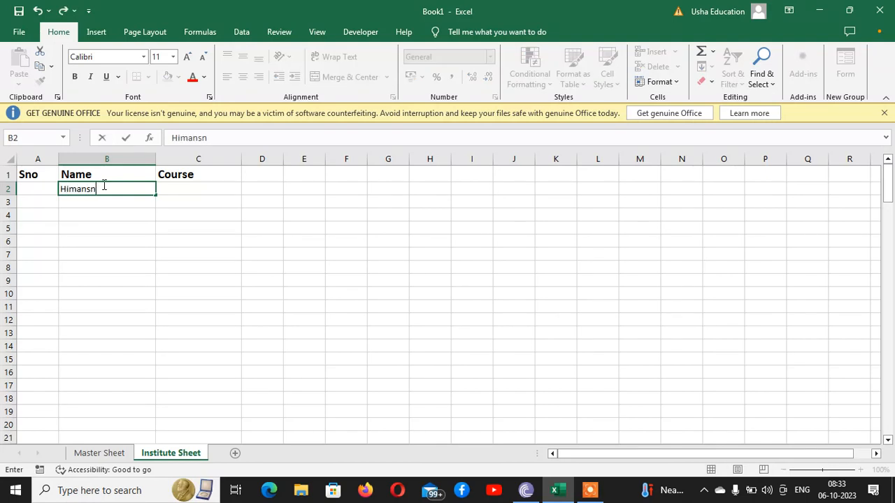
pyautogui.write('u')
pyautogui.press('BackSpace')
pyautogui.press('BackSpace')
pyautogui.press('BackSpace')
pyautogui.write('shu')
pyautogui.press('Return')
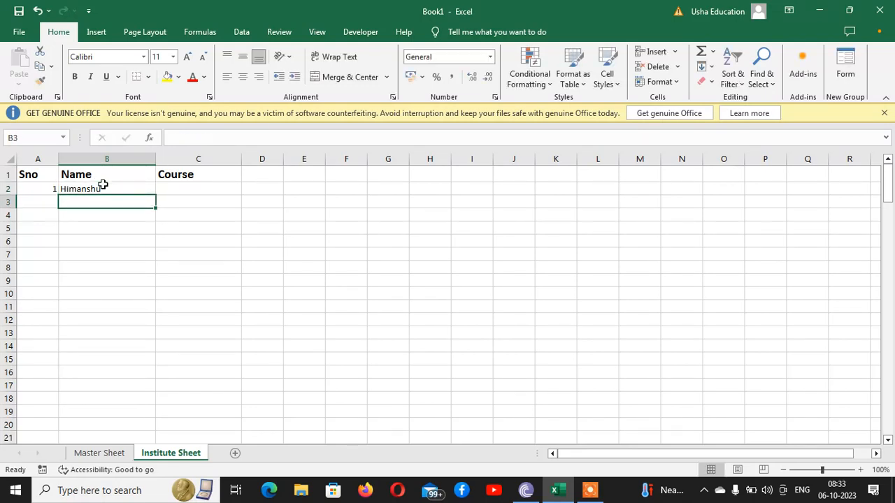
pyautogui.write('pooja')
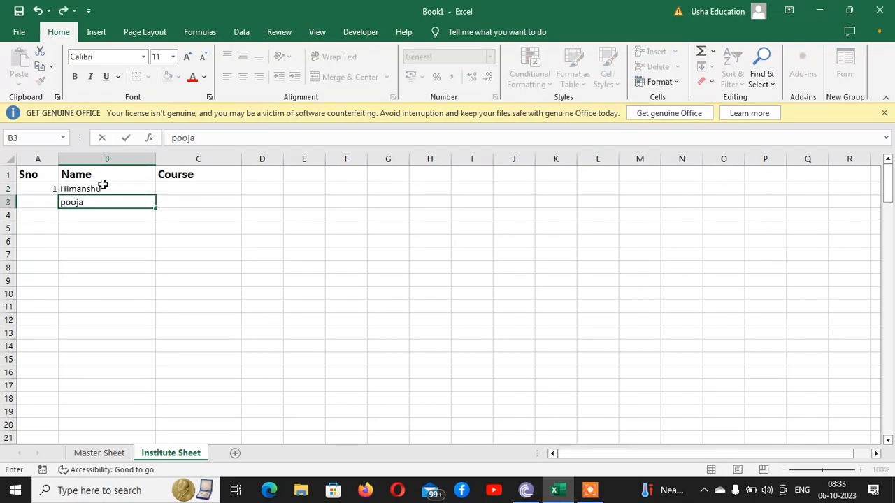
pyautogui.press('Return')
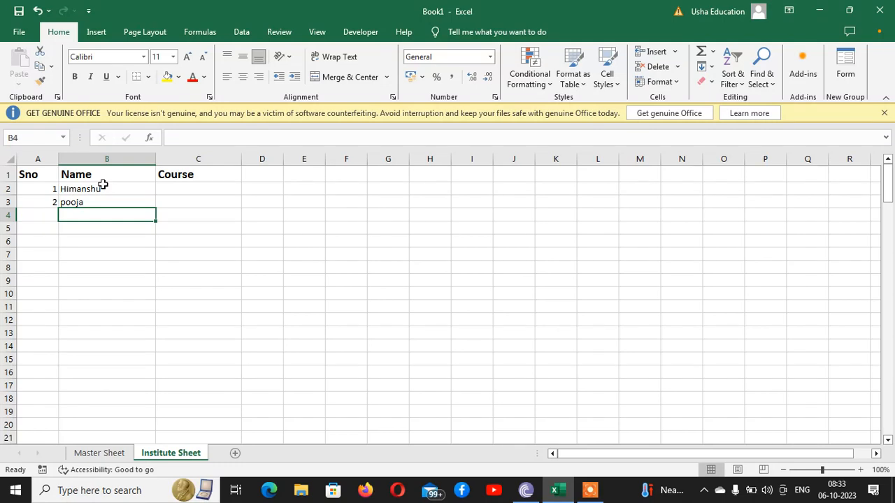
pyautogui.write('De')
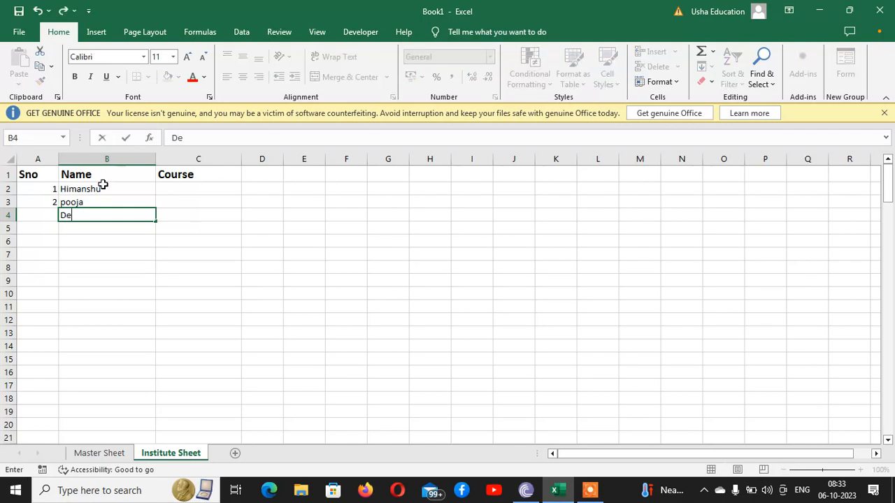
pyautogui.write('vender')
pyautogui.press('Return')
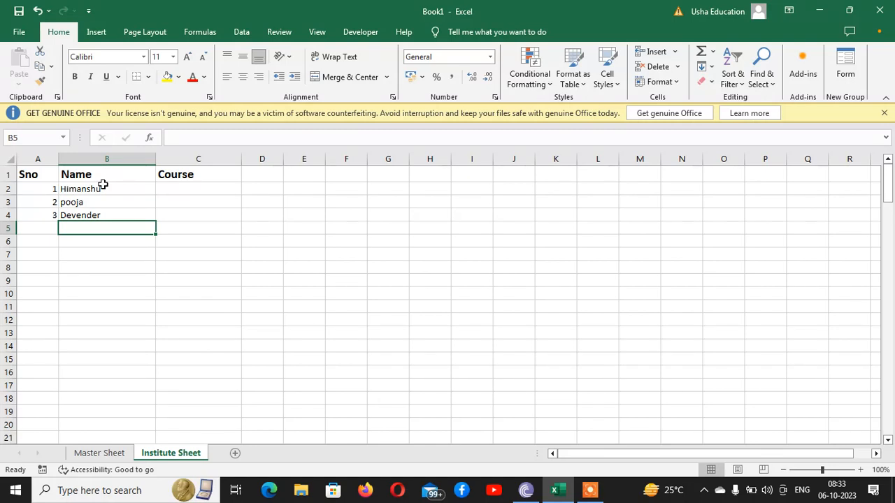
pyautogui.write('prince')
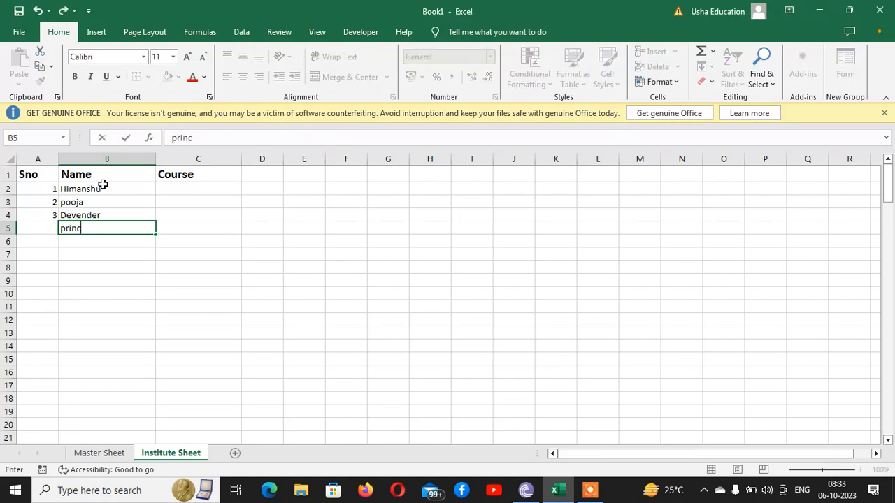
pyautogui.press('Return')
# Step: Apply data validation to cell C2 under the Course heading, allowing a List with the source =Courses
pyautogui.press('Up')
pyautogui.press('Up')
pyautogui.press('Up')
pyautogui.press('Up')
pyautogui.press('Right')
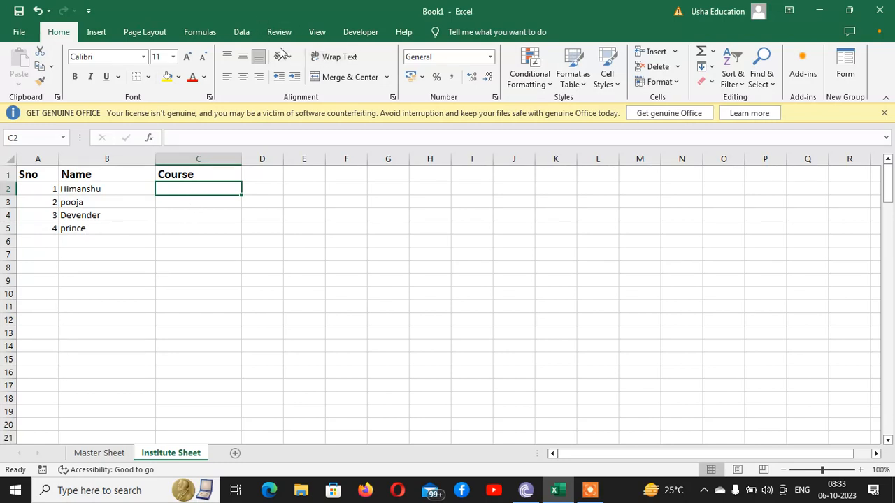
pyautogui.click(243, 35)
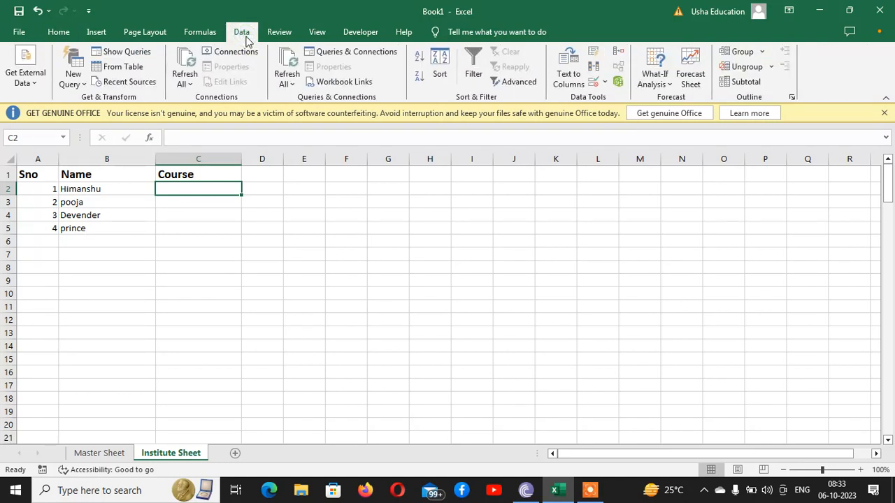
pyautogui.click(594, 83)
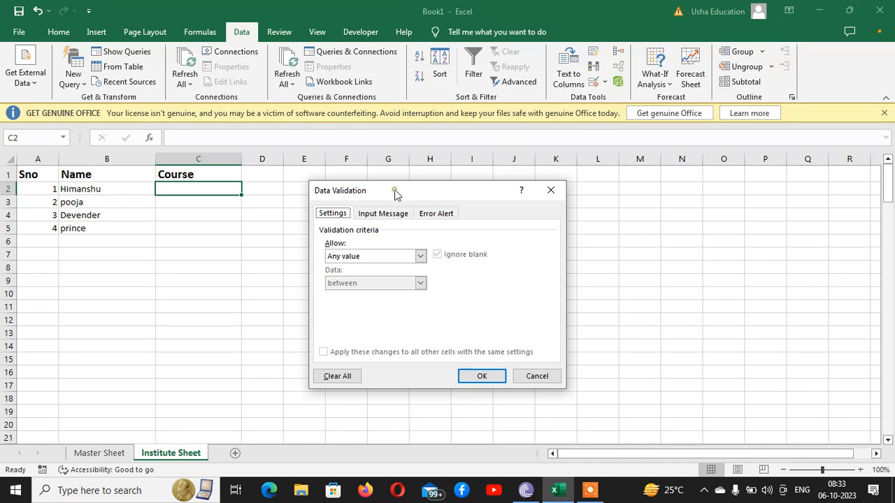
pyautogui.moveTo(395, 189); pyautogui.dragTo(398, 165)
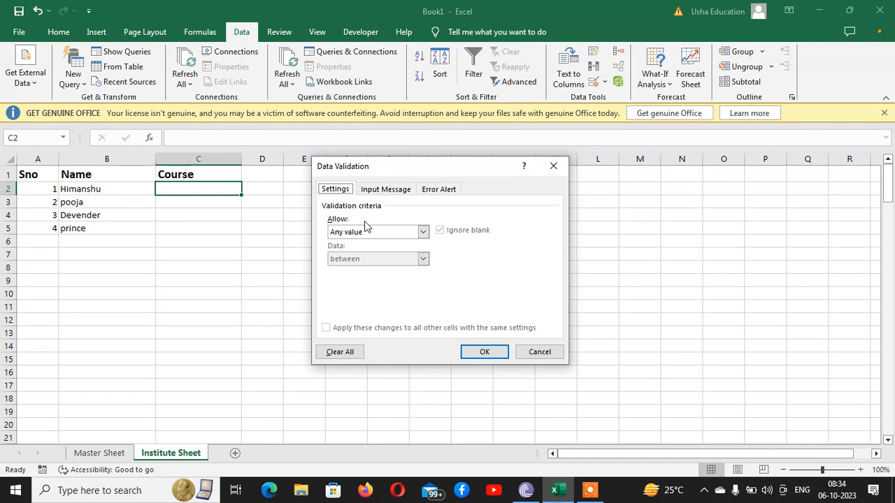
pyautogui.click(423, 232)
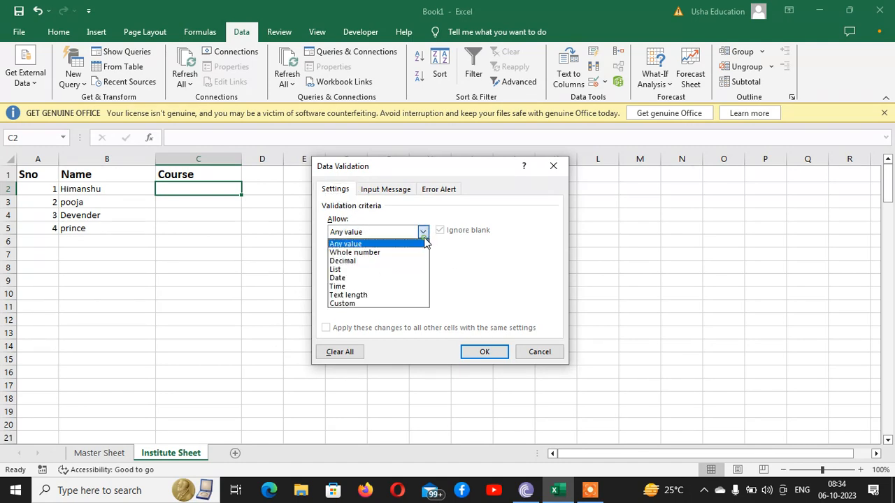
pyautogui.click(376, 270)
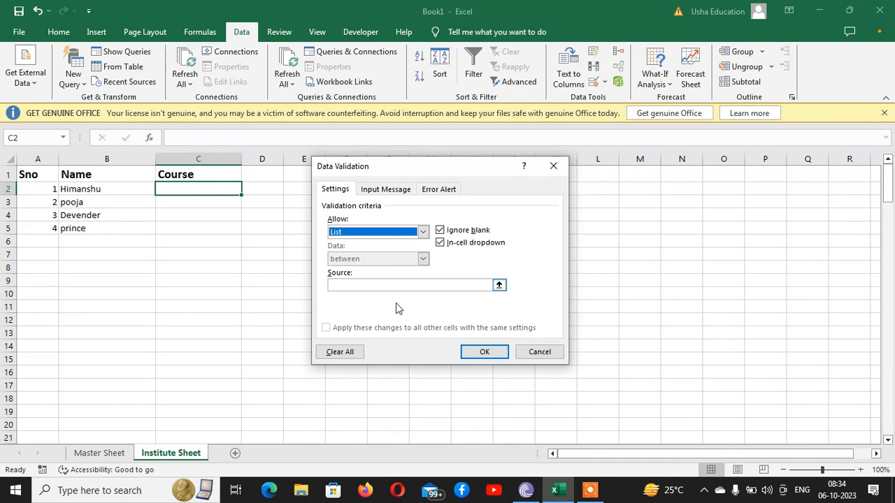
pyautogui.click(395, 285)
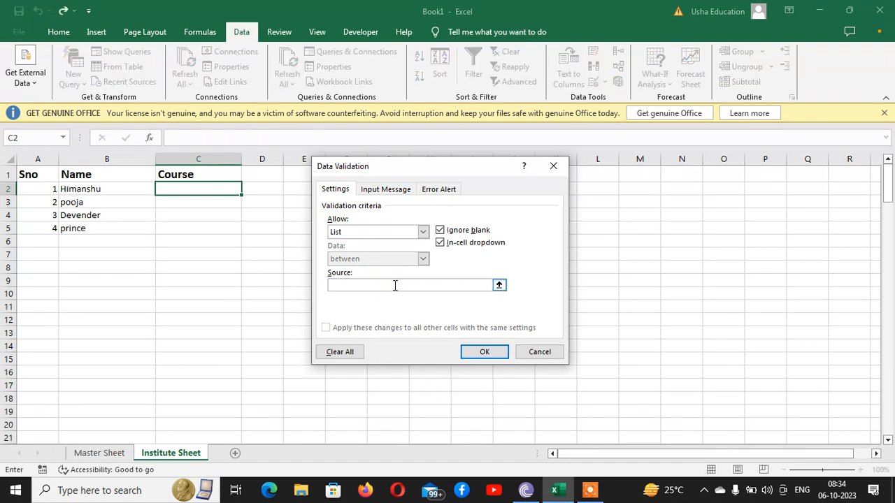
pyautogui.write('=Courses')
pyautogui.click(485, 352)
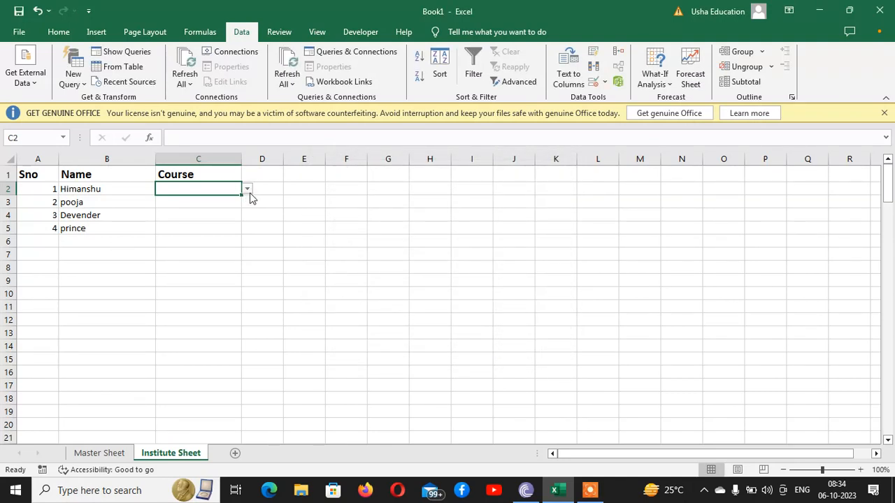
# Step: Check the course options offered by the dropdown in cell C2
pyautogui.moveTo(383, 253); pyautogui.dragTo(388, 268)
pyautogui.click(214, 188)
pyautogui.click(247, 190)
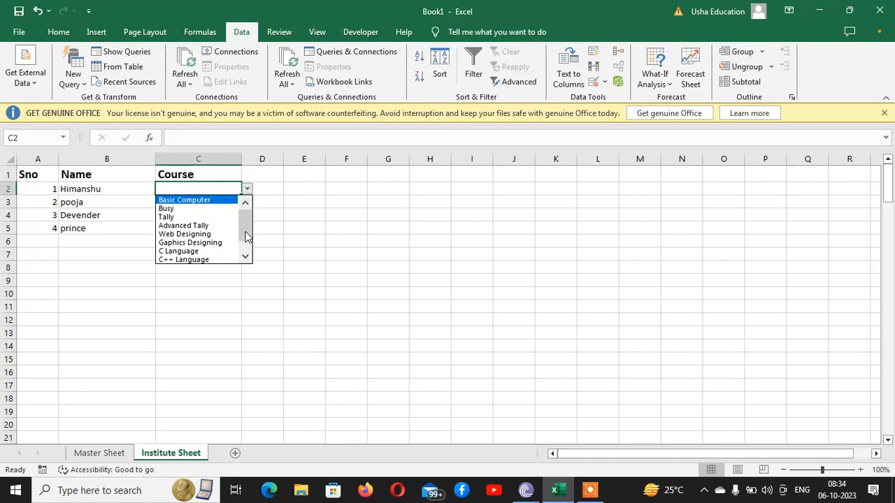
pyautogui.moveTo(246, 235)
pyautogui.mouseDown()
pyautogui.moveTo(249, 257)
pyautogui.moveTo(256, 237)
pyautogui.mouseUp()
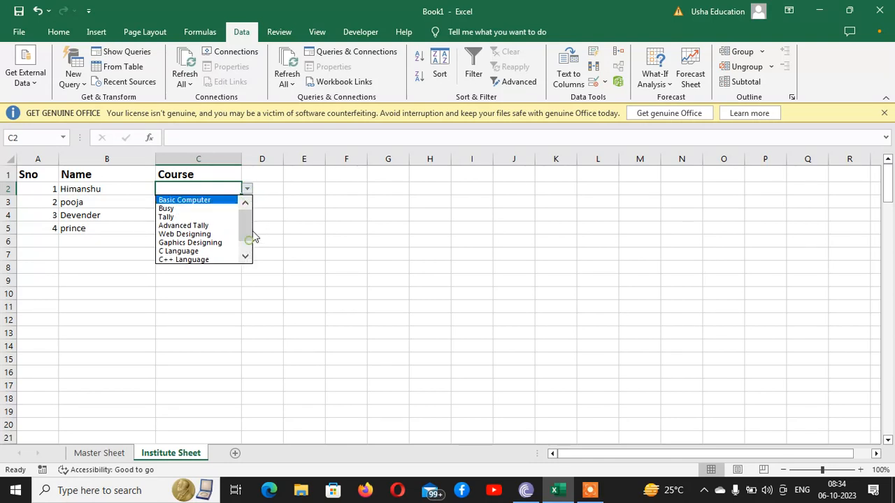
pyautogui.click(393, 235)
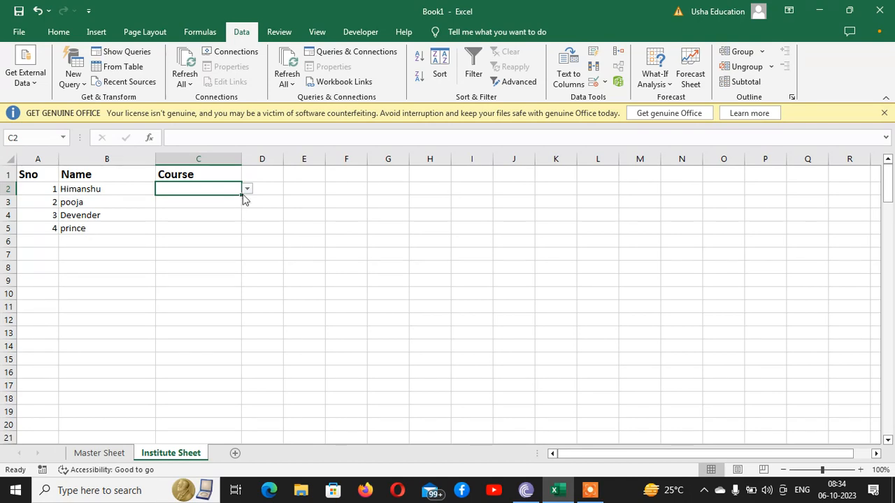
# Step: Fill the course dropdown from C2 down column C to about row 141
pyautogui.moveTo(242, 196); pyautogui.dragTo(238, 316)
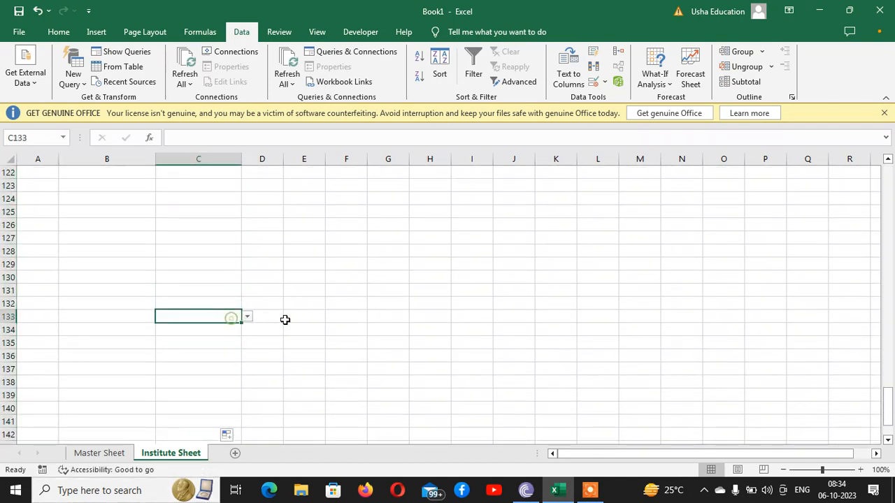
pyautogui.scroll(10, 302, 305)
pyautogui.scroll(20, 302, 304)
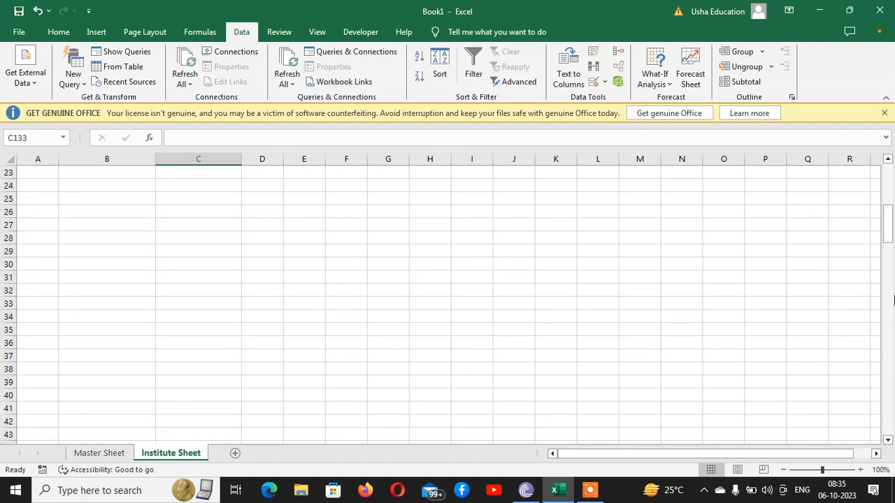
pyautogui.moveTo(890, 234); pyautogui.dragTo(886, 175)
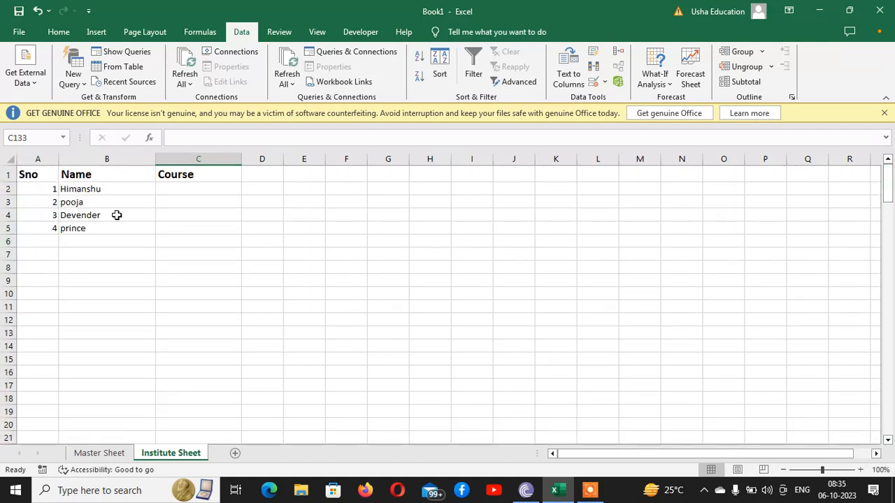
# Step: Choose Web Designing as the course in C2 and Gaphics Designing in C3 from the dropdowns
pyautogui.click(96, 188)
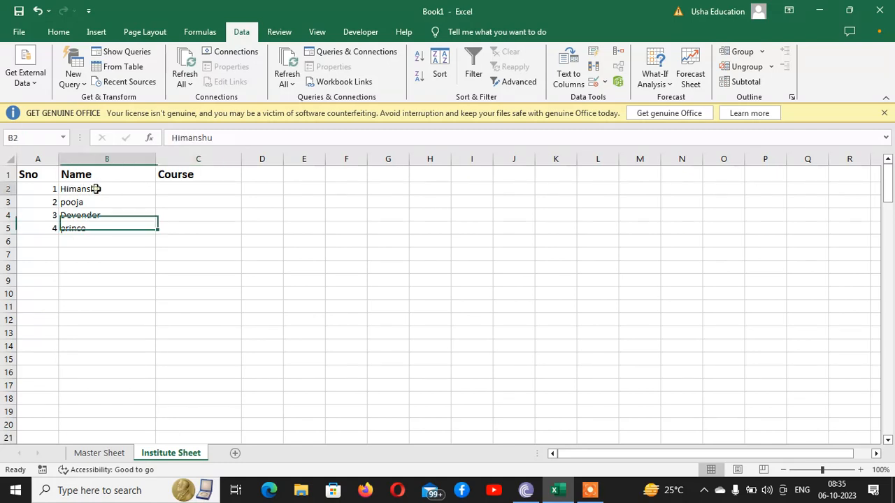
pyautogui.click(162, 189)
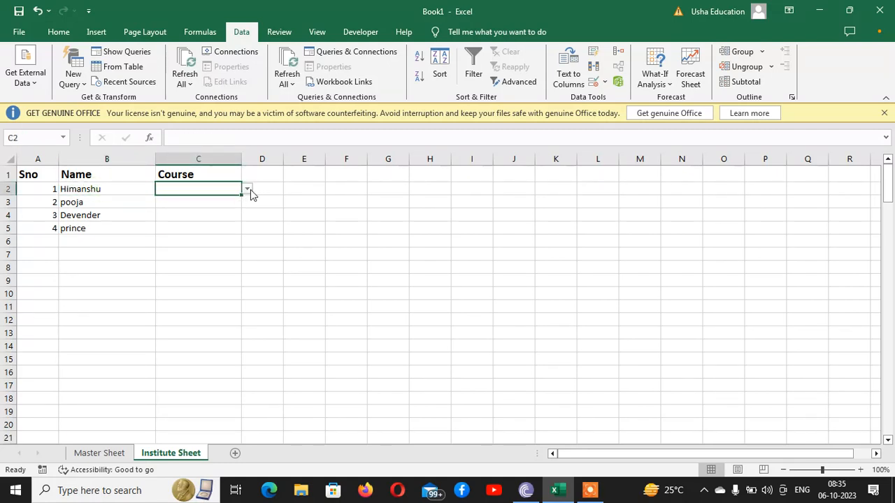
pyautogui.click(248, 189)
pyautogui.click(196, 234)
pyautogui.click(200, 203)
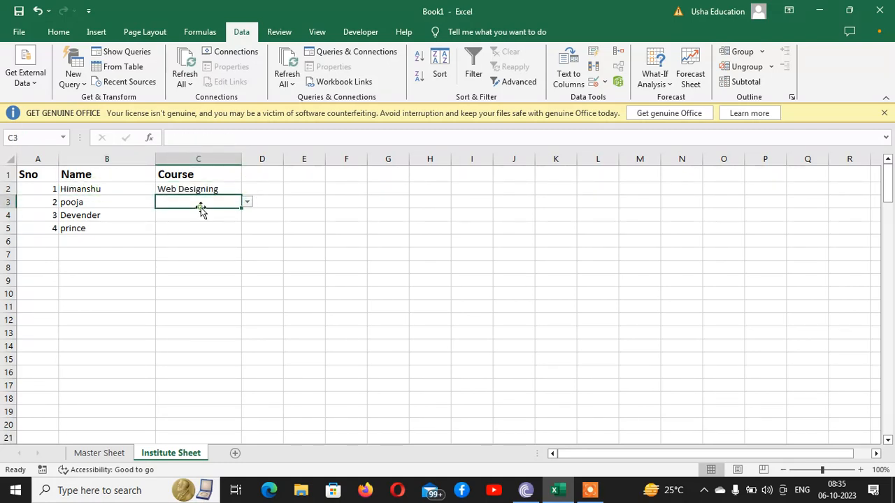
pyautogui.click(247, 203)
pyautogui.click(193, 256)
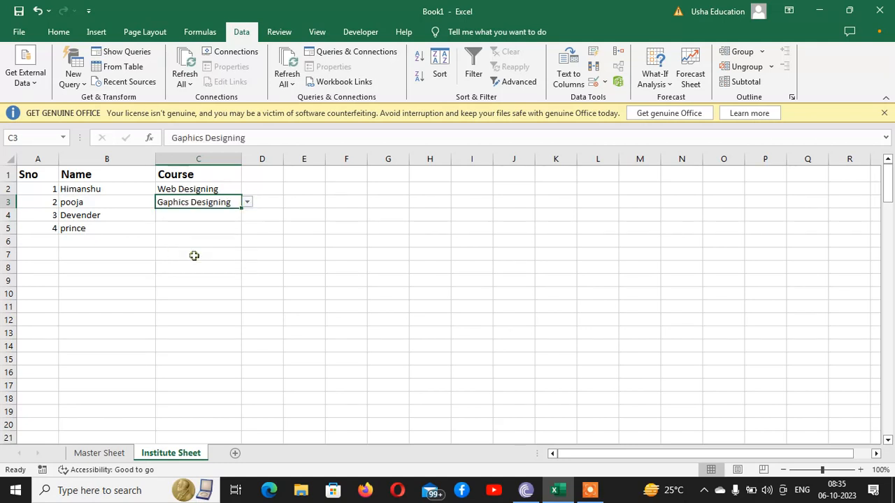
# Step: Choose Tally as the course in C5 and C++ Language in C4 from the dropdowns
pyautogui.click(200, 227)
pyautogui.click(247, 229)
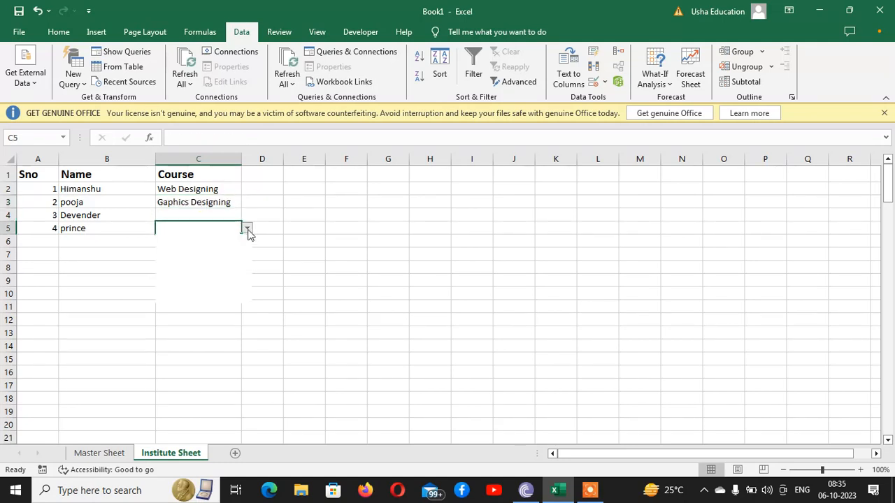
pyautogui.click(189, 256)
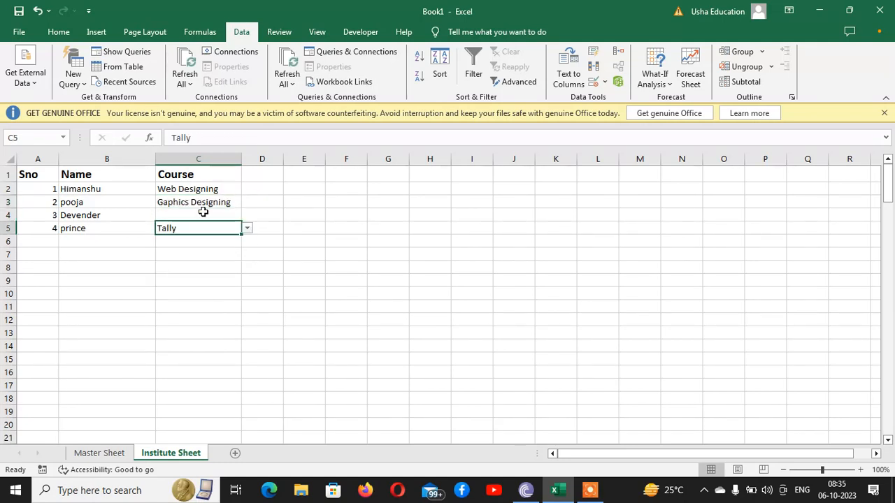
pyautogui.click(203, 214)
pyautogui.click(246, 215)
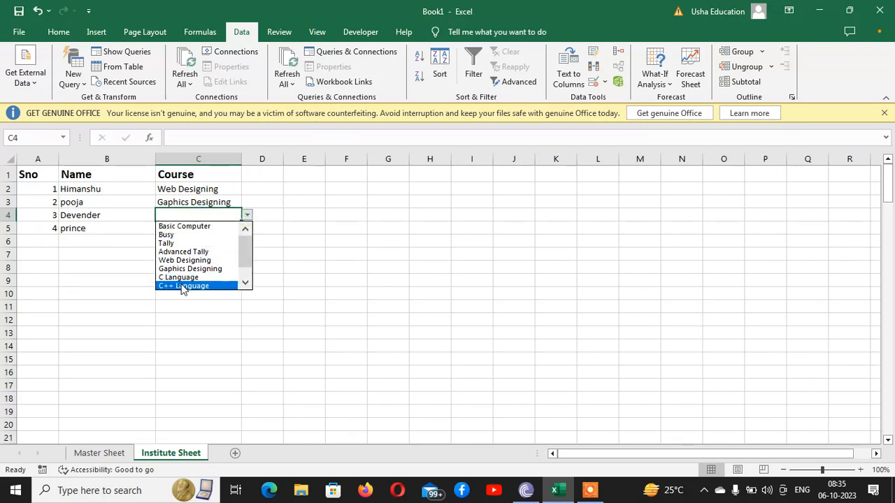
pyautogui.click(182, 284)
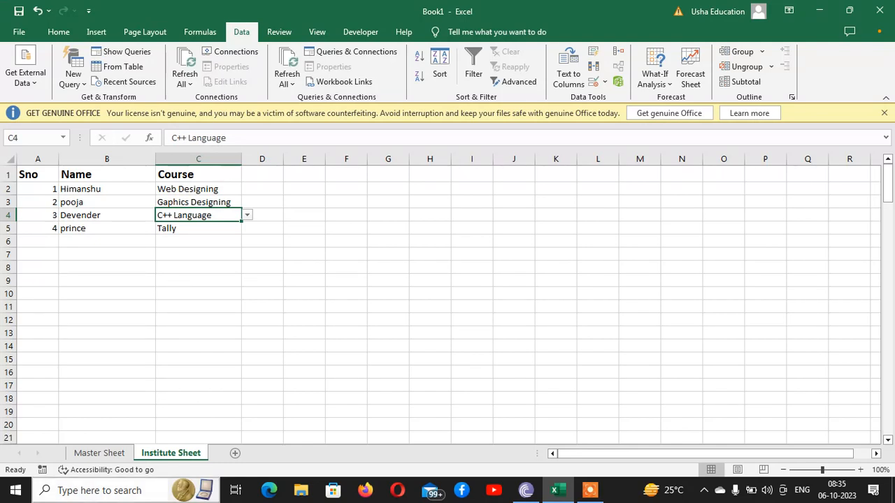
# Step: Review the course list in A2:A11 on the Master Sheet
pyautogui.click(109, 455)
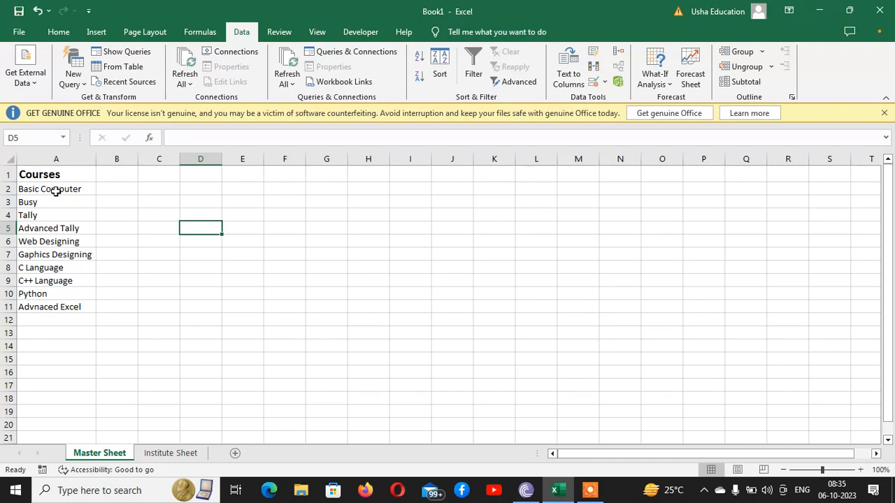
pyautogui.moveTo(63, 189); pyautogui.dragTo(70, 303)
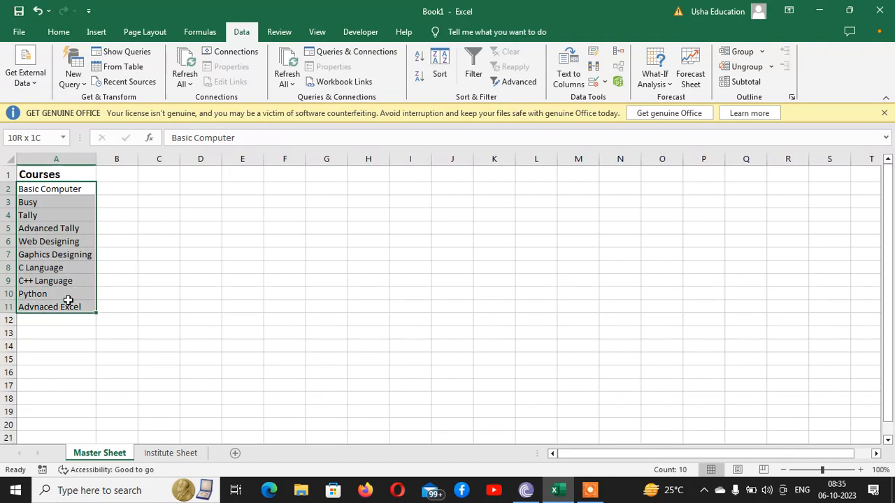
pyautogui.click(189, 255)
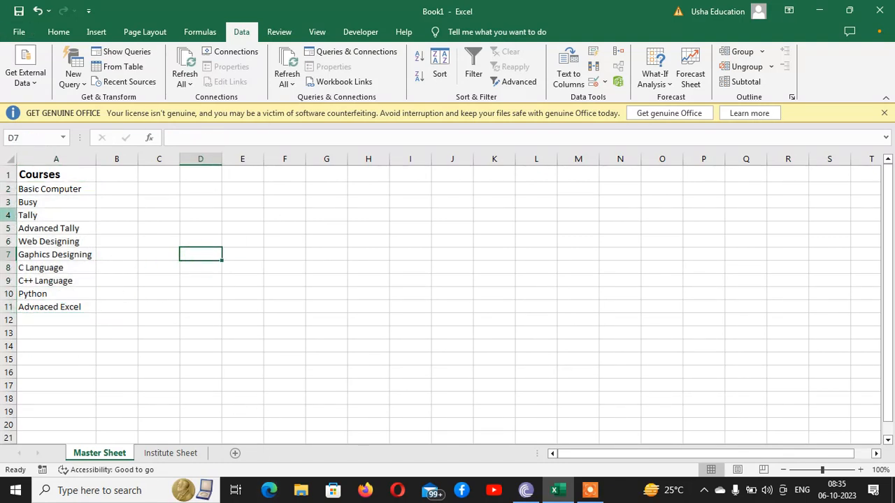
# Step: Enter Dengu, Medicine, Pulmonary and Covid in cells G4 to G7 of the Master Sheet and autofit column G
pyautogui.click(329, 214)
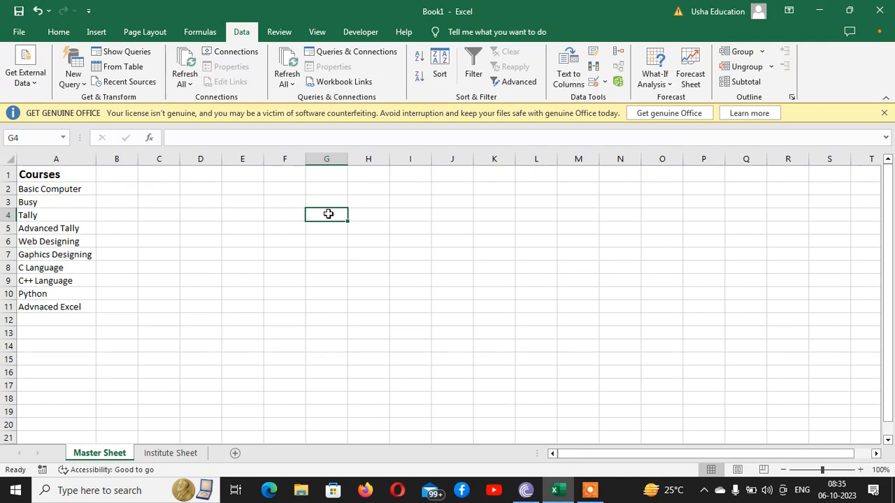
pyautogui.write('Dengu')
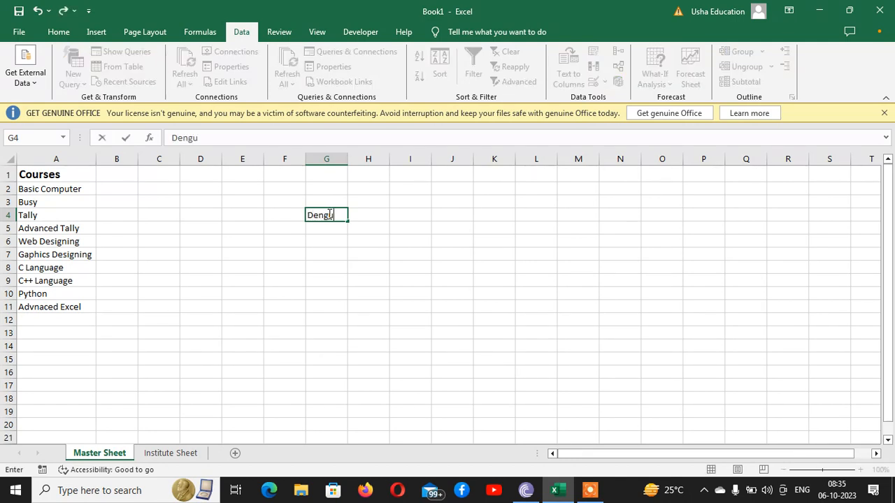
pyautogui.press('Return')
pyautogui.write('Medicine')
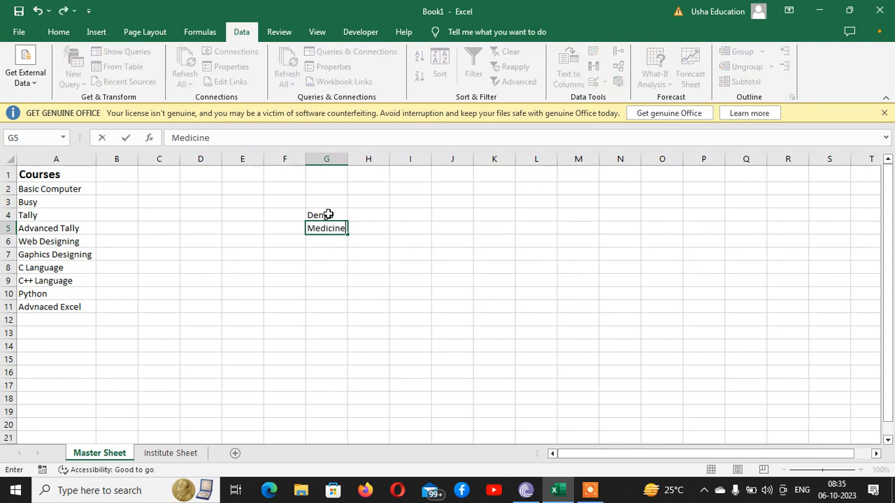
pyautogui.press('Return')
pyautogui.write('P')
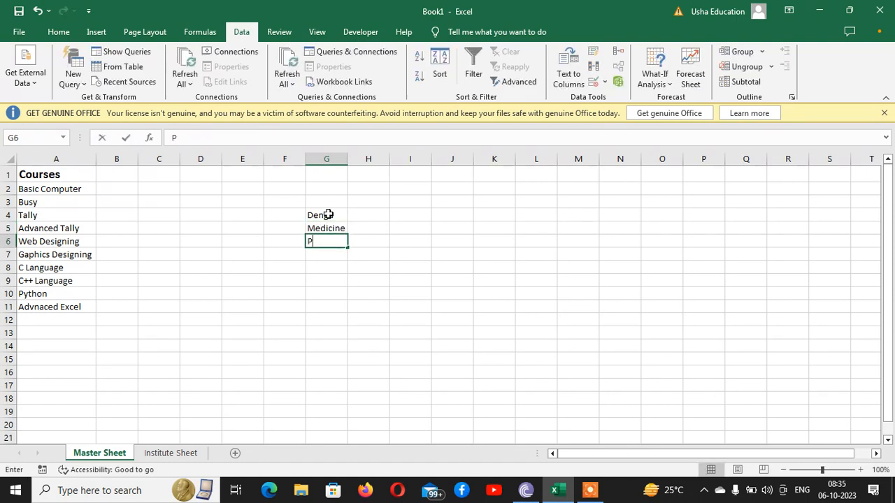
pyautogui.write('ulmonary')
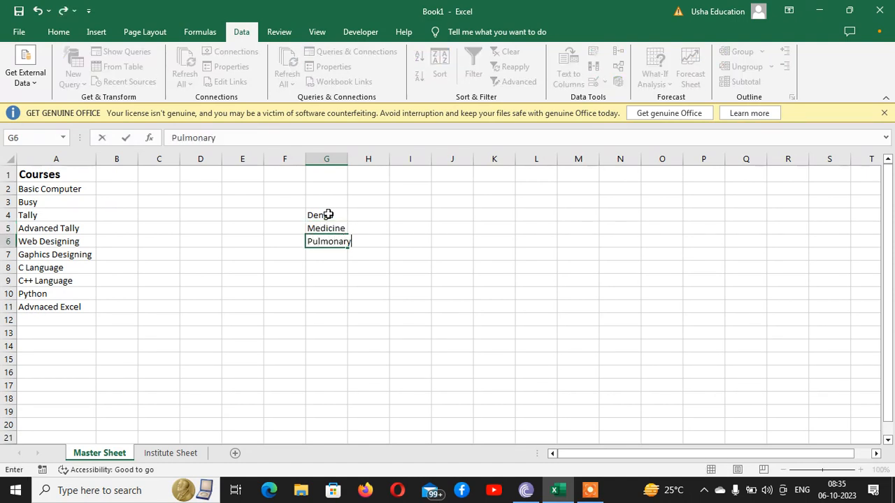
pyautogui.press('Return')
pyautogui.write('Covi')
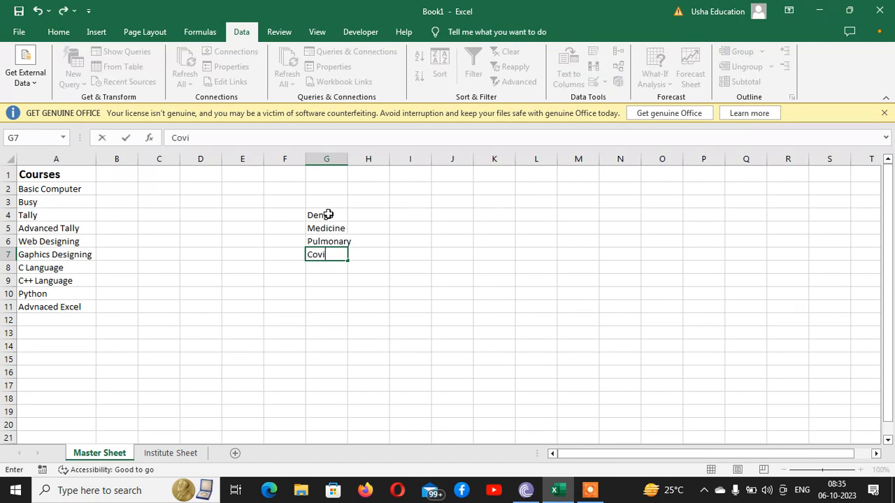
pyautogui.write('d')
pyautogui.press('Return')
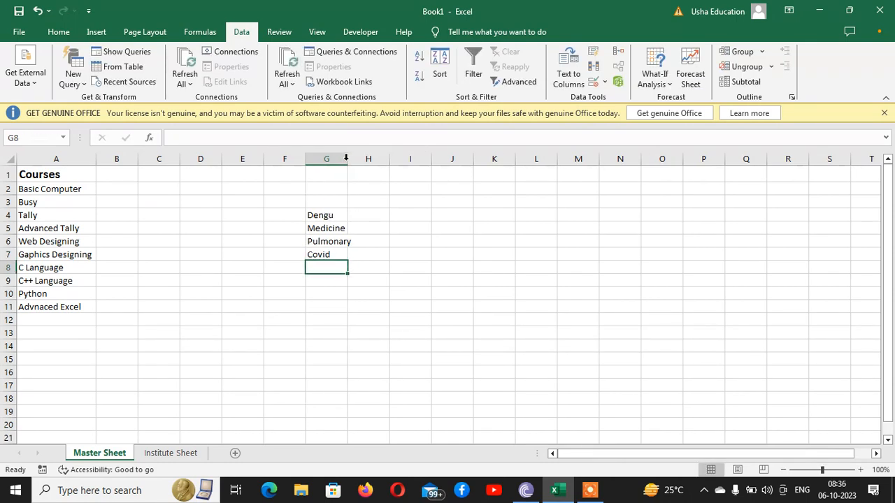
pyautogui.doubleClick(345, 158)
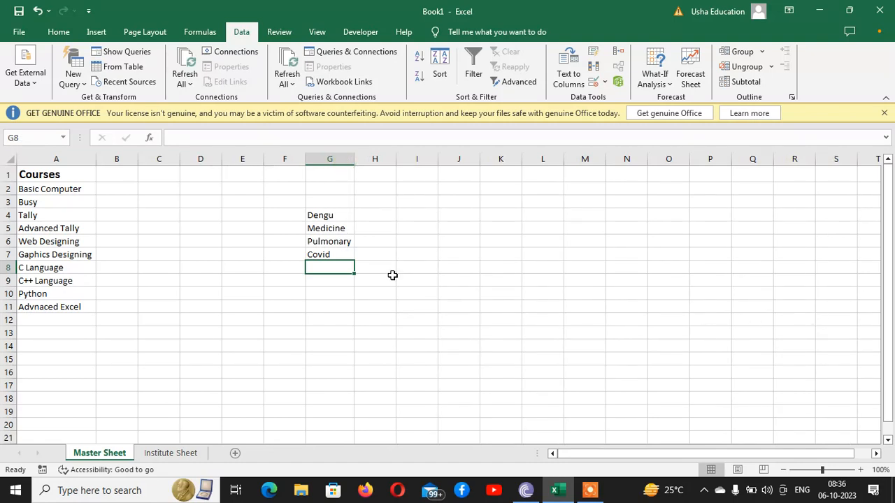
# Step: Define the name Wards for the range G4:G7 on the Master Sheet
pyautogui.click(314, 214)
pyautogui.moveTo(314, 214); pyautogui.dragTo(320, 256)
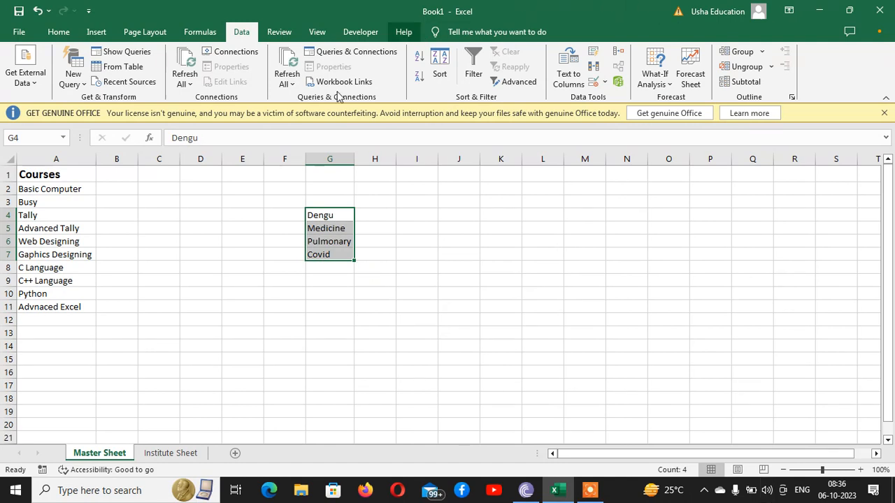
pyautogui.click(204, 32)
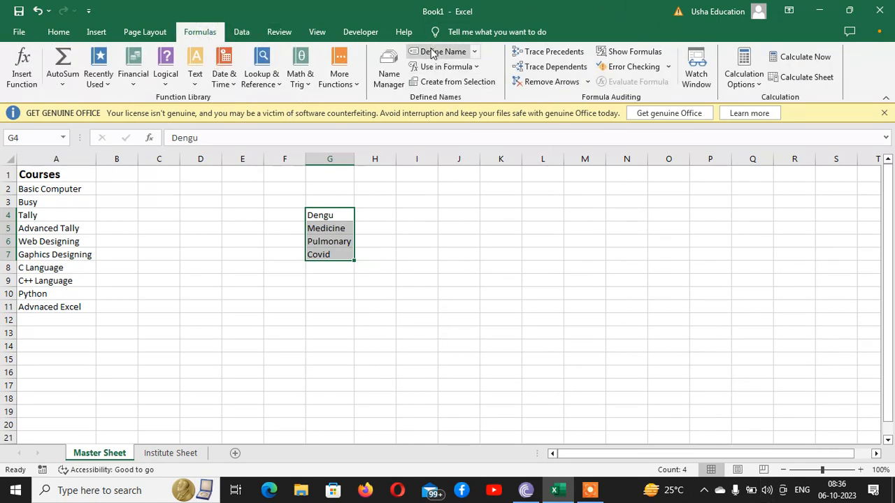
pyautogui.click(432, 53)
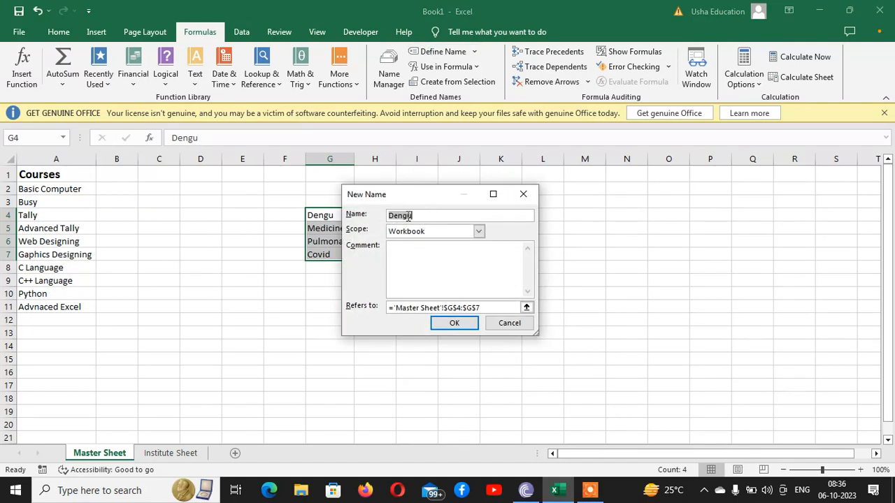
pyautogui.write('Wards')
pyautogui.click(462, 325)
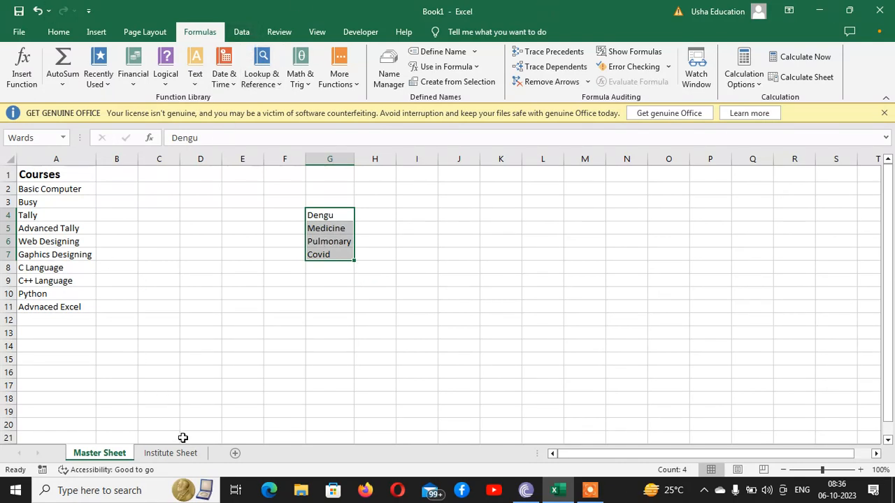
# Step: Add the header Duration in D1 of the Institute Sheet and autofit column D
pyautogui.click(172, 455)
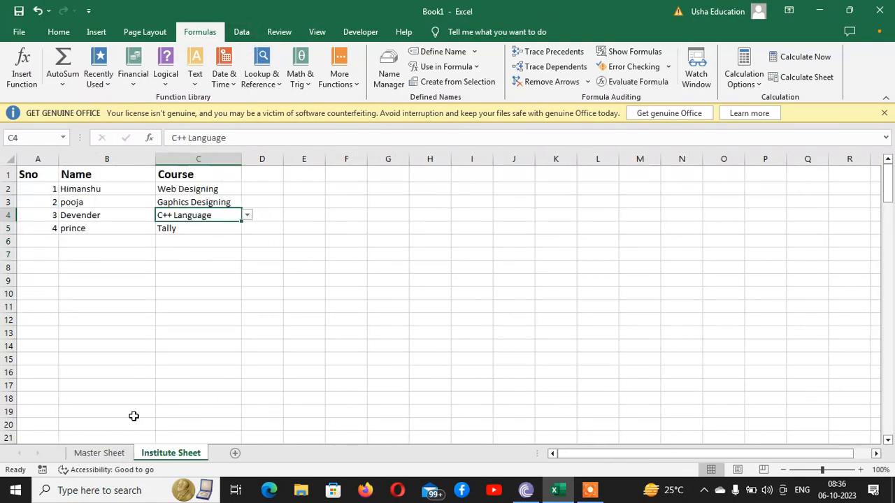
pyautogui.click(251, 172)
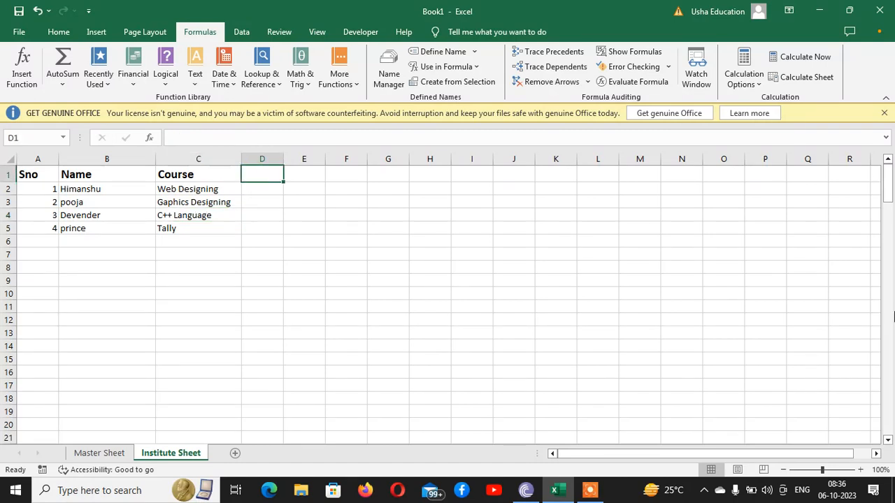
pyautogui.write('Durati')
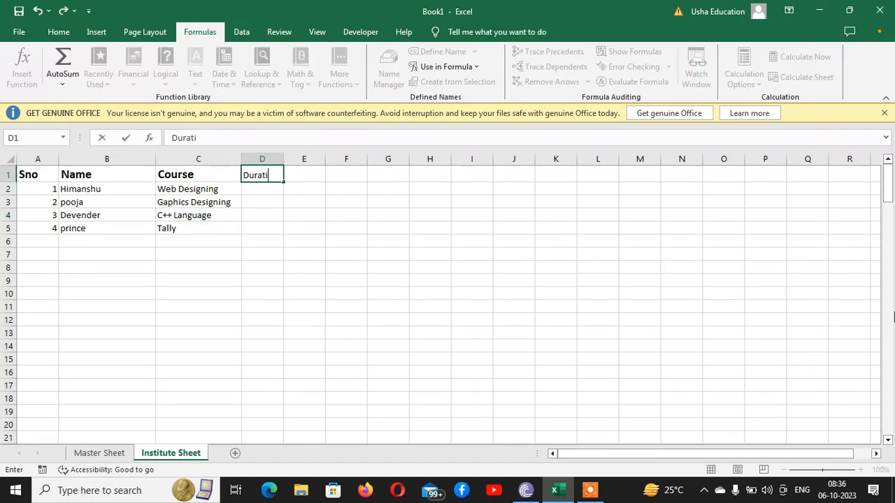
pyautogui.write('on')
pyautogui.press('Return')
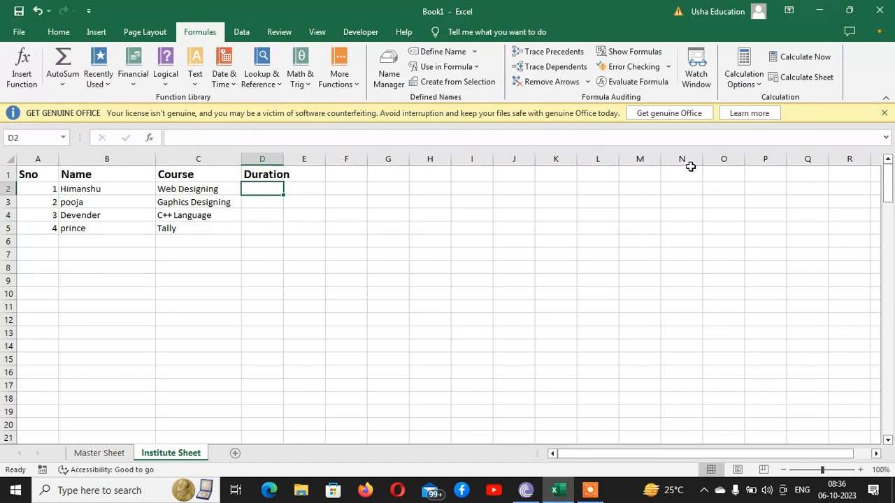
pyautogui.doubleClick(283, 159)
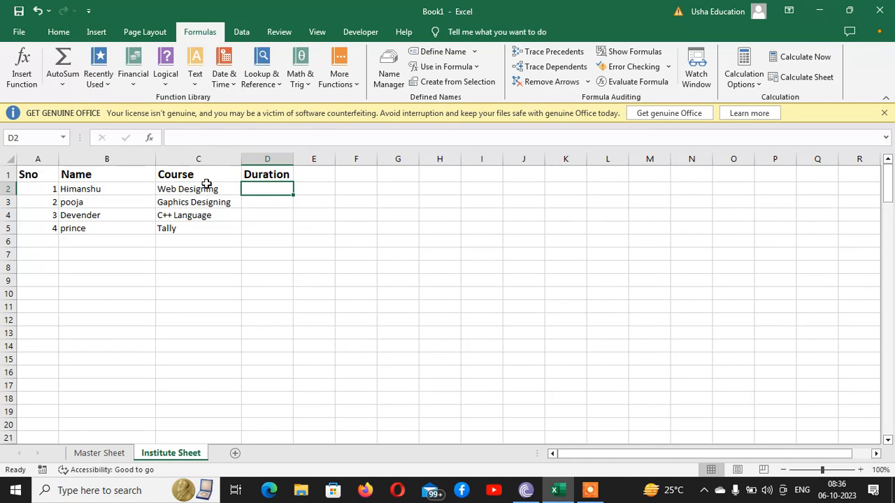
# Step: Begin an IF formula in D2 of the Institute Sheet that returns 4 when C2 equals "Basic Computer"
pyautogui.click(195, 202)
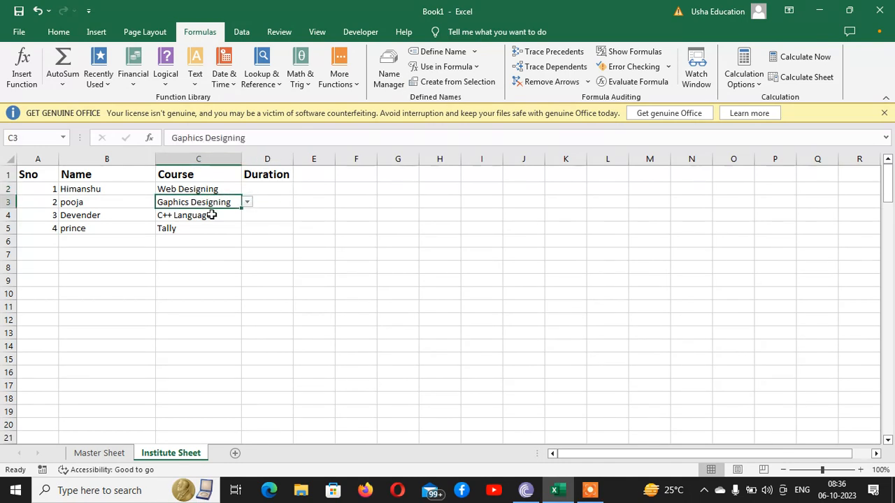
pyautogui.click(225, 186)
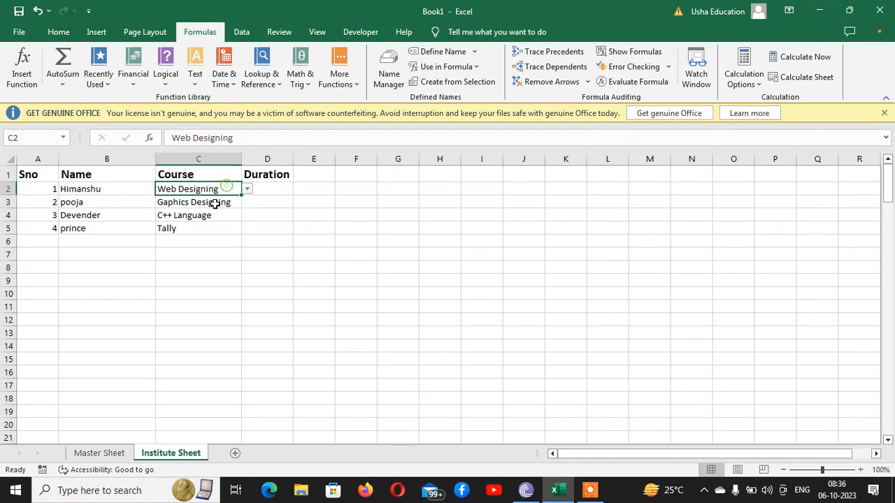
pyautogui.click(101, 456)
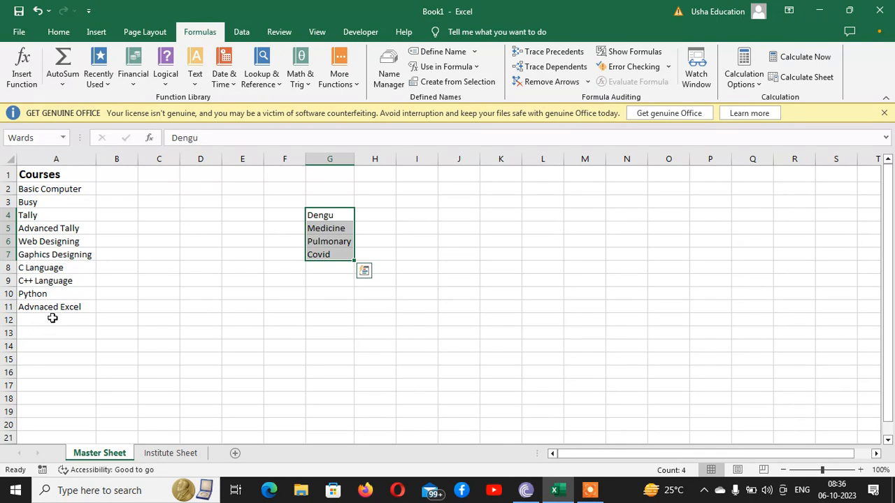
pyautogui.click(167, 451)
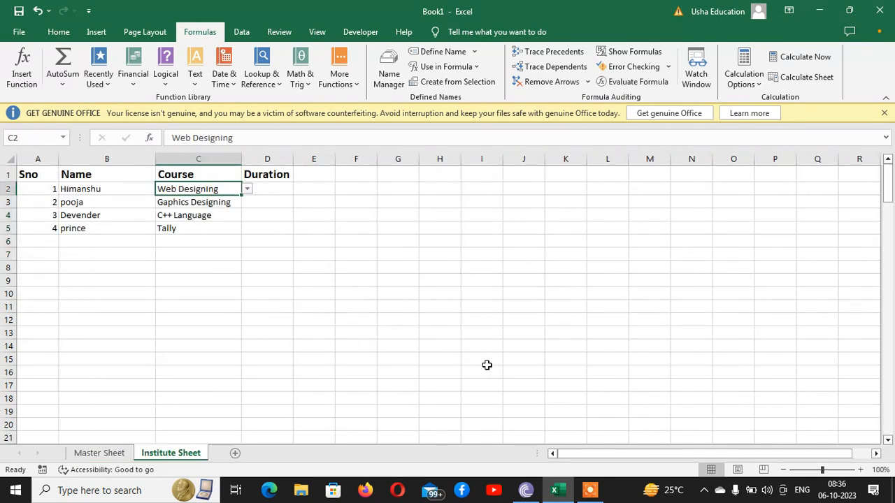
pyautogui.press('Right')
pyautogui.write('=i')
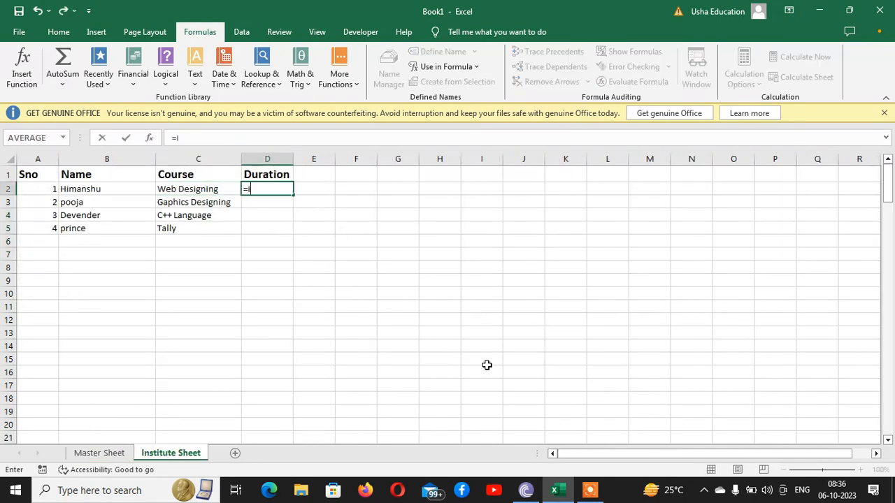
pyautogui.write('f(')
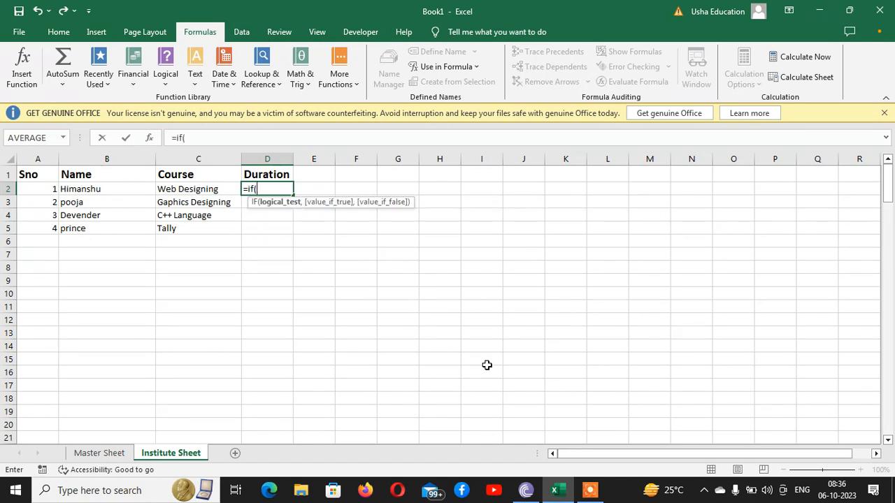
pyautogui.write('c2')
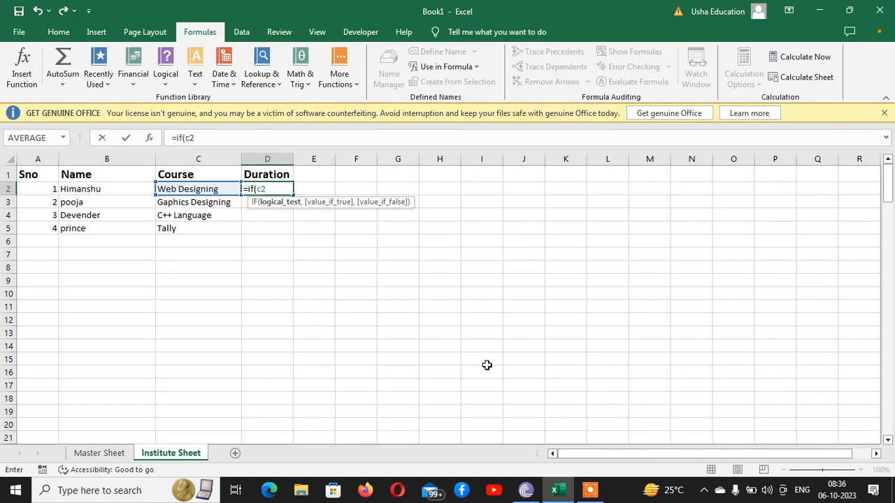
pyautogui.write('=')
pyautogui.write('"BVa')
pyautogui.press('BackSpace')
pyautogui.press('BackSpace')
pyautogui.press('BackSpace')
pyautogui.press('BackSpace')
pyautogui.write('asic Computer')
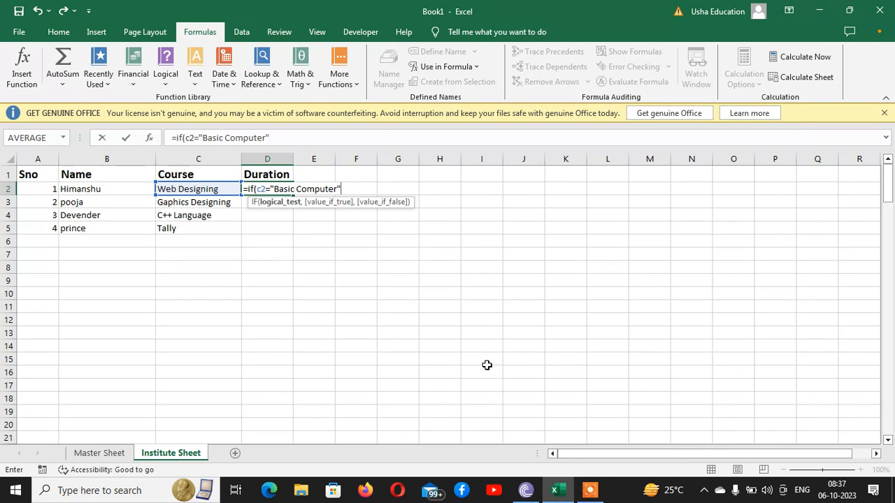
pyautogui.write(',')
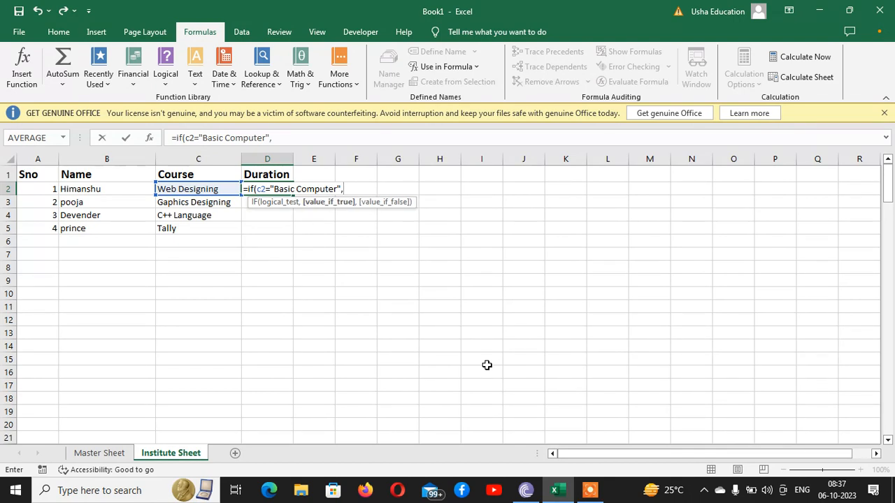
pyautogui.write('4')
pyautogui.write(',')
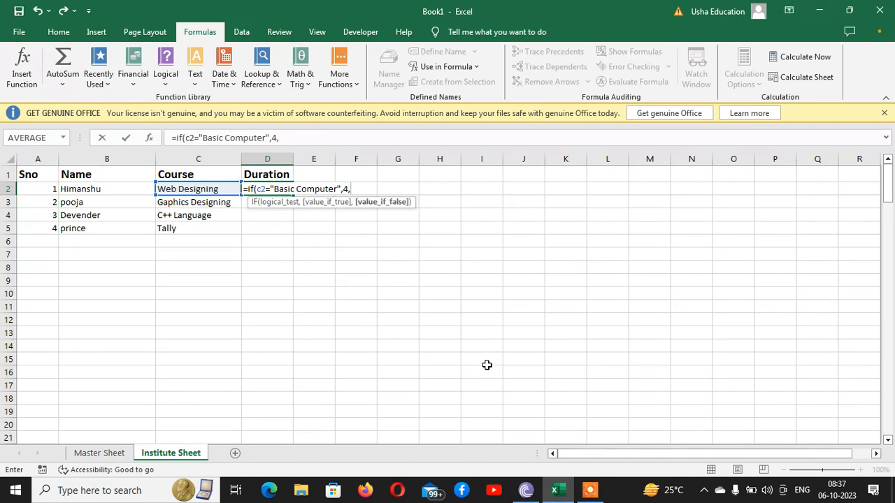
# Step: Nest a second IF in the D2 formula that returns 3 when C2 equals "Busy"
pyautogui.write('if')
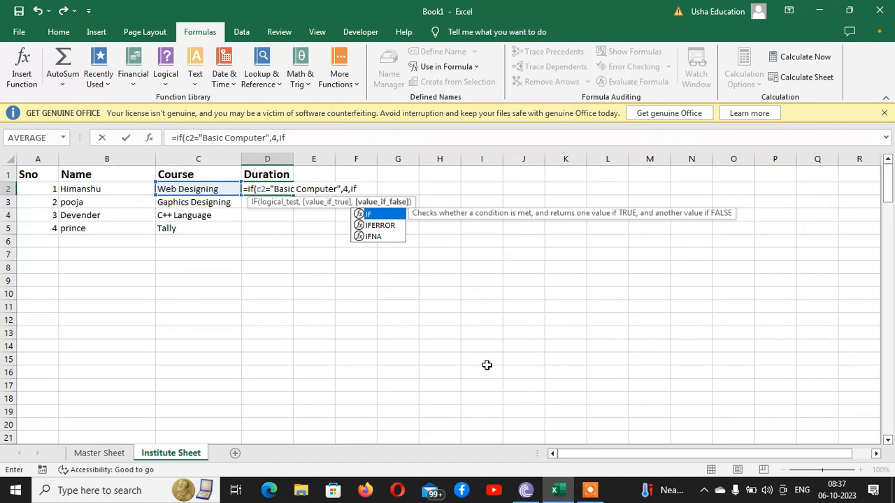
pyautogui.write('(c2=')
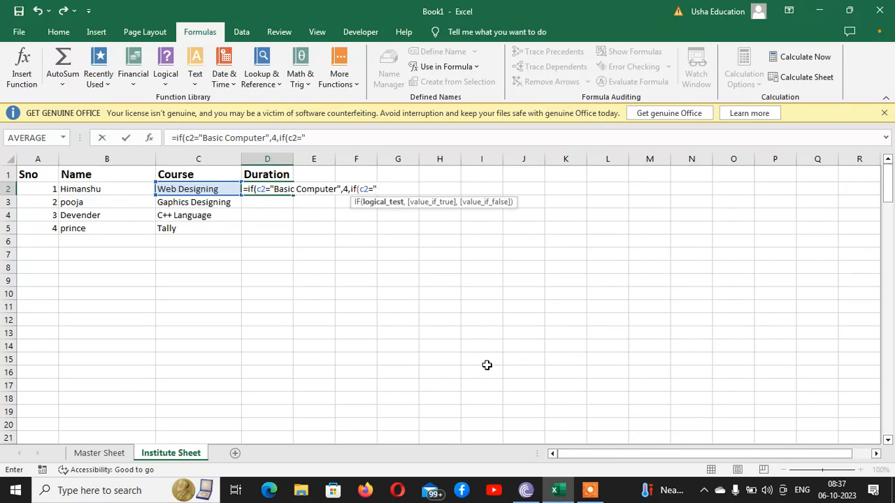
pyautogui.write('"Busy",3')
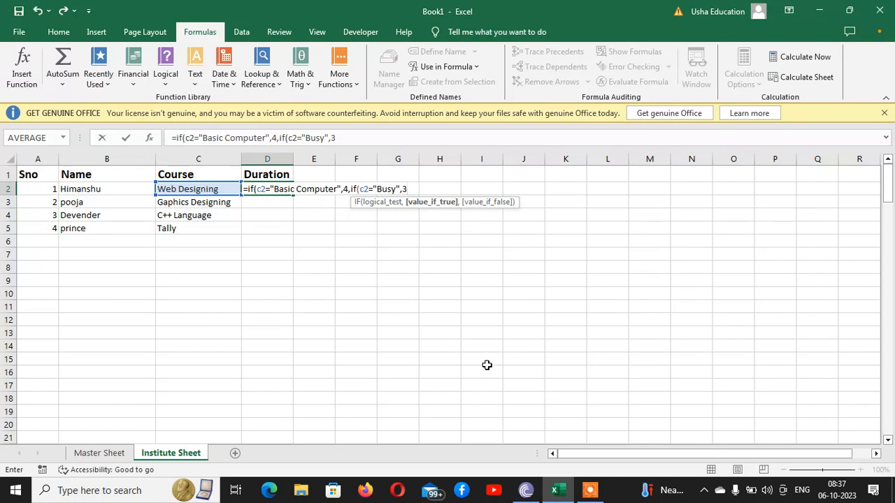
# Step: Complete the D2 formula with a third nested IF returning 3 when C2 equals "Tally" and an empty string otherwise
pyautogui.write(',if')
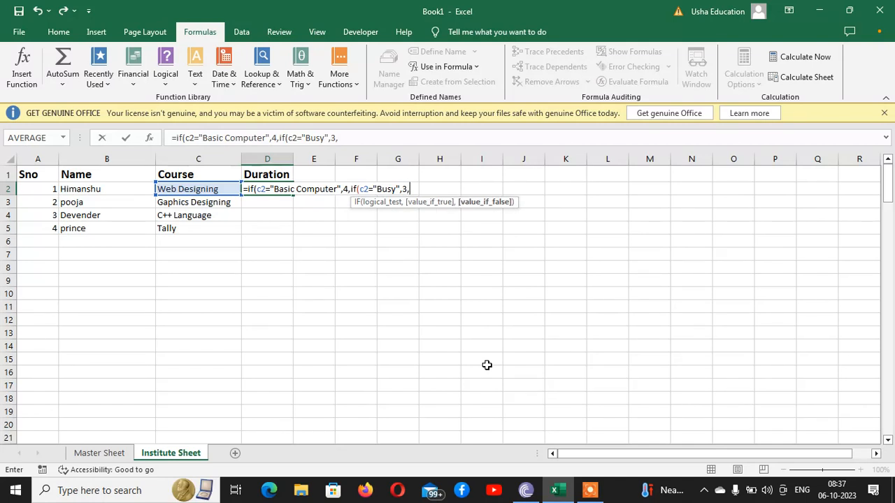
pyautogui.write('9c')
pyautogui.write('2=')
pyautogui.press('BackSpace')
pyautogui.press('BackSpace')
pyautogui.press('BackSpace')
pyautogui.press('BackSpace')
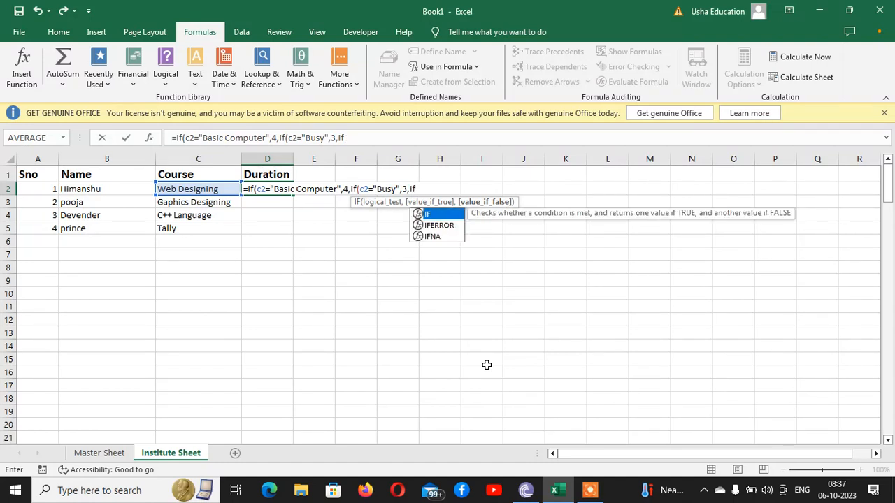
pyautogui.write('(c')
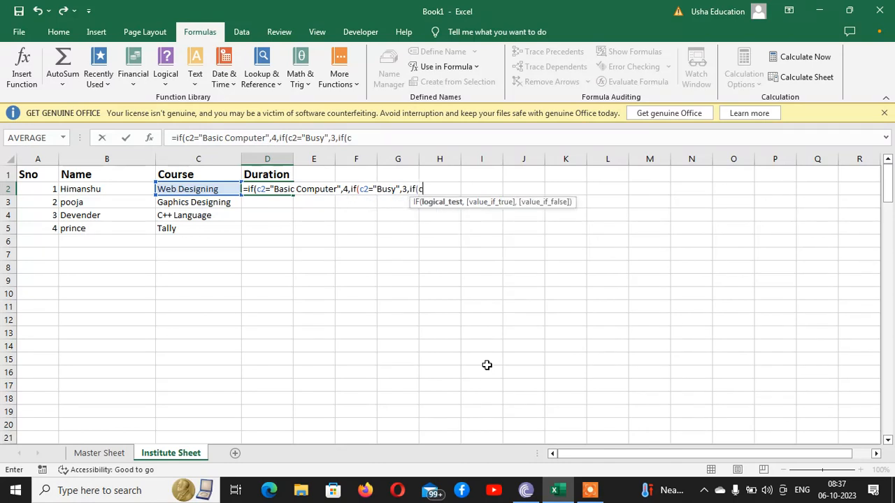
pyautogui.write('2=')
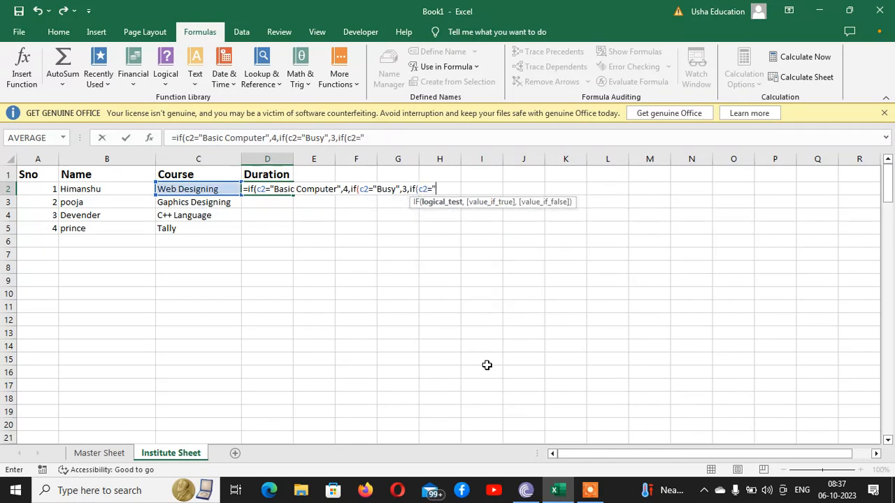
pyautogui.write('"Tally",3')
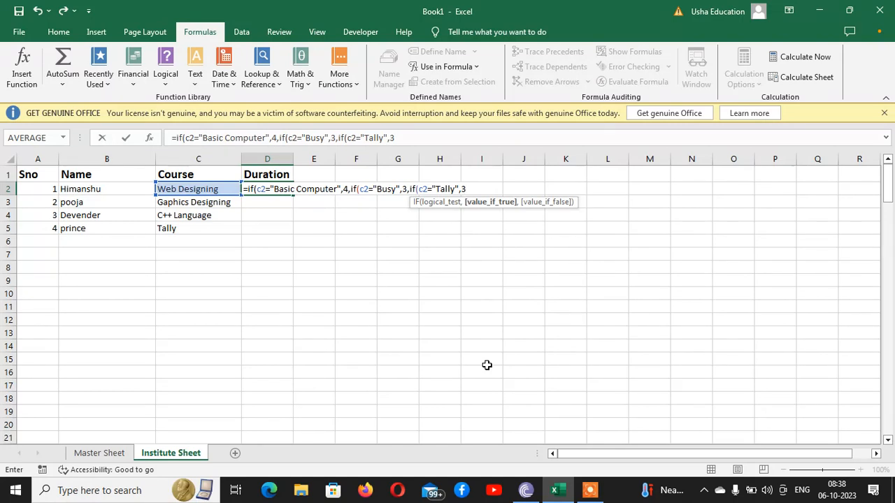
pyautogui.write(',')
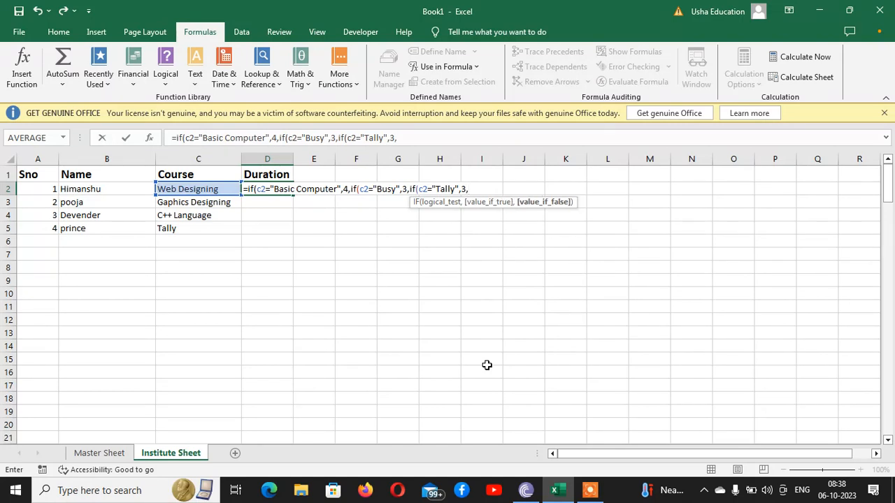
pyautogui.write('""')
pyautogui.write(')))')
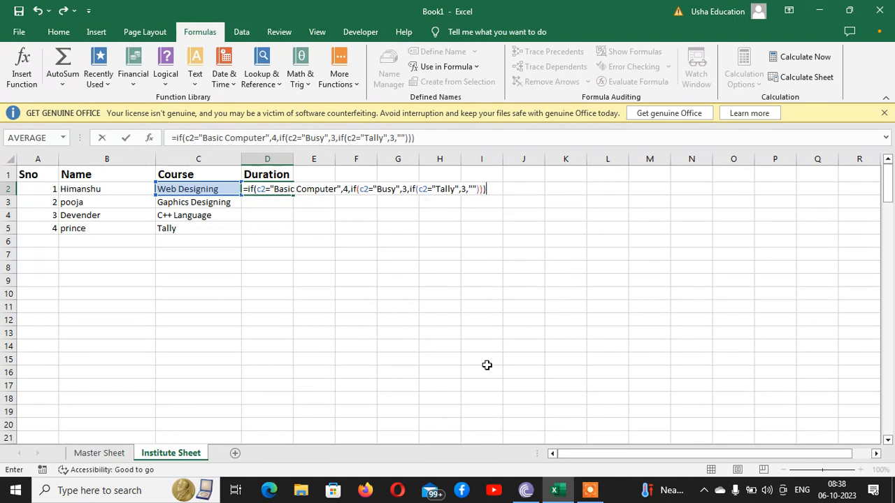
pyautogui.press('Return')
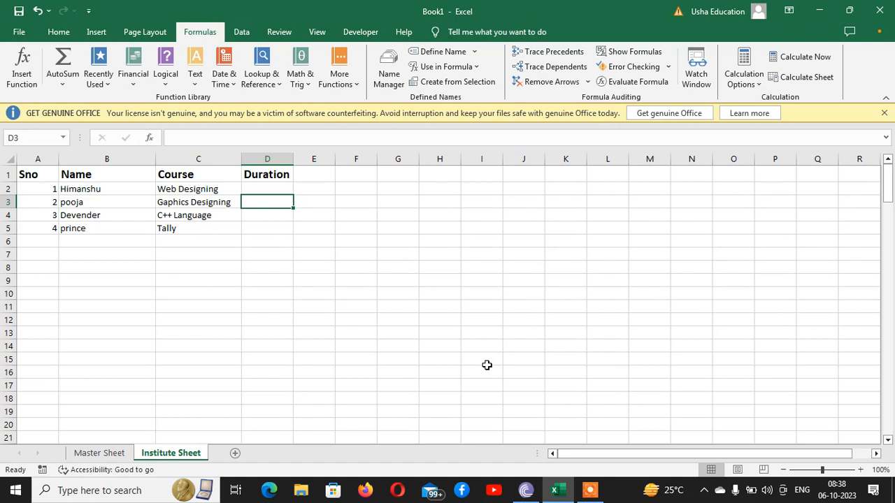
# Step: Test the D2 formula by setting the course in C2 to Tally, Basic Computer and Busy in turn
pyautogui.click(285, 191)
pyautogui.click(210, 194)
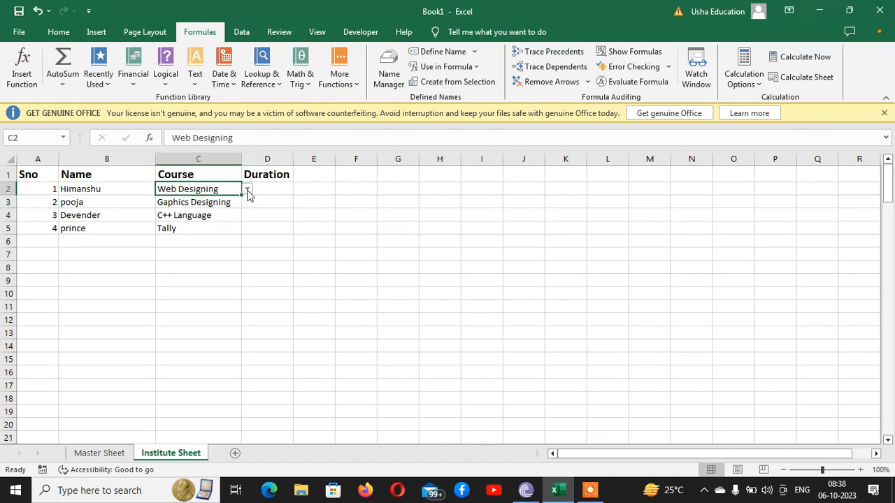
pyautogui.click(246, 188)
pyautogui.click(207, 198)
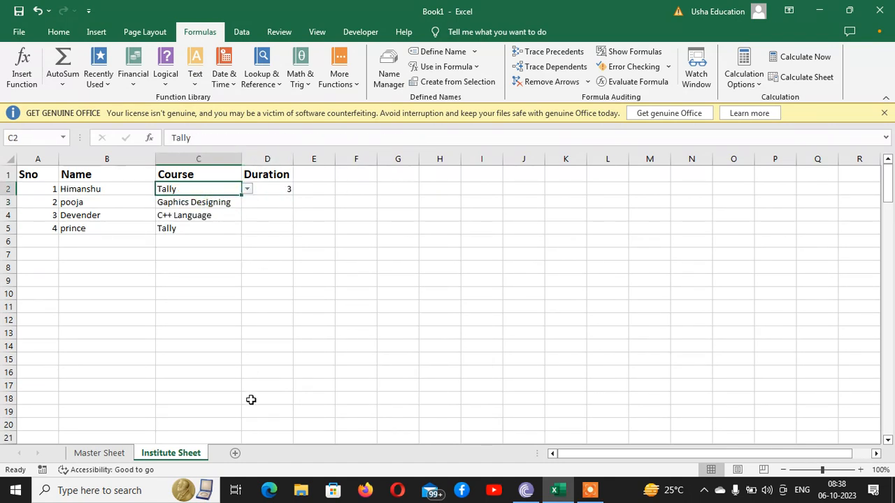
pyautogui.click(247, 189)
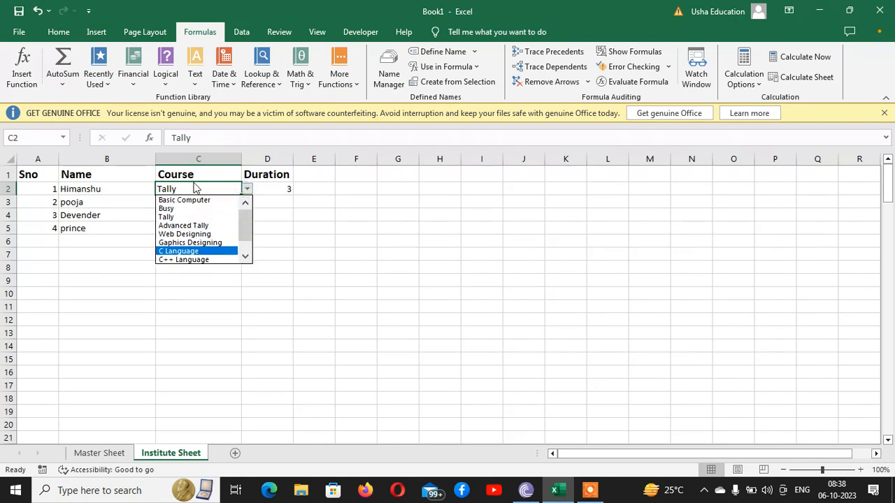
pyautogui.click(175, 200)
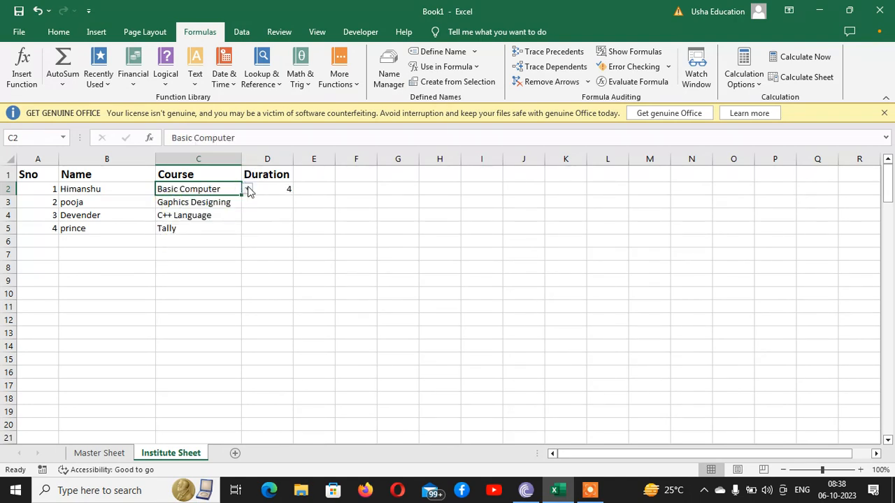
pyautogui.click(247, 189)
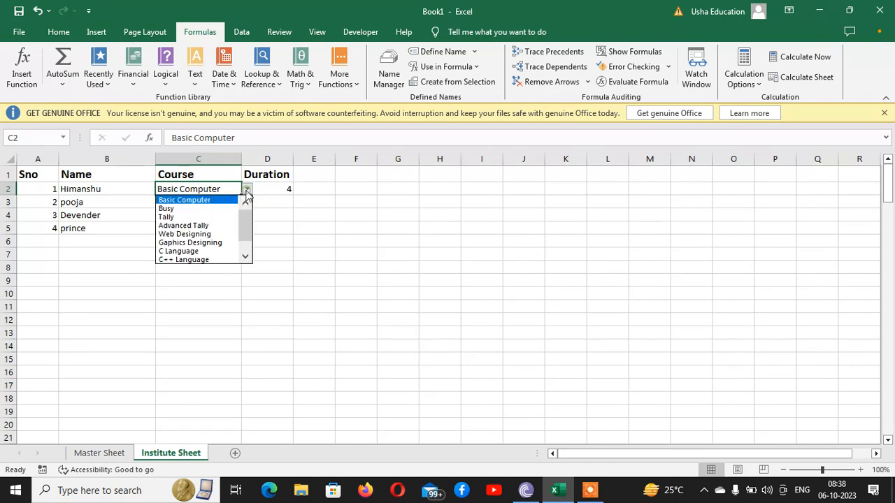
pyautogui.click(204, 208)
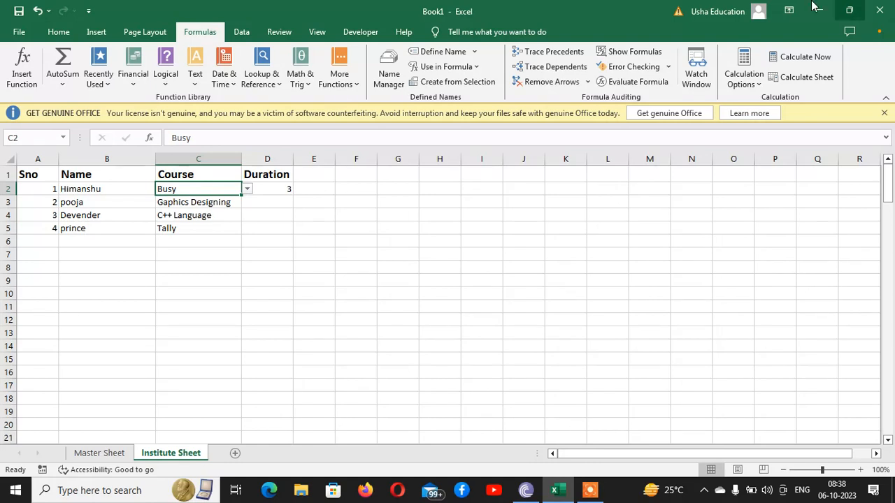
pyautogui.click(423, 281)
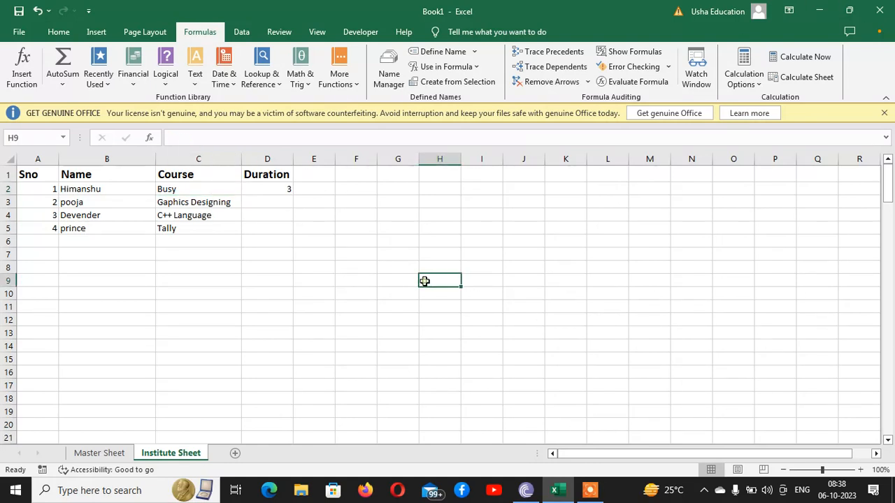
# Step: Select the Duration cells from D2 down the column and open the custom number format settings for them
pyautogui.click(283, 187)
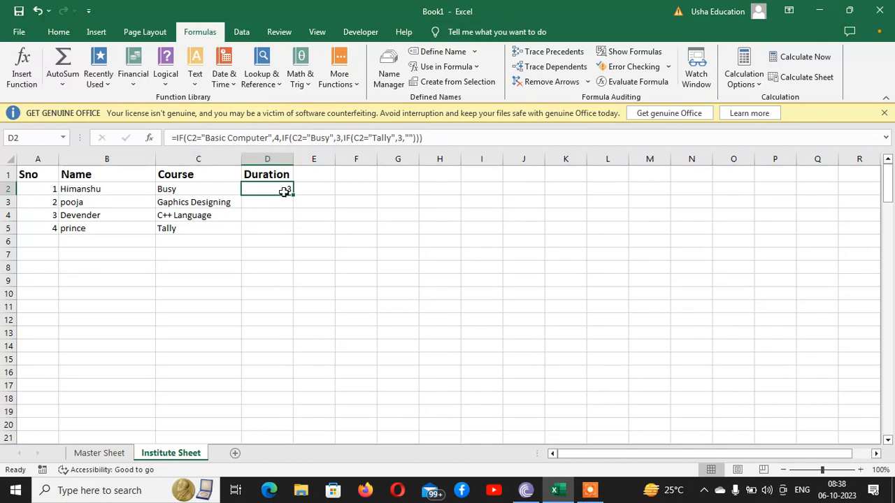
pyautogui.moveTo(284, 190); pyautogui.dragTo(277, 459)
pyautogui.scroll(1, 358, 276)
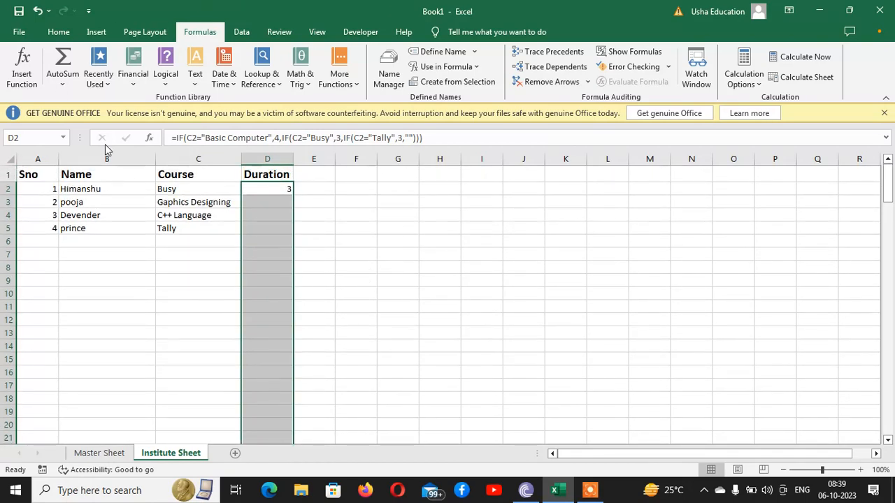
pyautogui.click(58, 32)
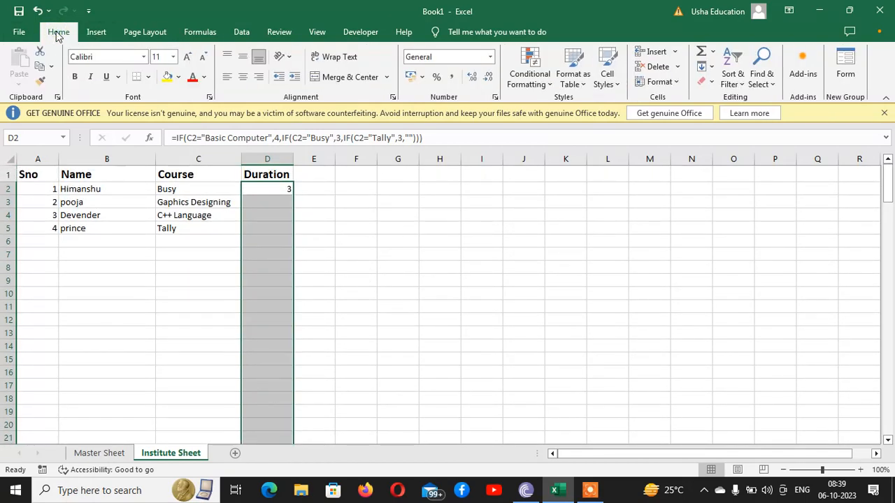
pyautogui.click(490, 57)
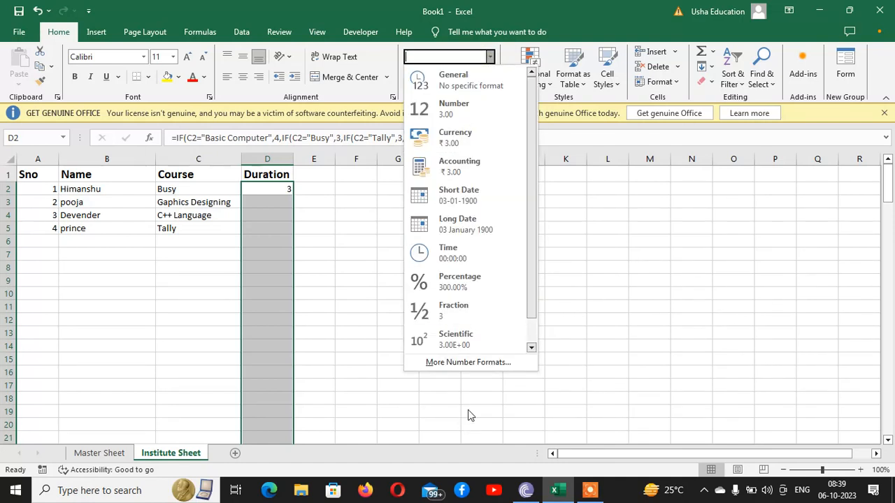
pyautogui.click(467, 362)
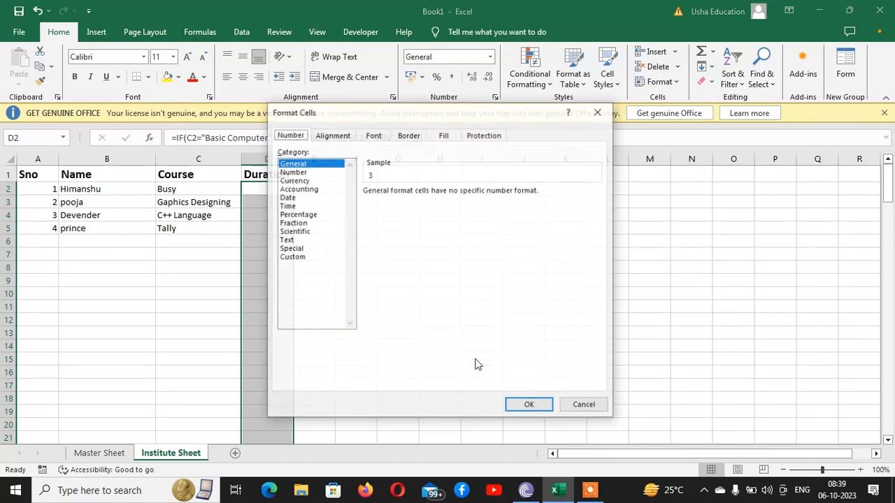
pyautogui.click(306, 258)
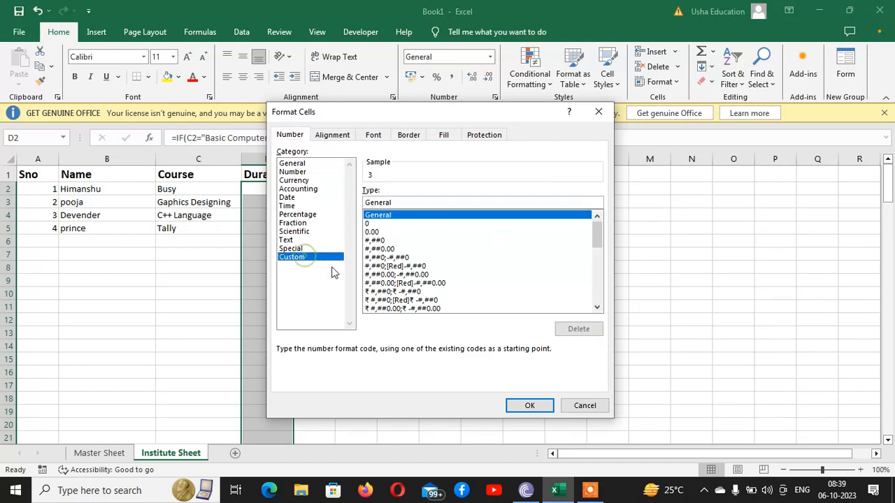
# Step: Replace the General format code with 0 "Months" and apply it to the selected Duration cells
pyautogui.doubleClick(417, 202)
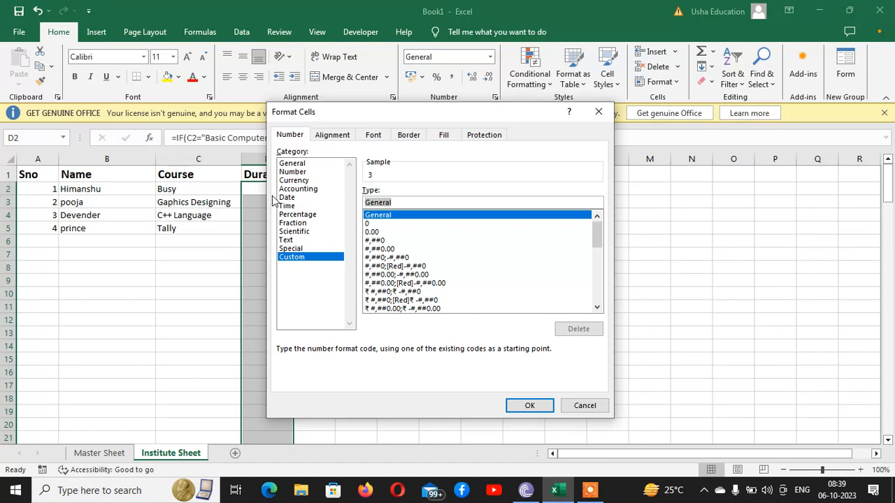
pyautogui.press('BackSpace')
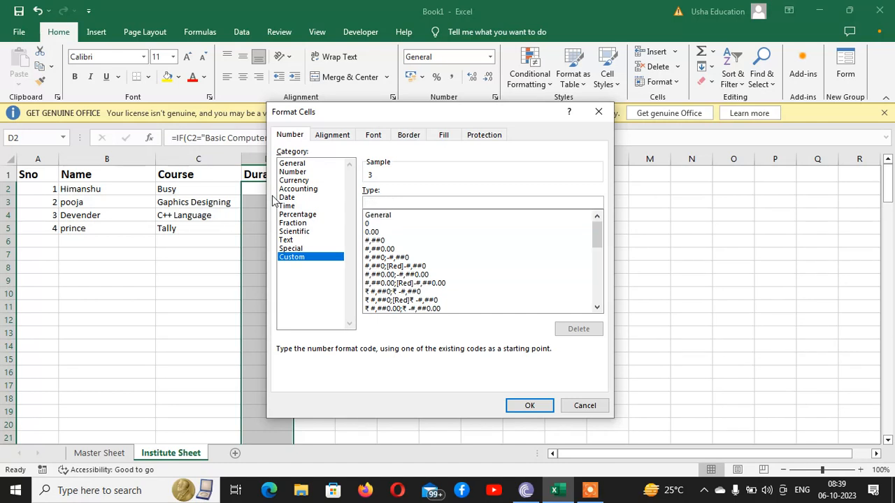
pyautogui.write('"')
pyautogui.press('BackSpace')
pyautogui.write('$ "Months"')
pyautogui.press('Left')
pyautogui.press('Left')
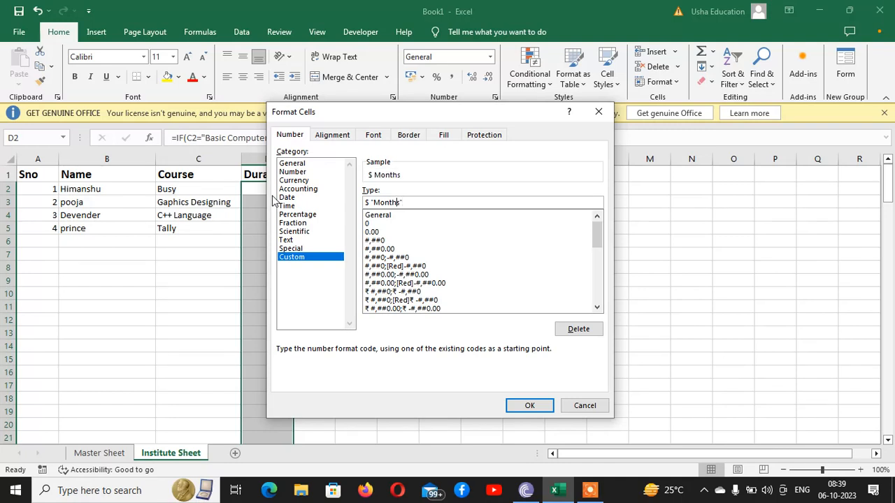
pyautogui.press('BackSpace')
pyautogui.press('BackSpace')
pyautogui.write('#')
pyautogui.press('BackSpace')
pyautogui.write('0')
pyautogui.click(529, 406)
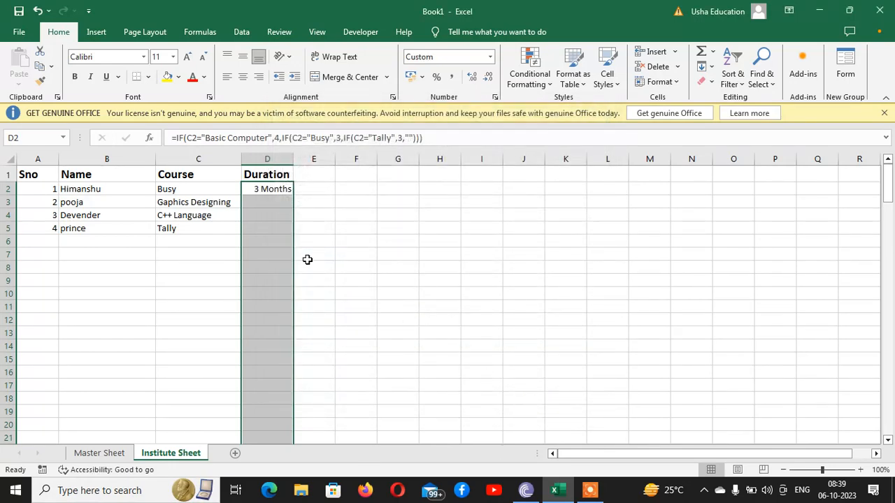
# Step: Check the Months format in D2 by setting the course in C2 to Tally and finally to Basic Computer
pyautogui.click(309, 186)
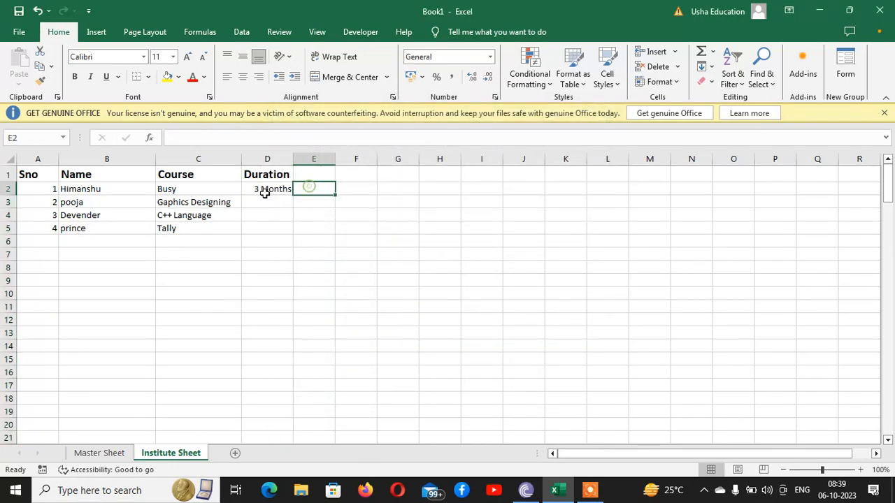
pyautogui.click(192, 186)
pyautogui.click(246, 192)
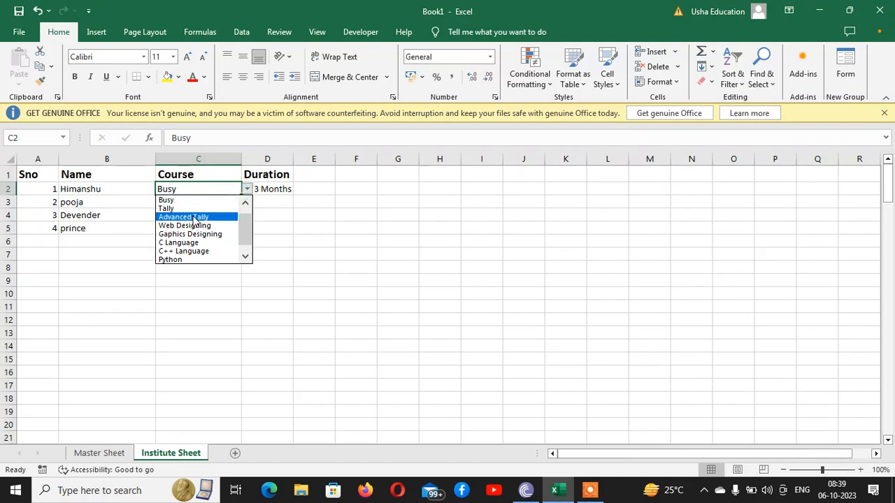
pyautogui.click(193, 209)
pyautogui.click(247, 190)
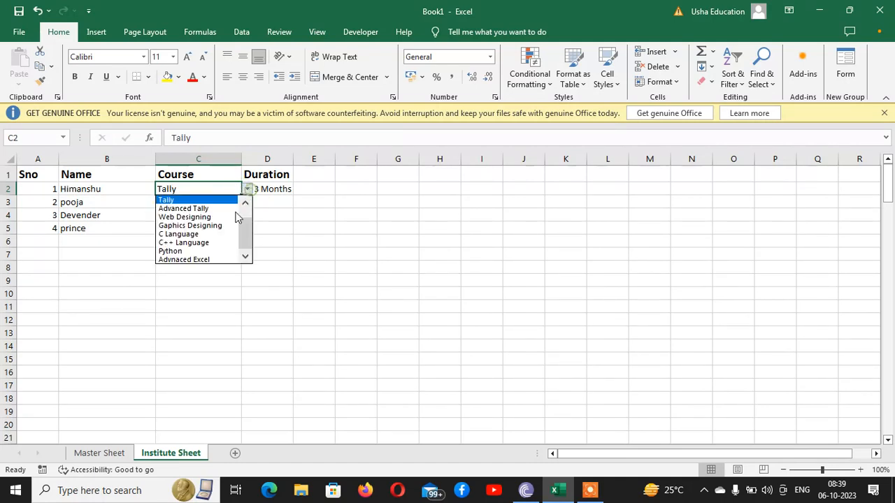
pyautogui.scroll(2, 248, 234)
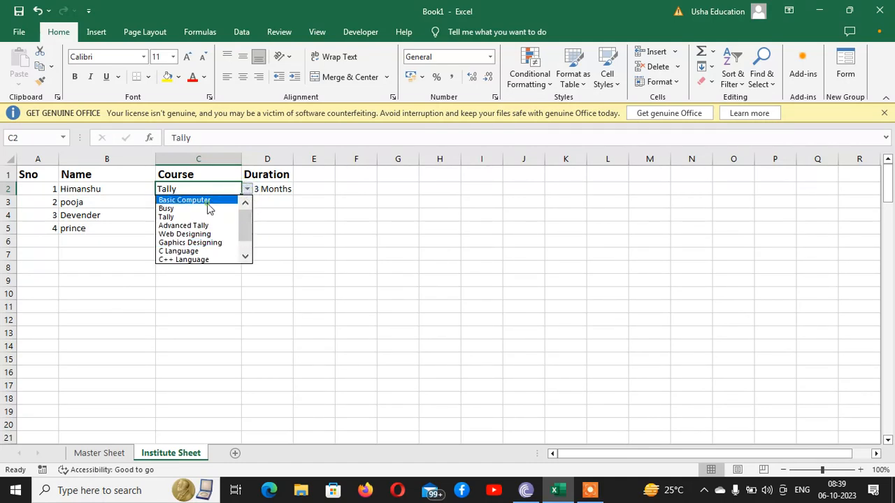
pyautogui.click(207, 201)
pyautogui.click(350, 239)
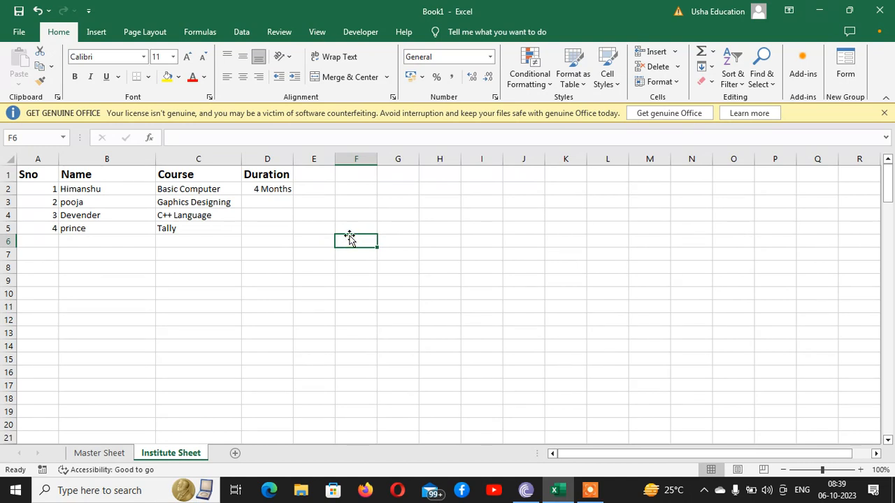
pyautogui.click(268, 190)
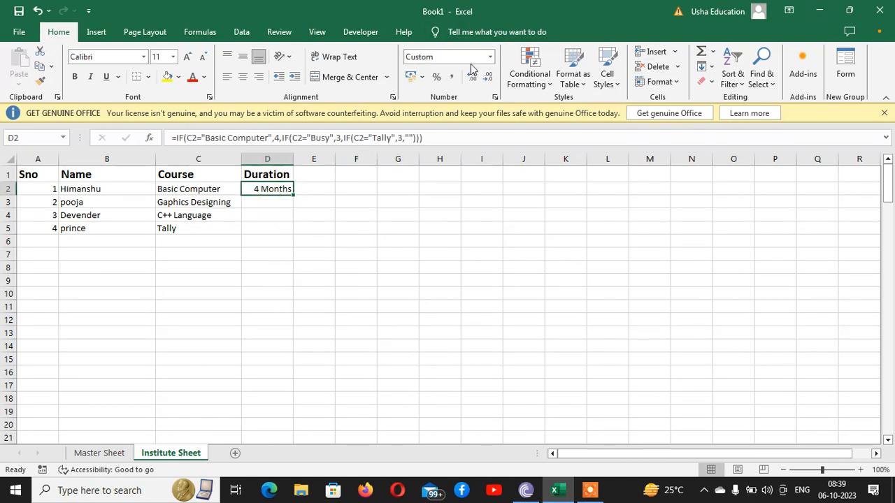